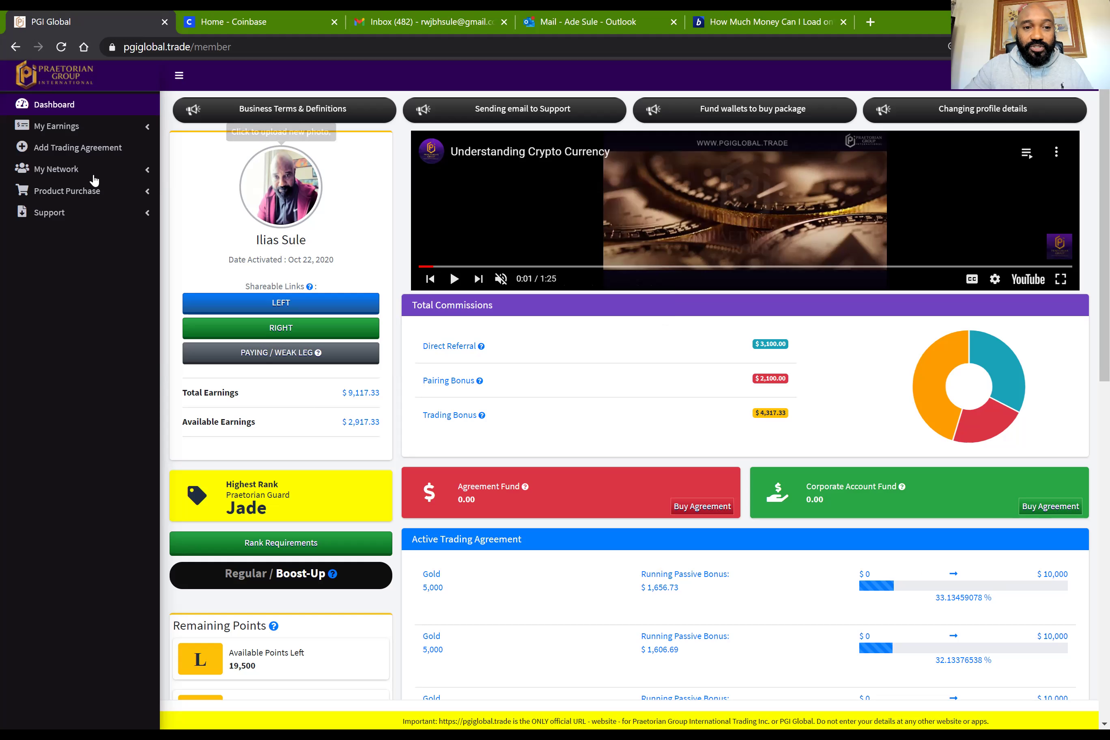
- Check the Coinbase dashboard, then open PGI Global's Add Trading Agreement page
{"action": "left_click", "coordinate": [99, 155]}
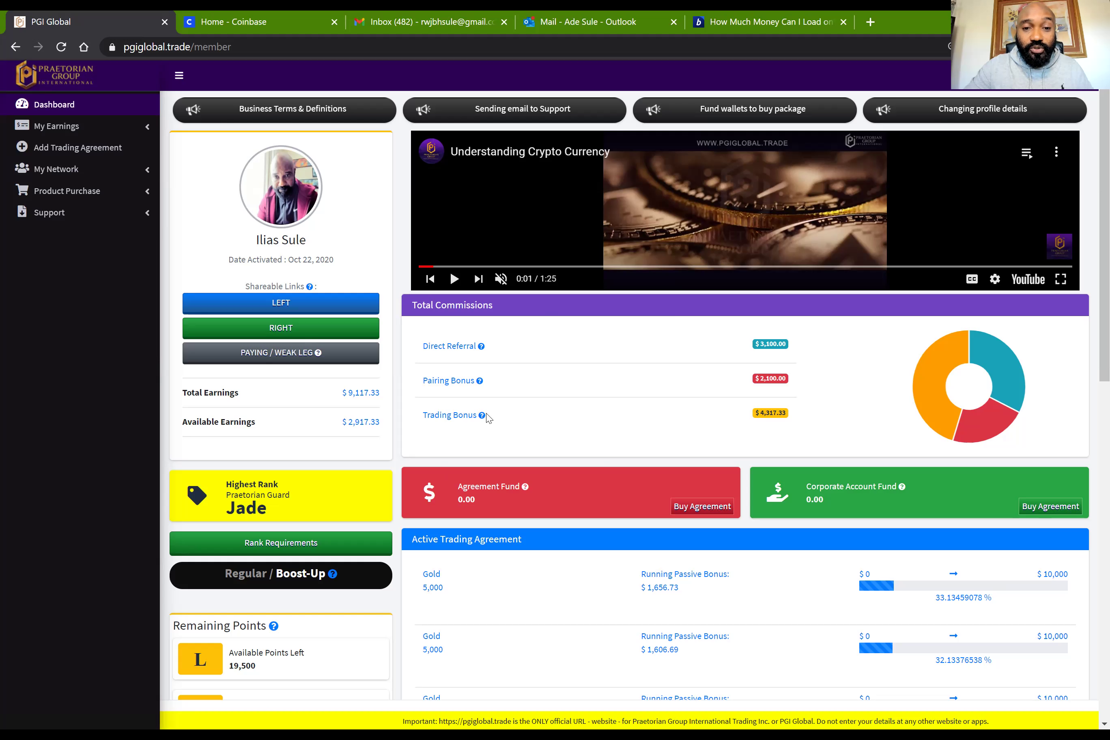
{"action": "left_click", "coordinate": [260, 22]}
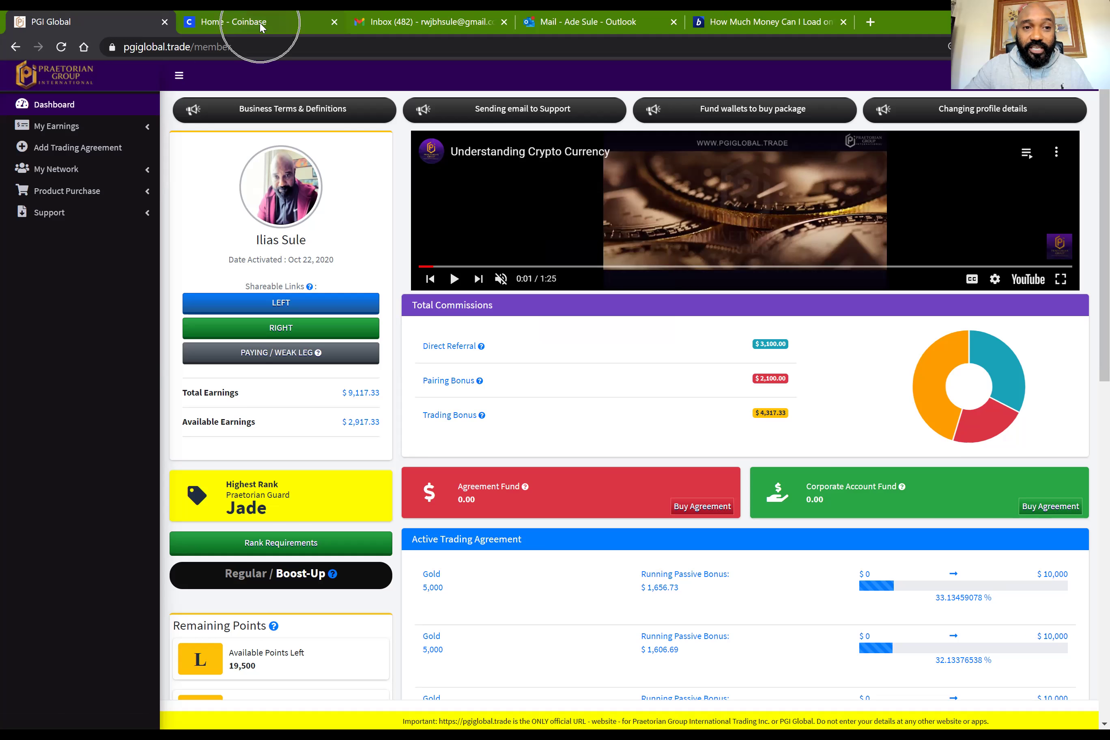
{"action": "left_click", "coordinate": [263, 22]}
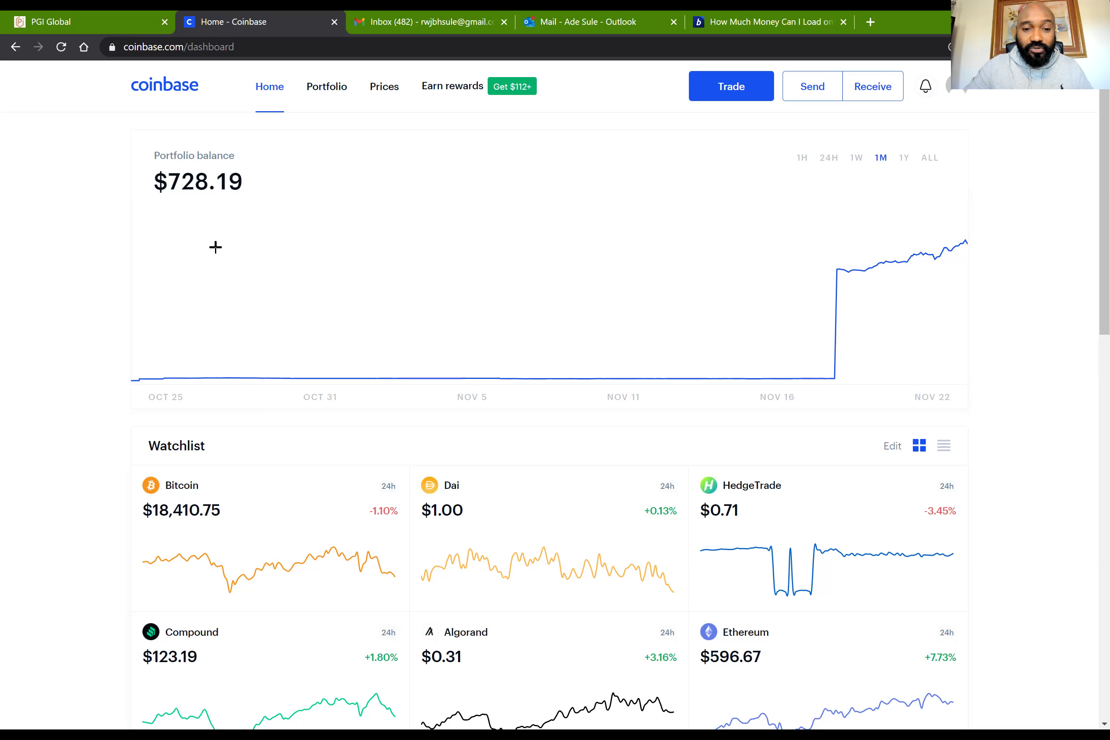
{"action": "mouse_move", "coordinate": [350, 511]}
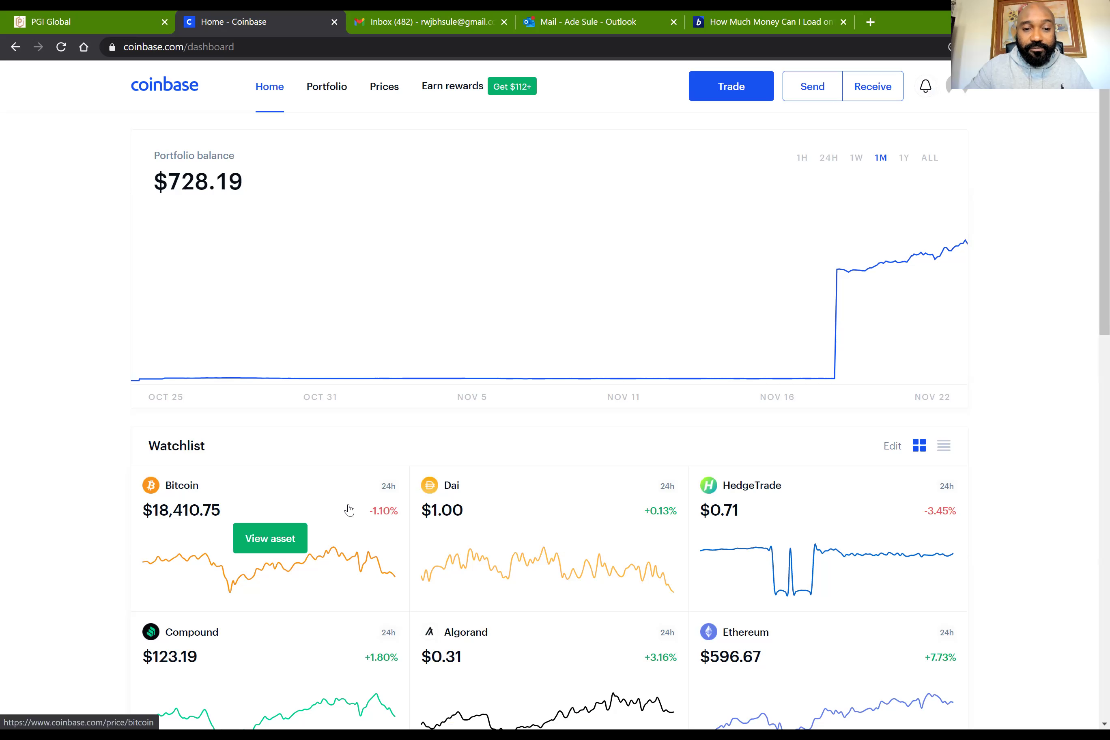
{"action": "left_click", "coordinate": [94, 23]}
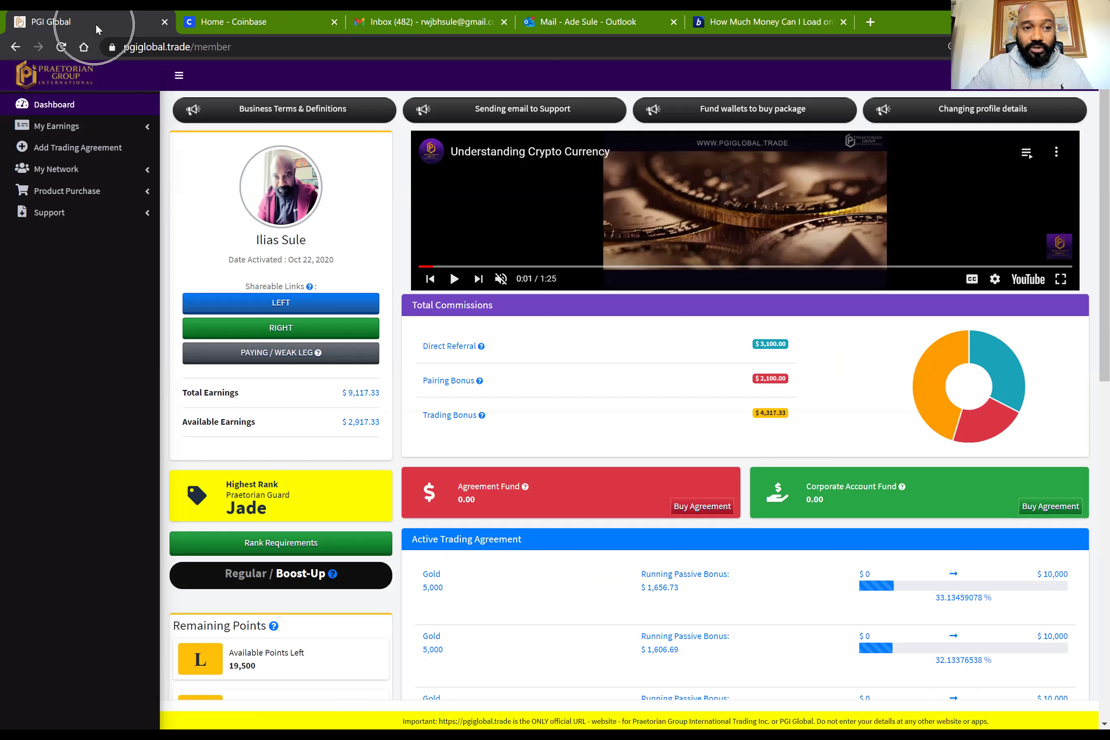
{"action": "left_click", "coordinate": [54, 149]}
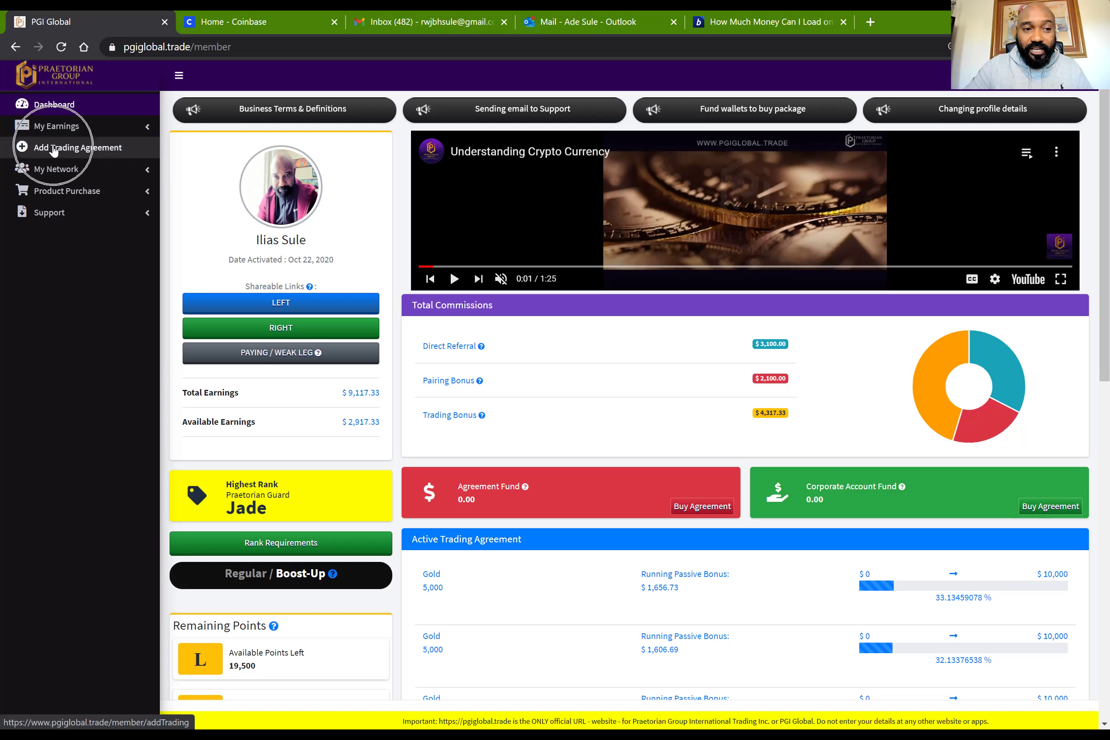
{"action": "left_click", "coordinate": [54, 150]}
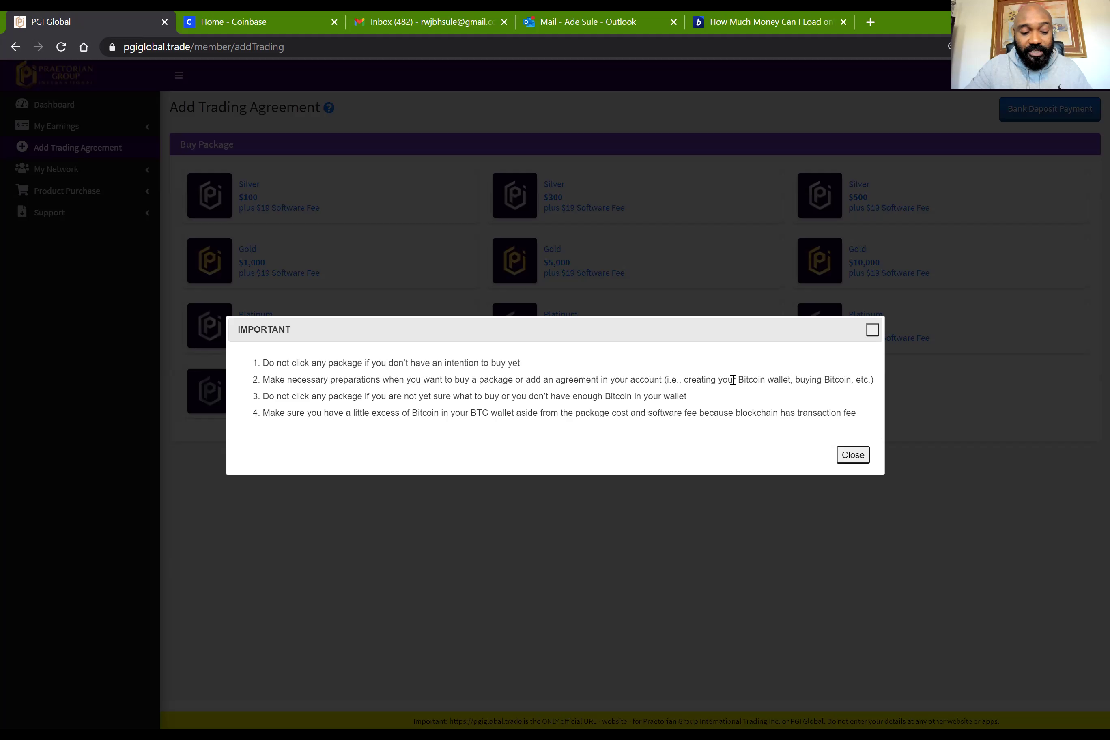
- Read the IMPORTANT notice about buying the Silver, Gold and Platinum packages
{"action": "left_click", "coordinate": [243, 20]}
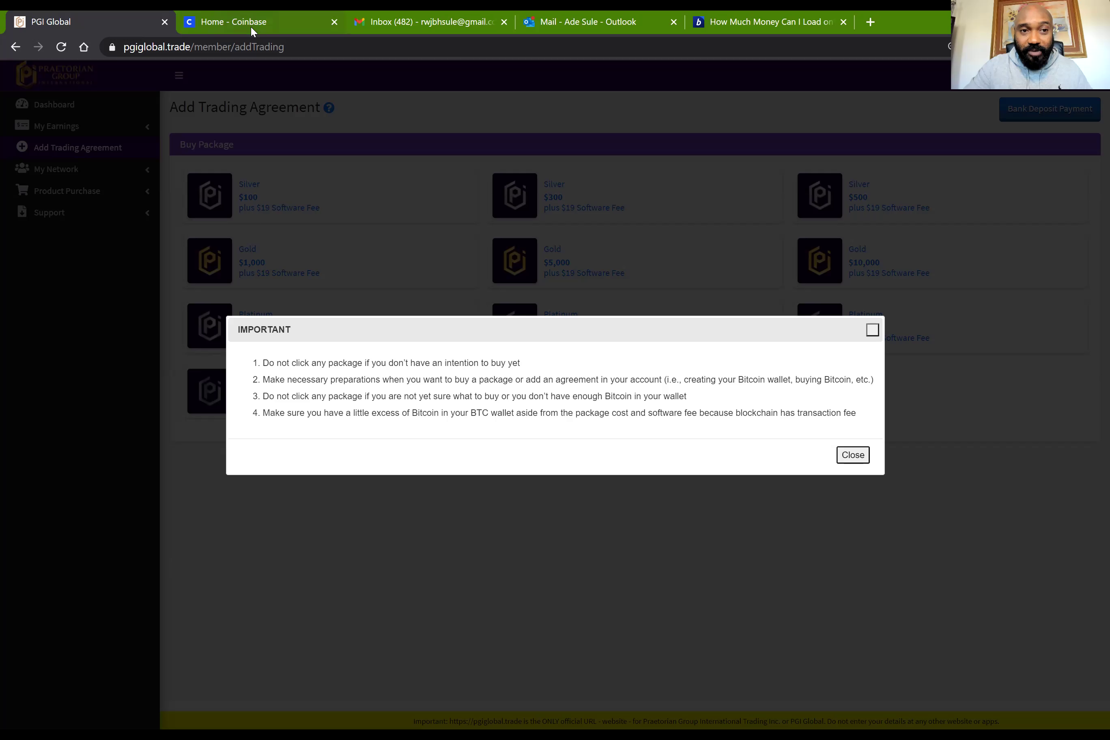
{"action": "left_click", "coordinate": [250, 28]}
{"action": "left_click", "coordinate": [251, 29]}
{"action": "left_click", "coordinate": [252, 30]}
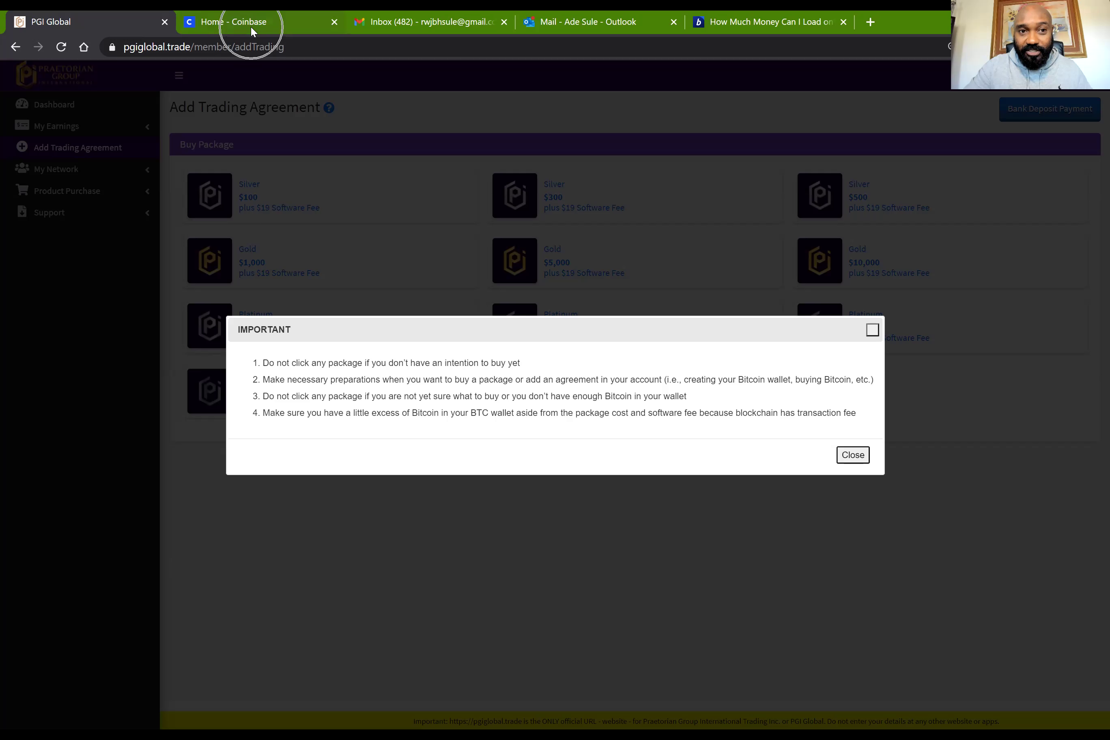
{"action": "left_click", "coordinate": [252, 31]}
{"action": "left_click", "coordinate": [251, 30]}
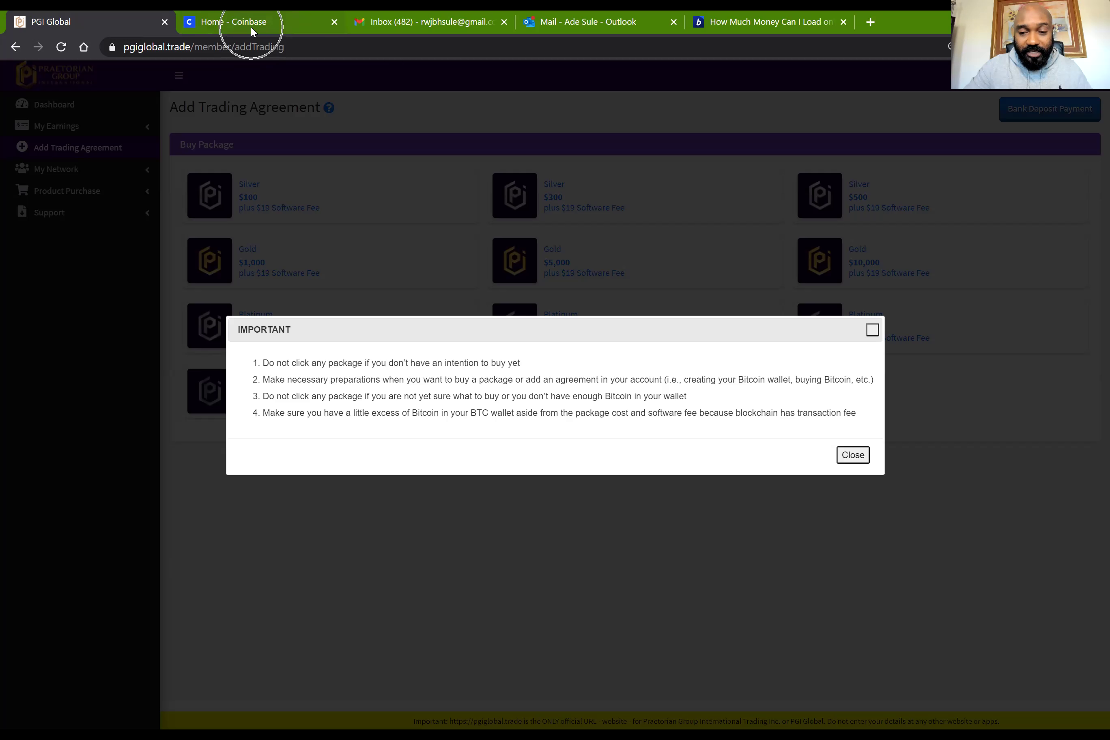
{"action": "left_click", "coordinate": [806, 386]}
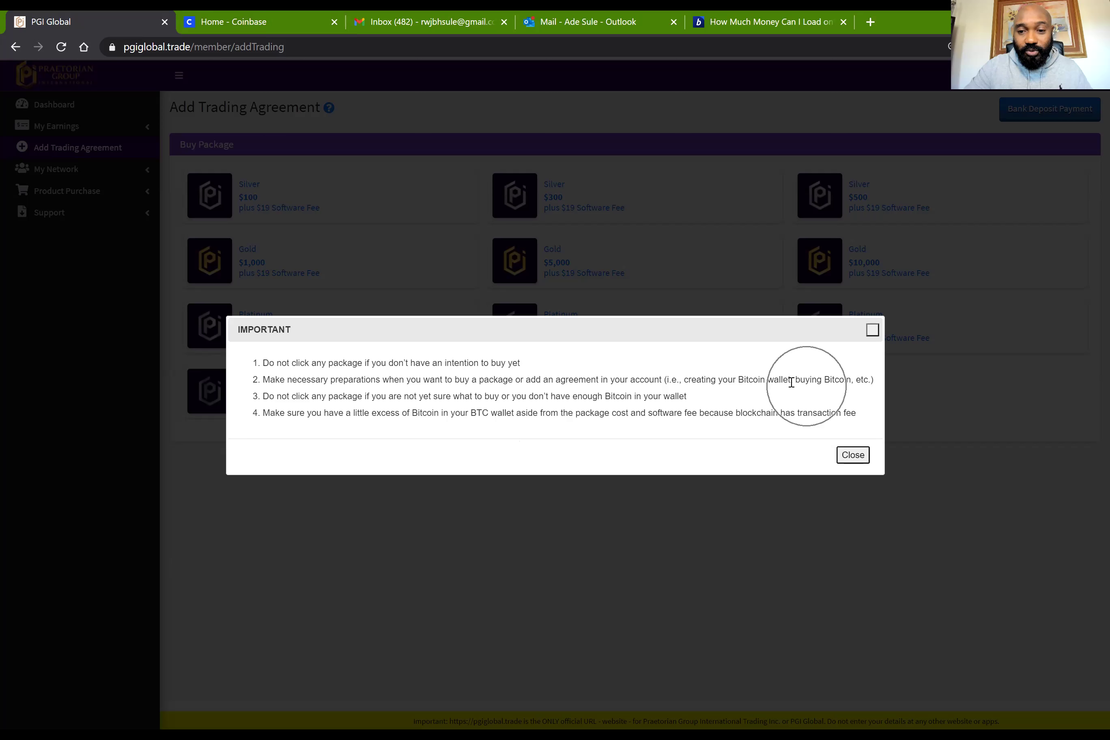
{"action": "left_click", "coordinate": [838, 382]}
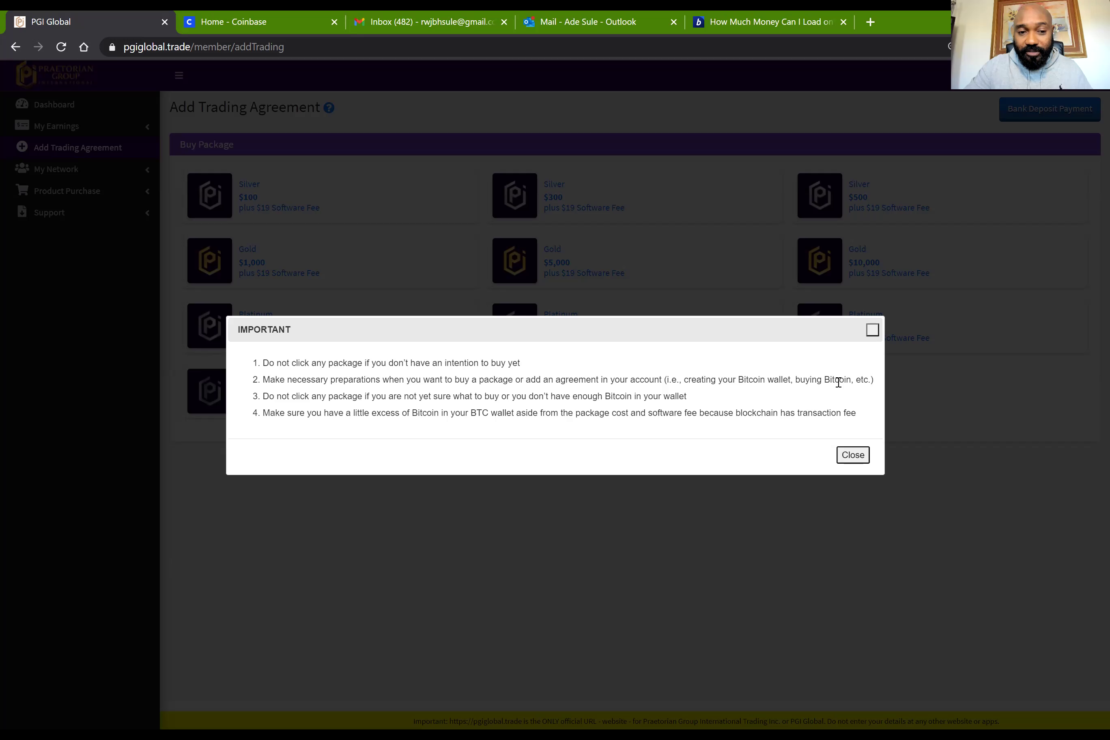
{"action": "left_click", "coordinate": [837, 382]}
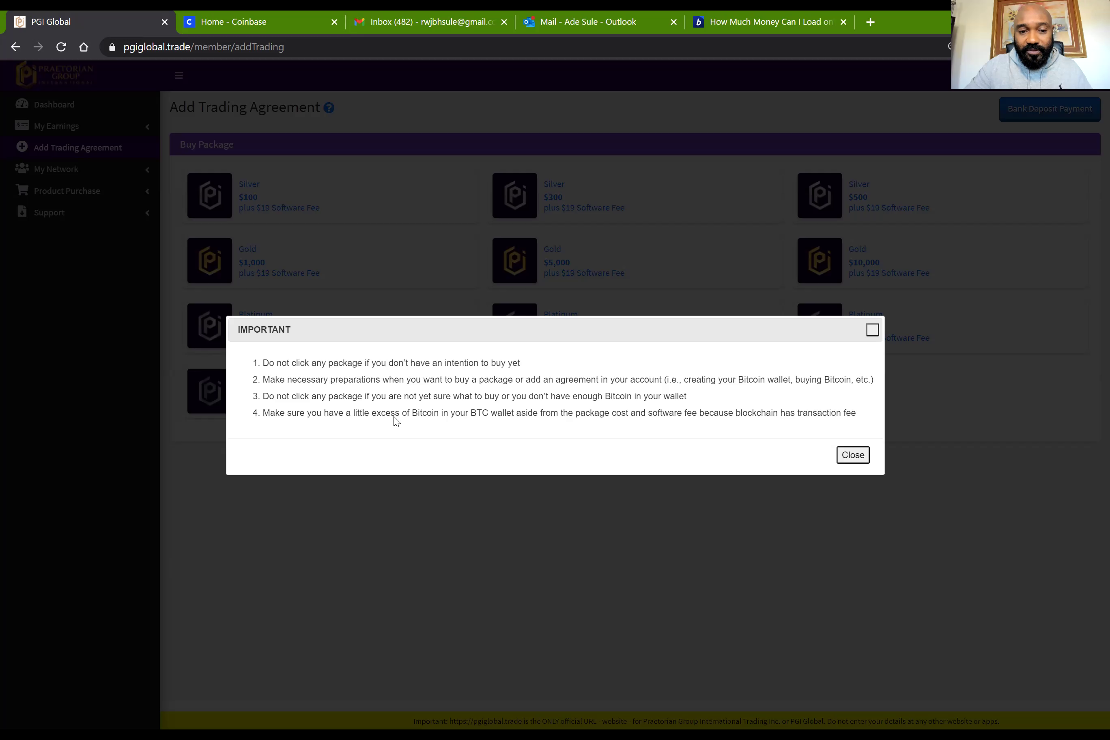
{"action": "left_click", "coordinate": [358, 404]}
{"action": "left_click", "coordinate": [426, 404]}
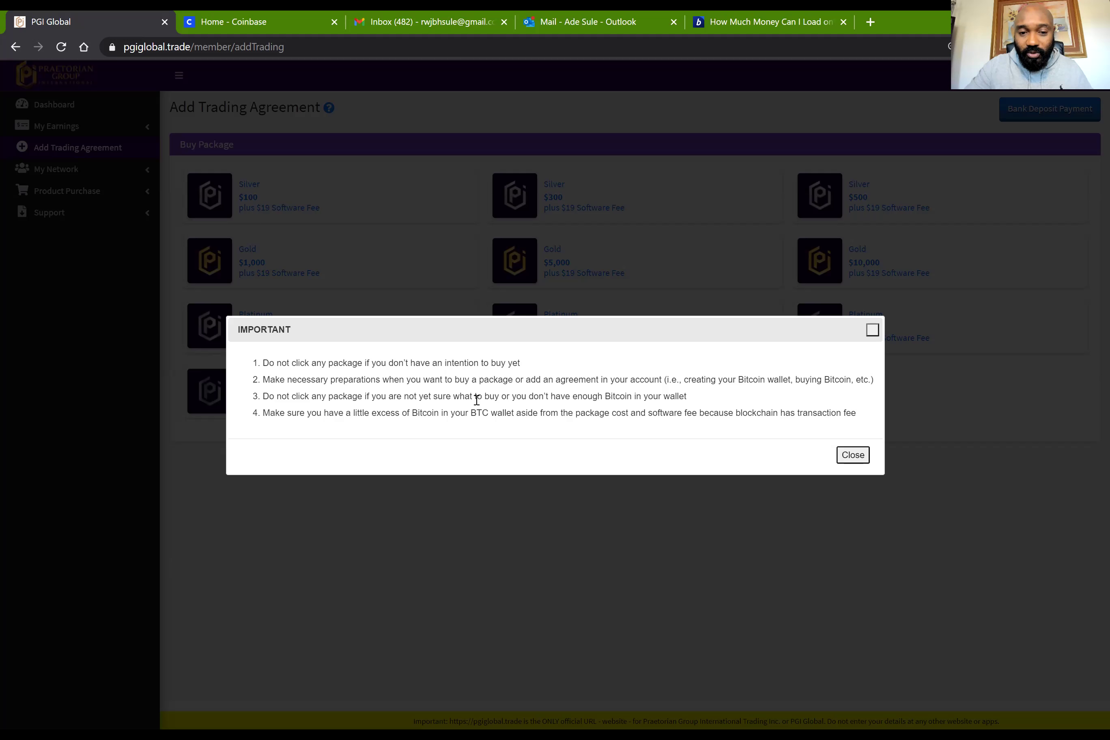
{"action": "left_click", "coordinate": [505, 398]}
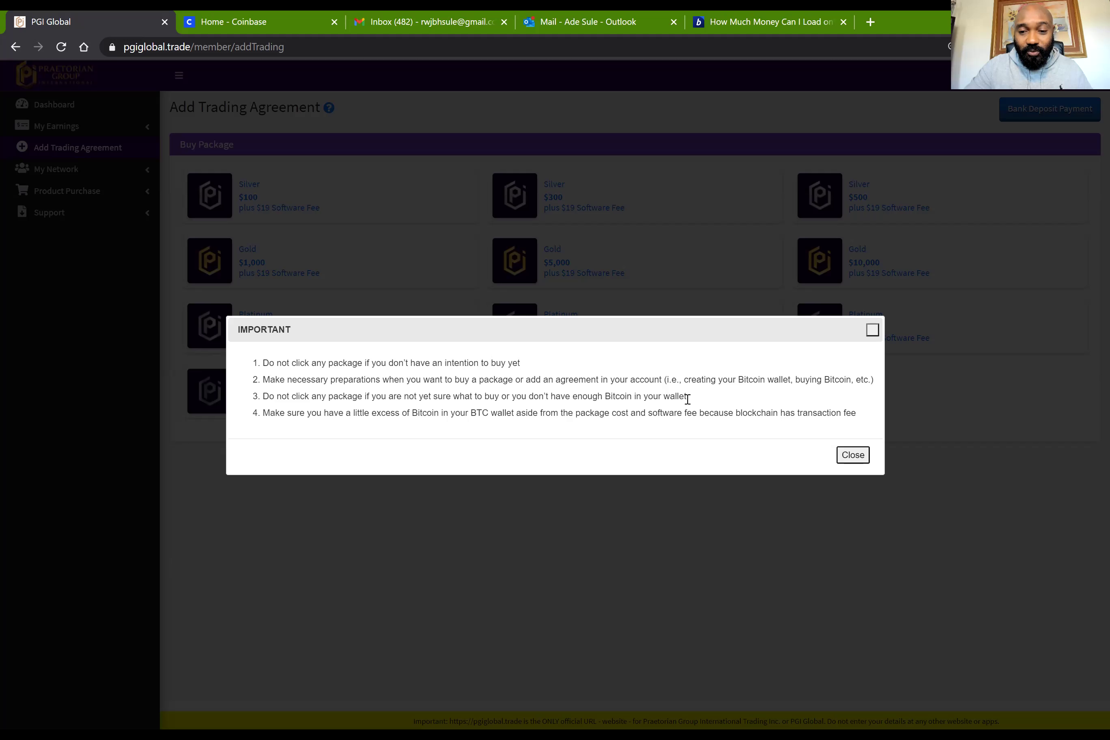
{"action": "left_click", "coordinate": [296, 407]}
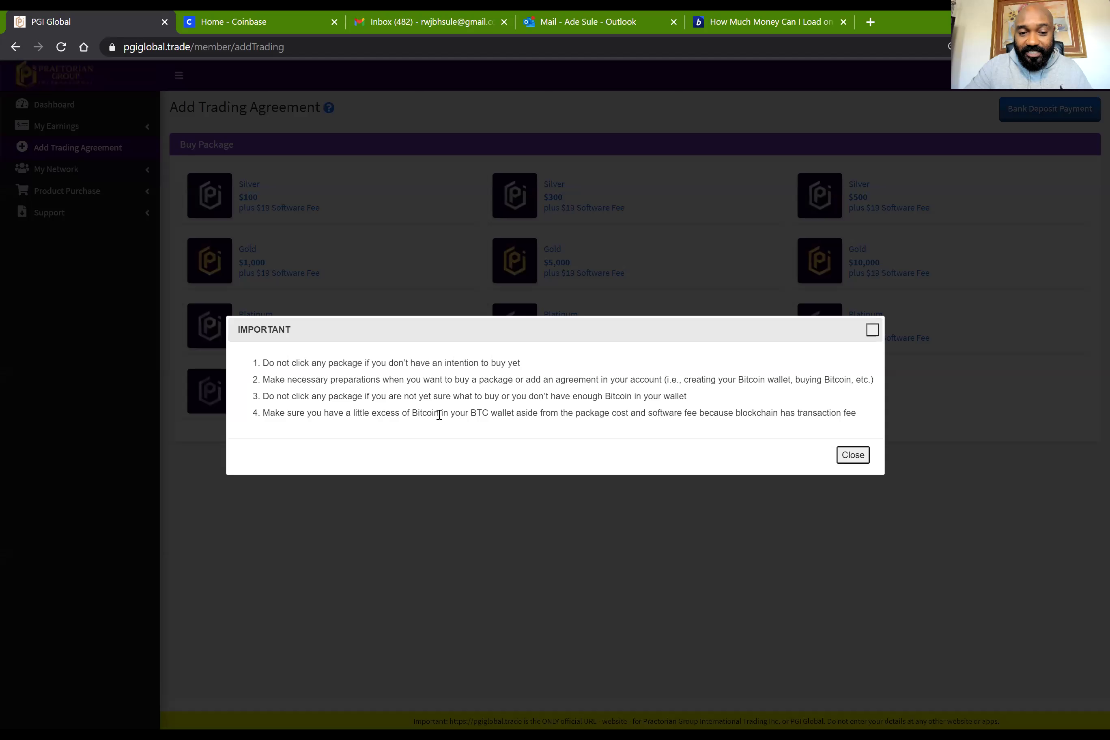
{"action": "left_click", "coordinate": [451, 414]}
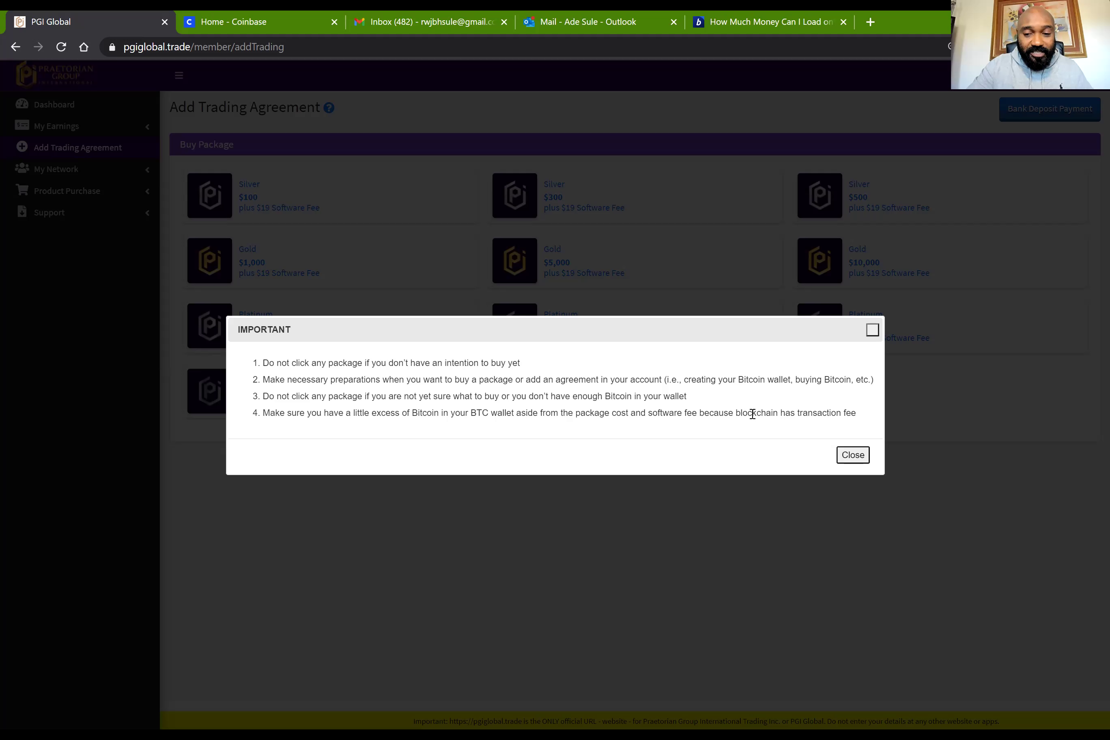
{"action": "left_click", "coordinate": [854, 460]}
{"action": "left_click", "coordinate": [854, 460]}
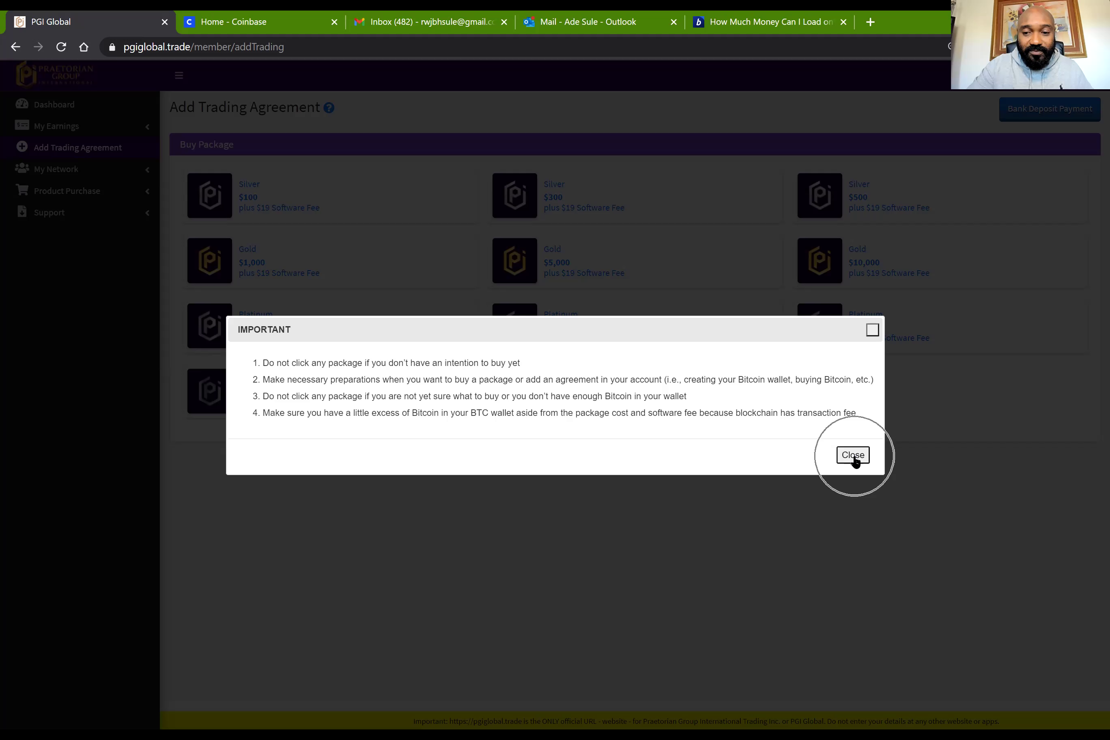
- Close the IMPORTANT notice, inspect the Silver $100 card, then switch to the Coinbase dashboard
{"action": "left_click", "coordinate": [854, 456]}
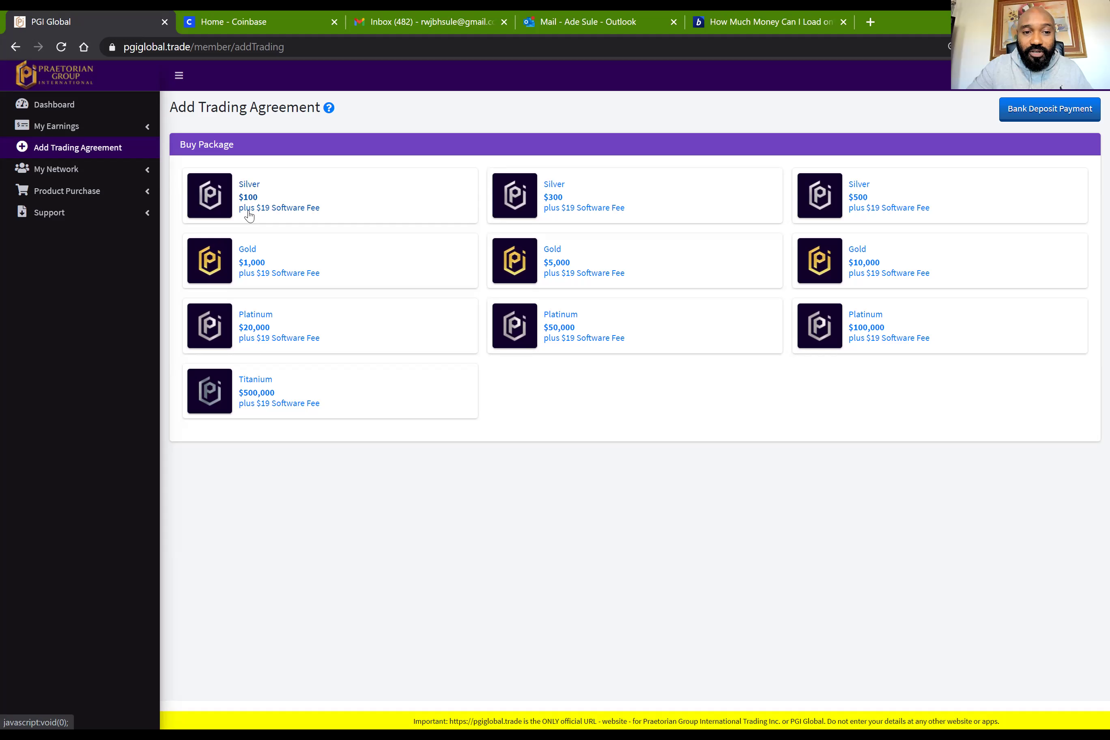
{"action": "left_click", "coordinate": [262, 210]}
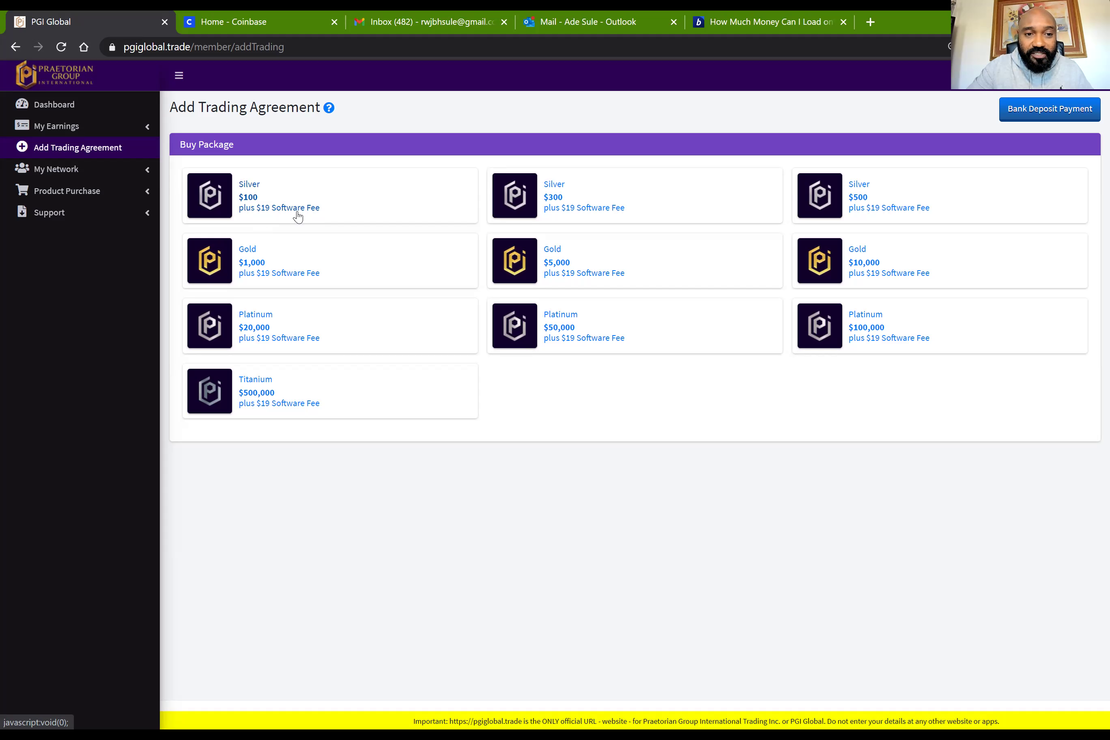
{"action": "left_click", "coordinate": [234, 205]}
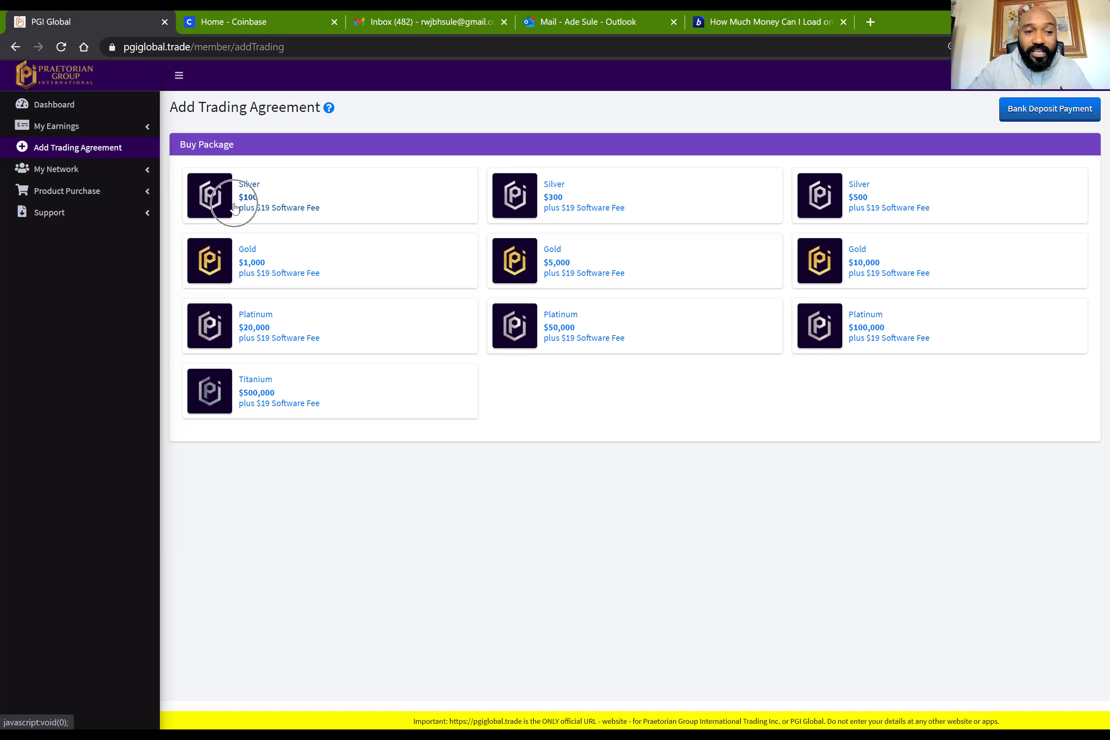
{"action": "left_click", "coordinate": [234, 205]}
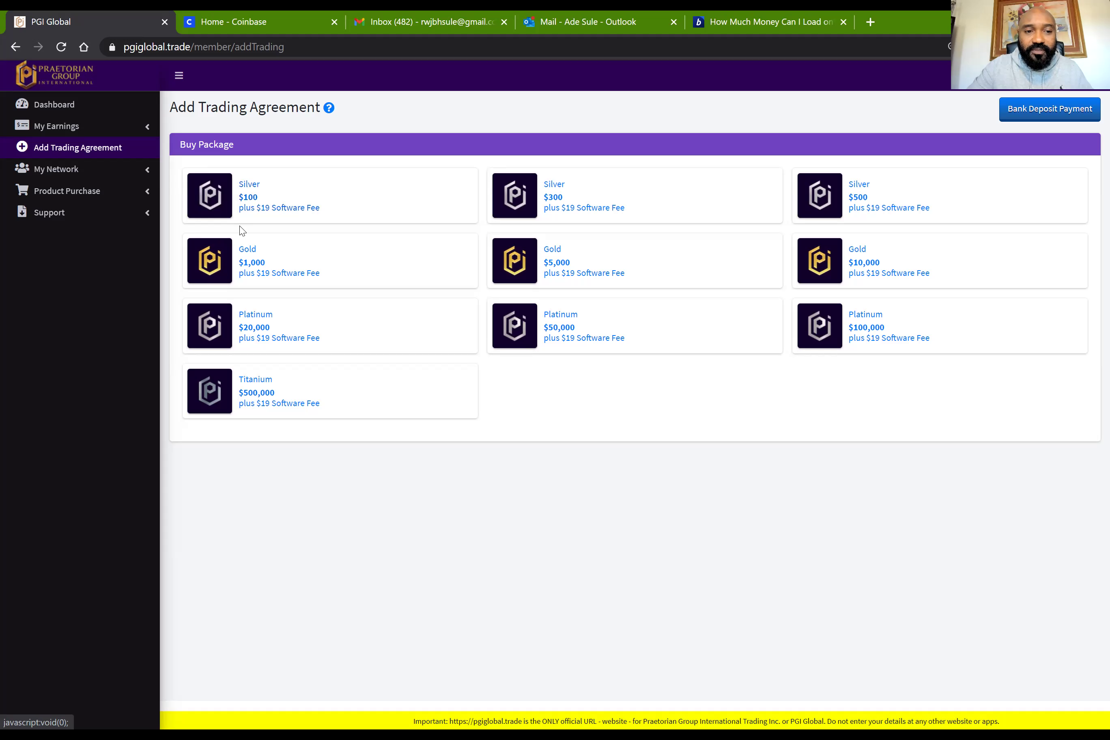
{"action": "left_click", "coordinate": [249, 216]}
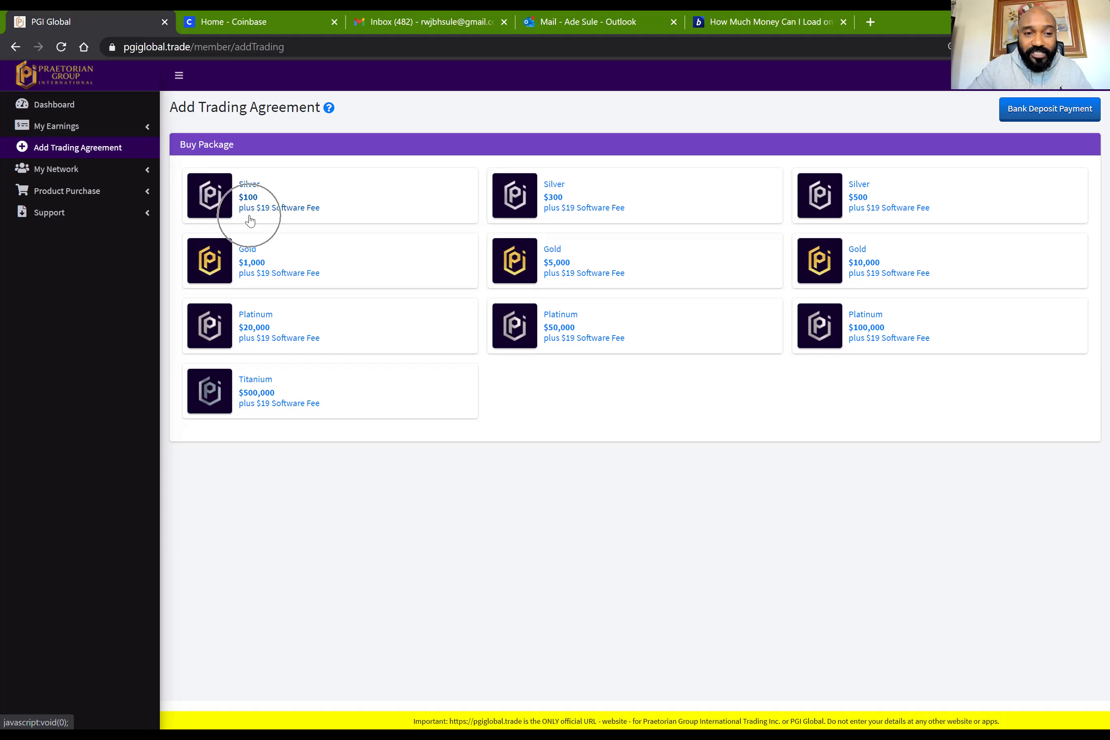
{"action": "left_click", "coordinate": [280, 29]}
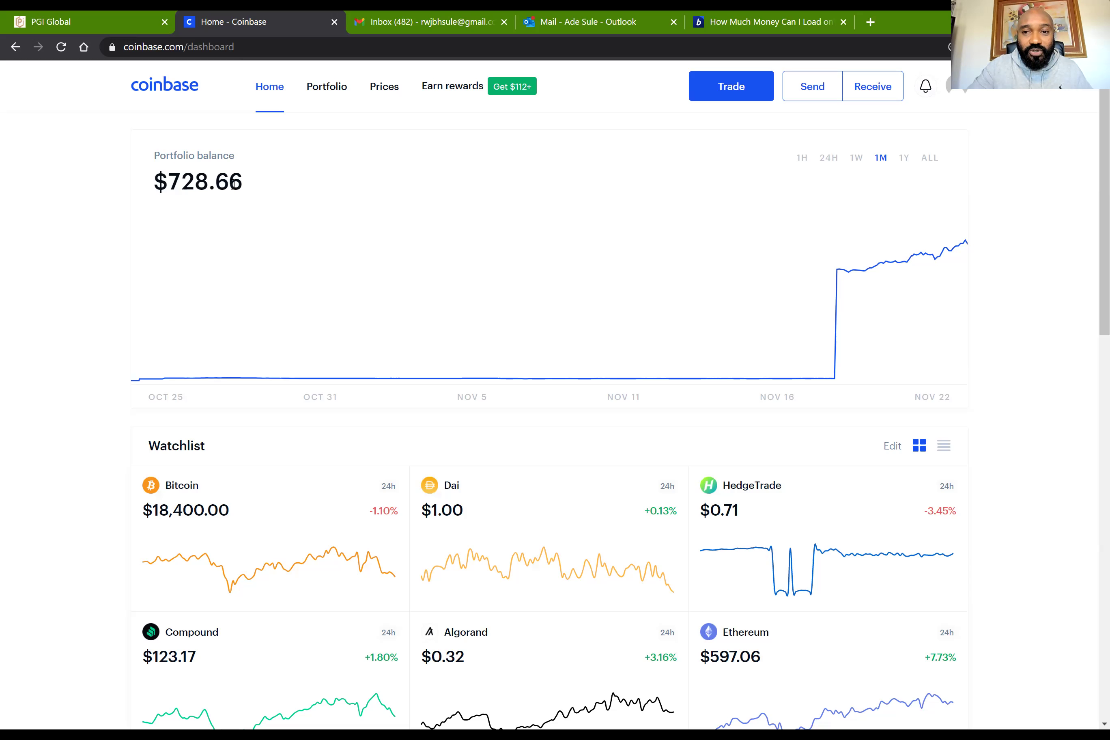
- Open Bitcoin's page from the Coinbase watchlist and select the $0 Buy amount field
{"action": "left_click", "coordinate": [190, 510]}
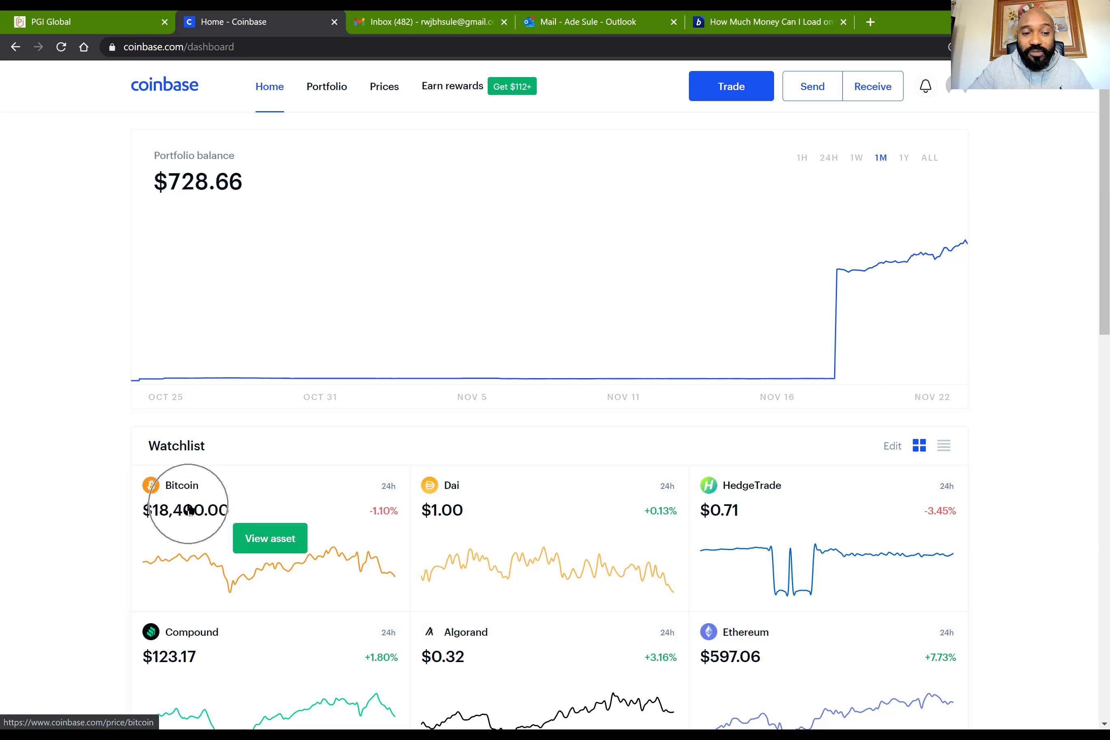
{"action": "left_click", "coordinate": [190, 510]}
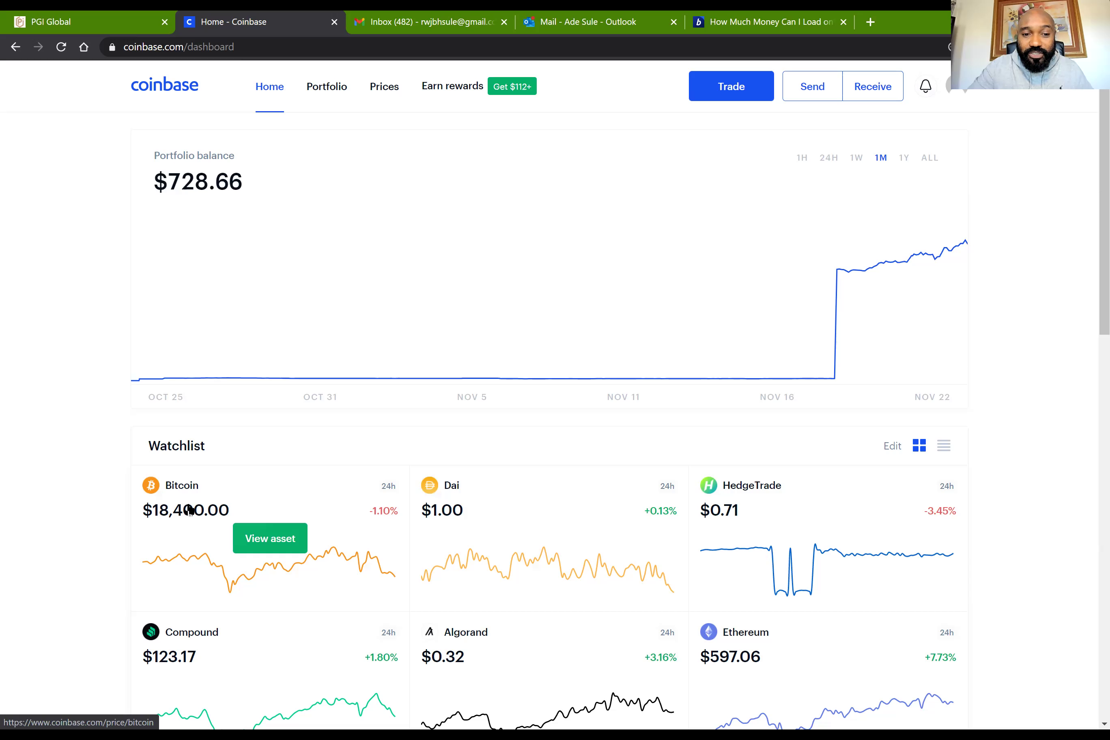
{"action": "left_click", "coordinate": [191, 510]}
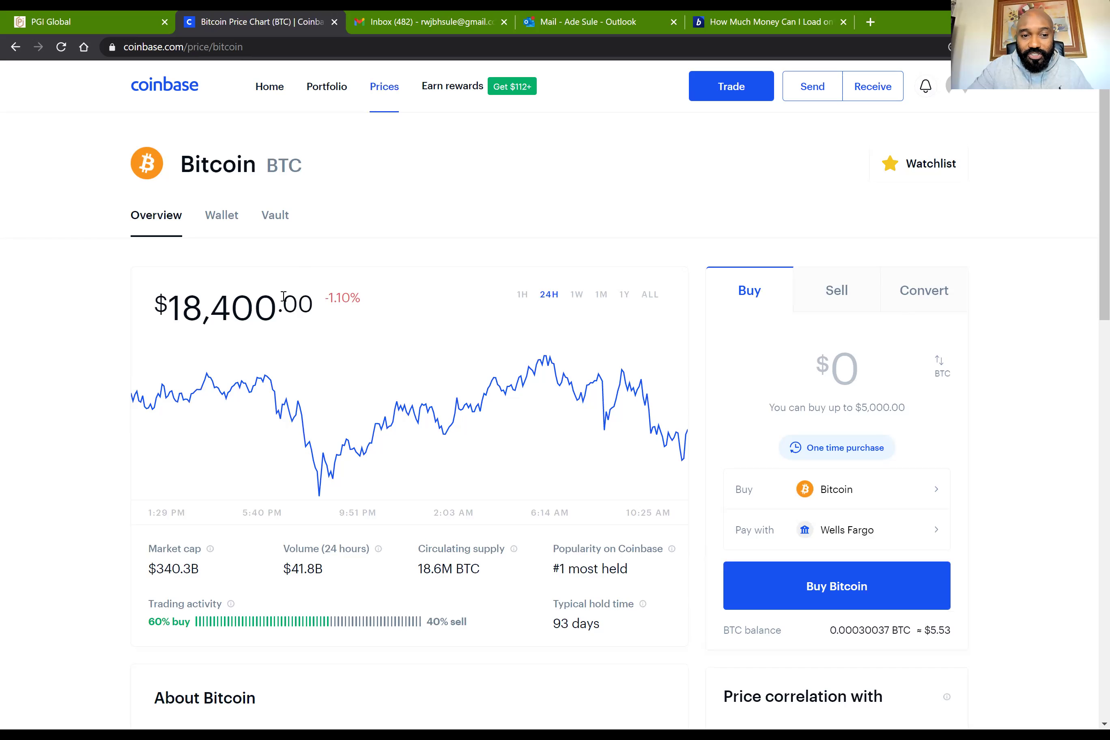
{"action": "left_click", "coordinate": [821, 387]}
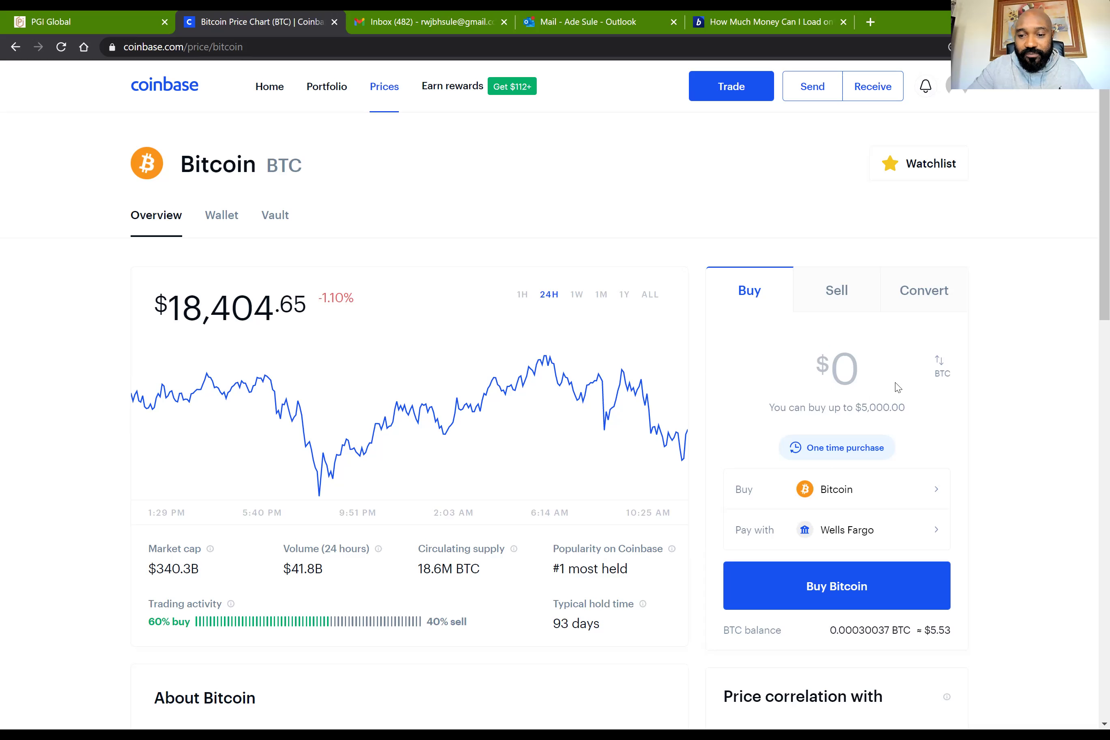
{"action": "left_click", "coordinate": [918, 386]}
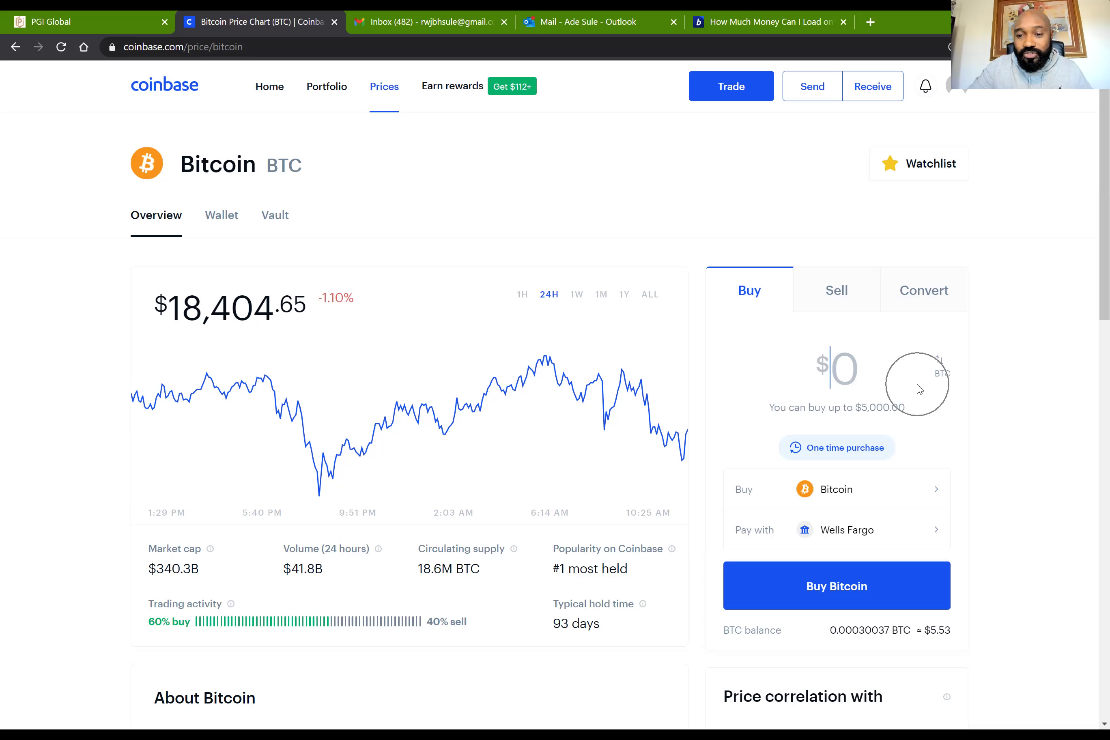
{"action": "left_click", "coordinate": [938, 368]}
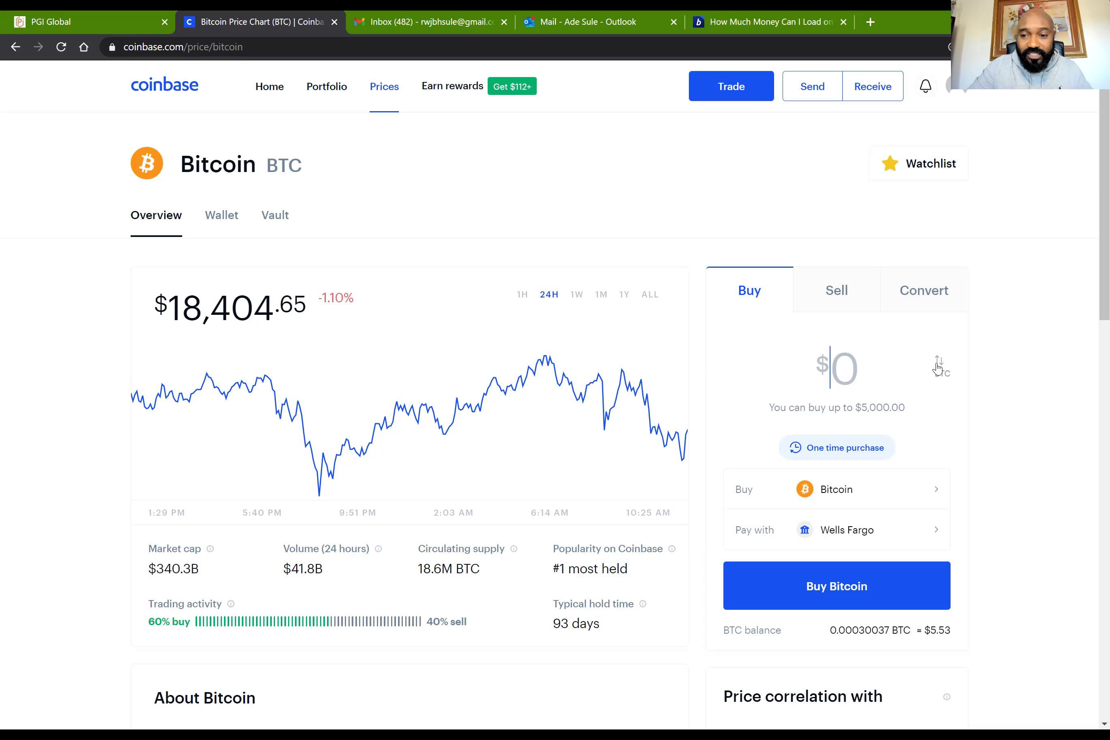
{"action": "left_click", "coordinate": [938, 368]}
{"action": "left_click", "coordinate": [937, 368]}
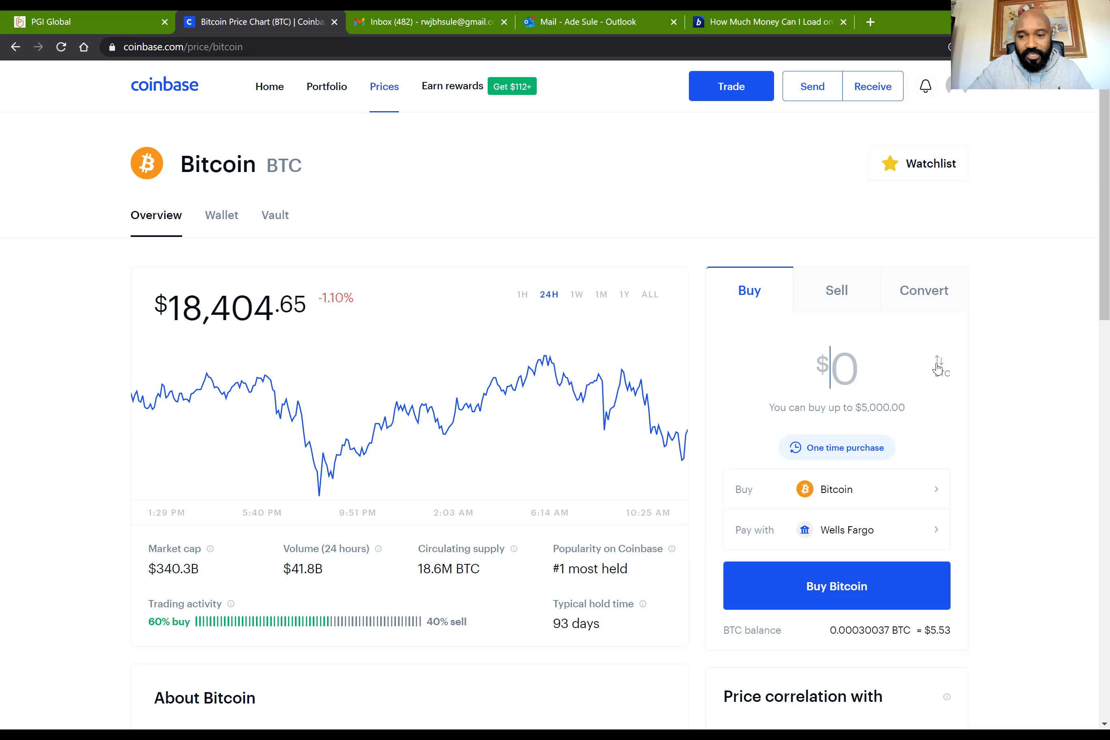
{"action": "left_click", "coordinate": [938, 367]}
{"action": "left_click", "coordinate": [849, 378]}
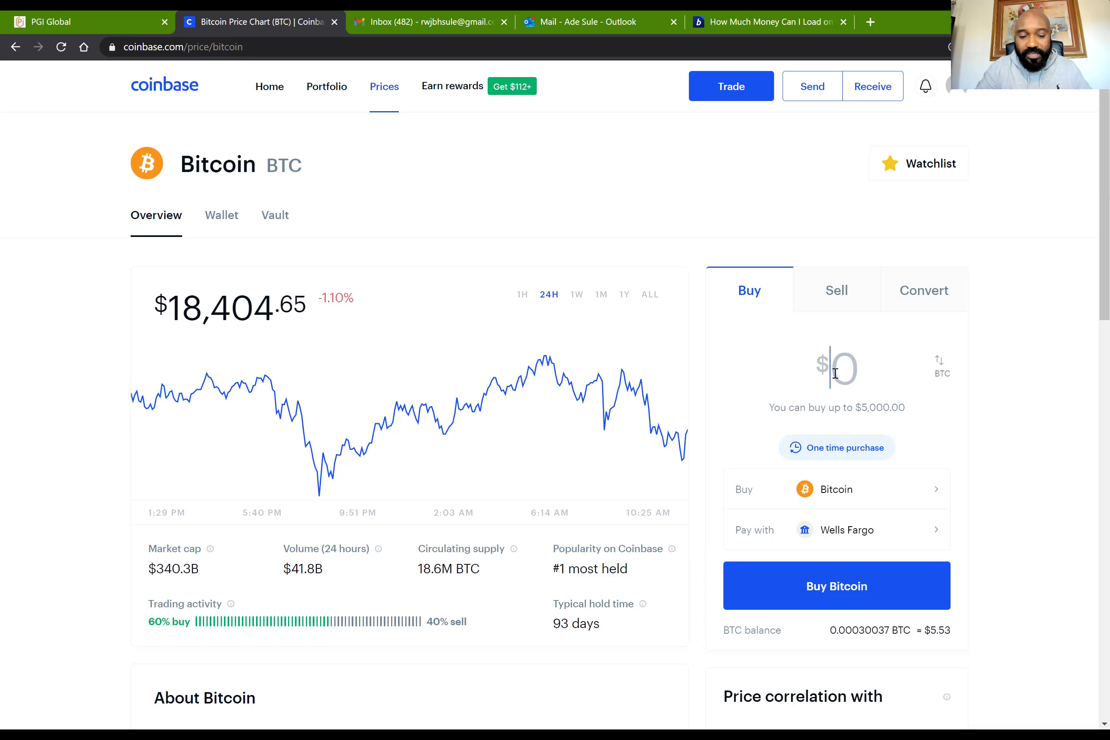
- Enter a one-time $150 Bitcoin buy amount
{"action": "type", "text": "1"}
{"action": "key", "text": "Return"}
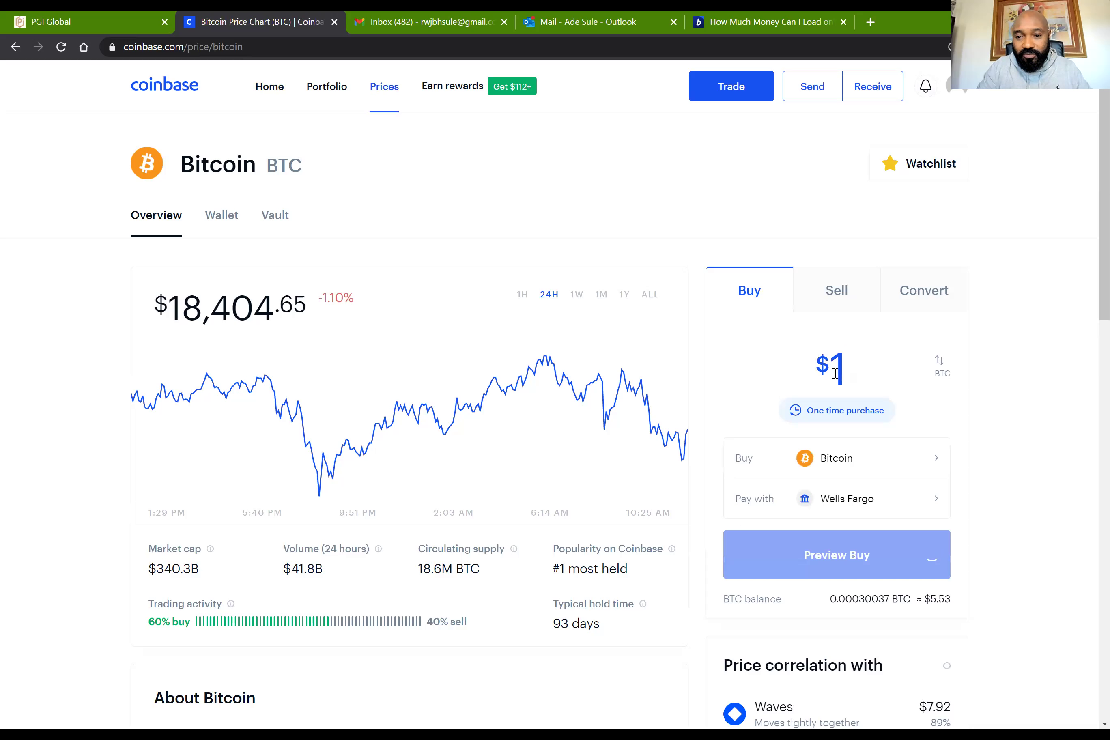
{"action": "type", "text": "50"}
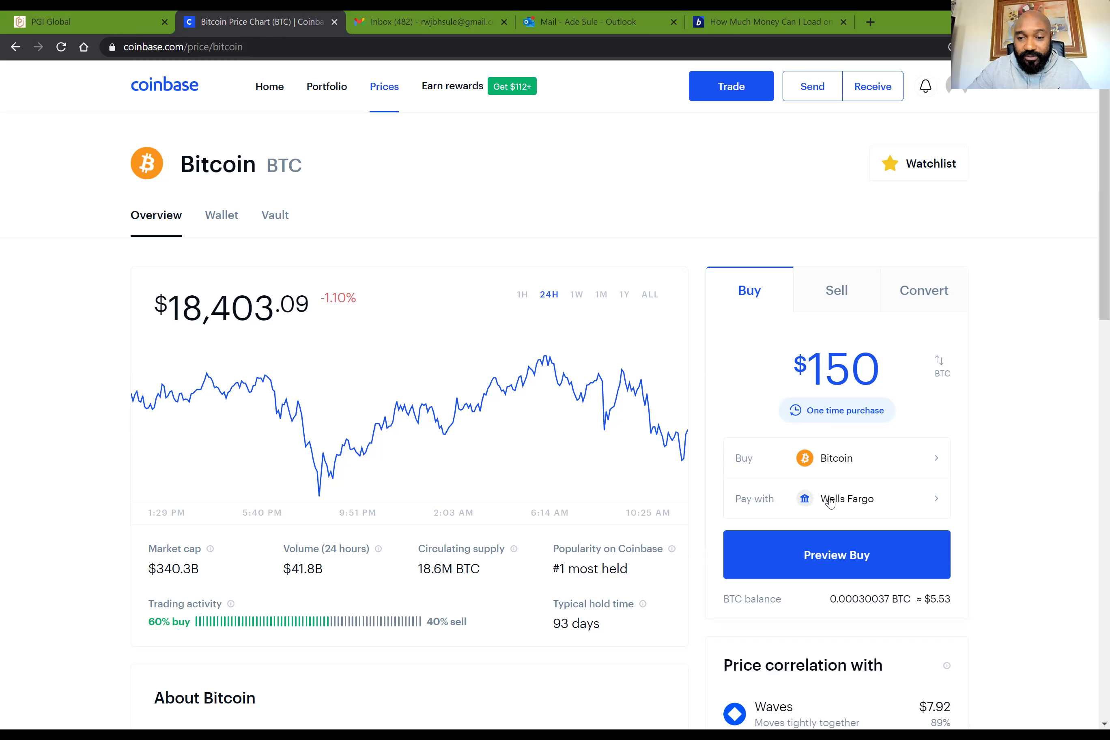
{"action": "left_click", "coordinate": [808, 462]}
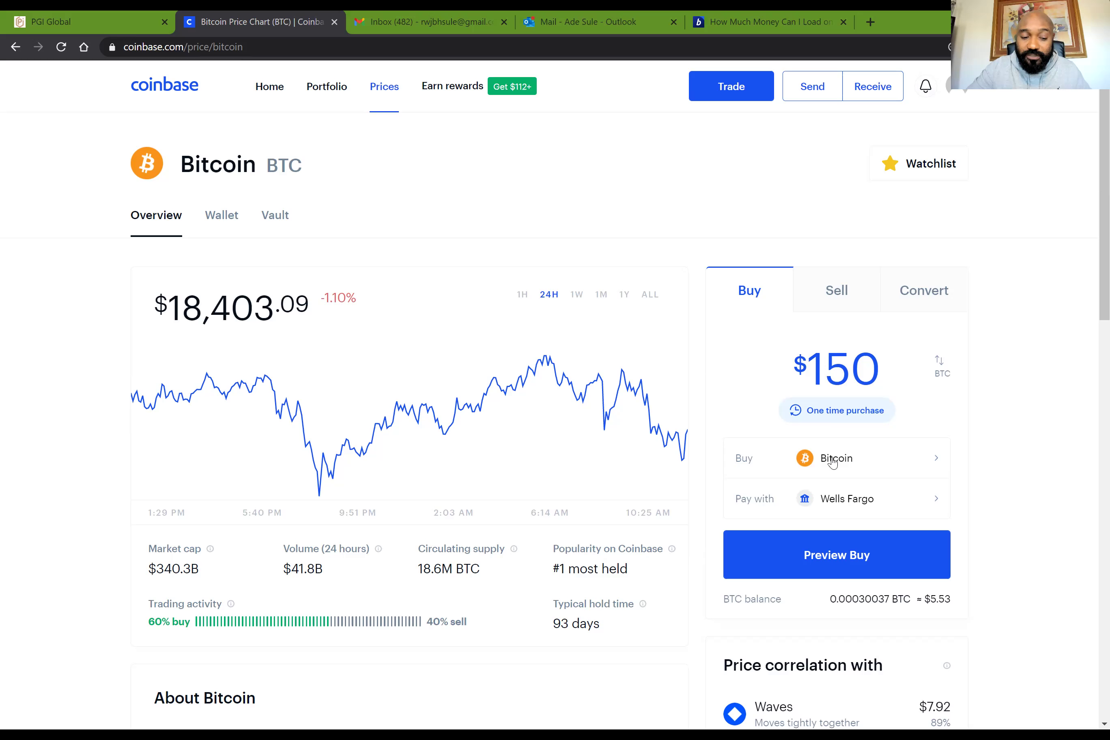
- Toggle the amount to its BTC equivalent (about 0.00795 BTC), then back to dollars
{"action": "left_click", "coordinate": [942, 369]}
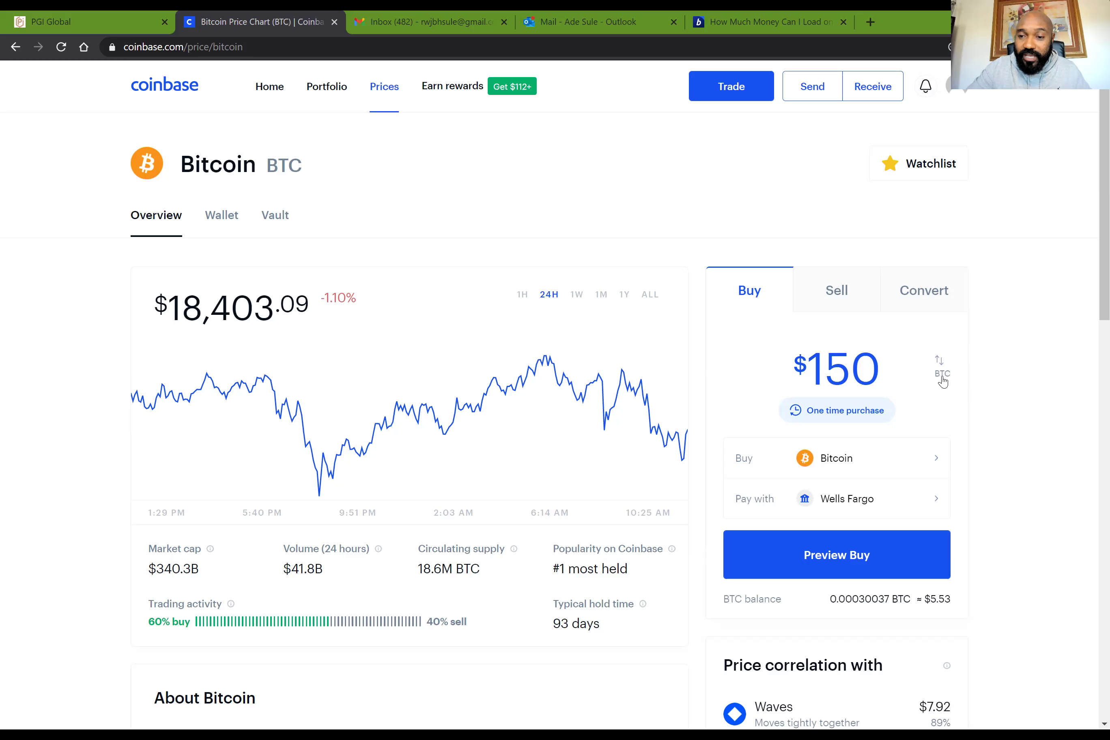
{"action": "left_click", "coordinate": [943, 370]}
{"action": "left_click", "coordinate": [939, 366]}
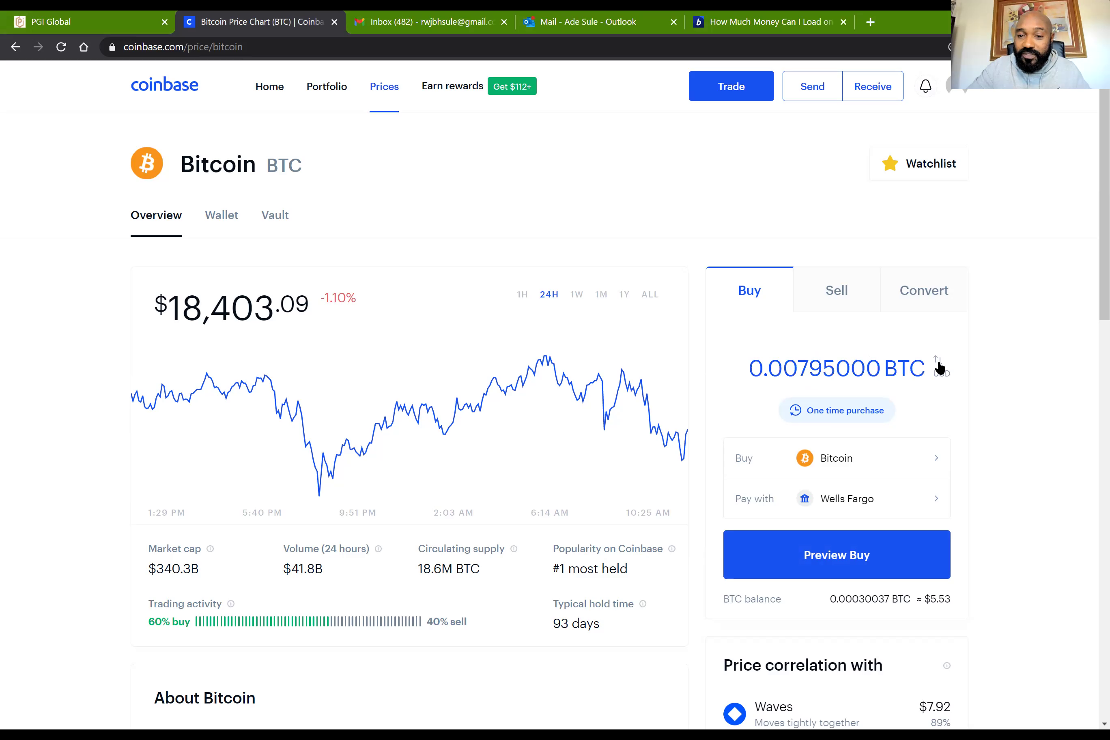
{"action": "left_click", "coordinate": [843, 371]}
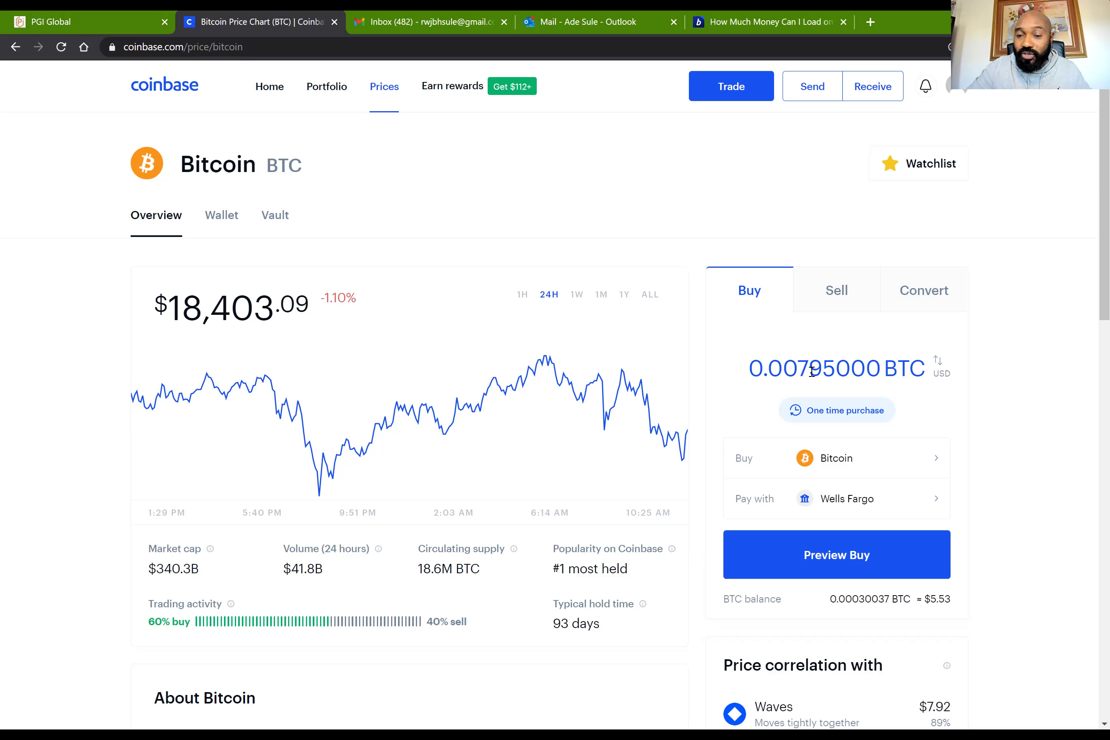
{"action": "left_click", "coordinate": [812, 372]}
{"action": "left_click", "coordinate": [812, 371]}
{"action": "key", "text": "Return"}
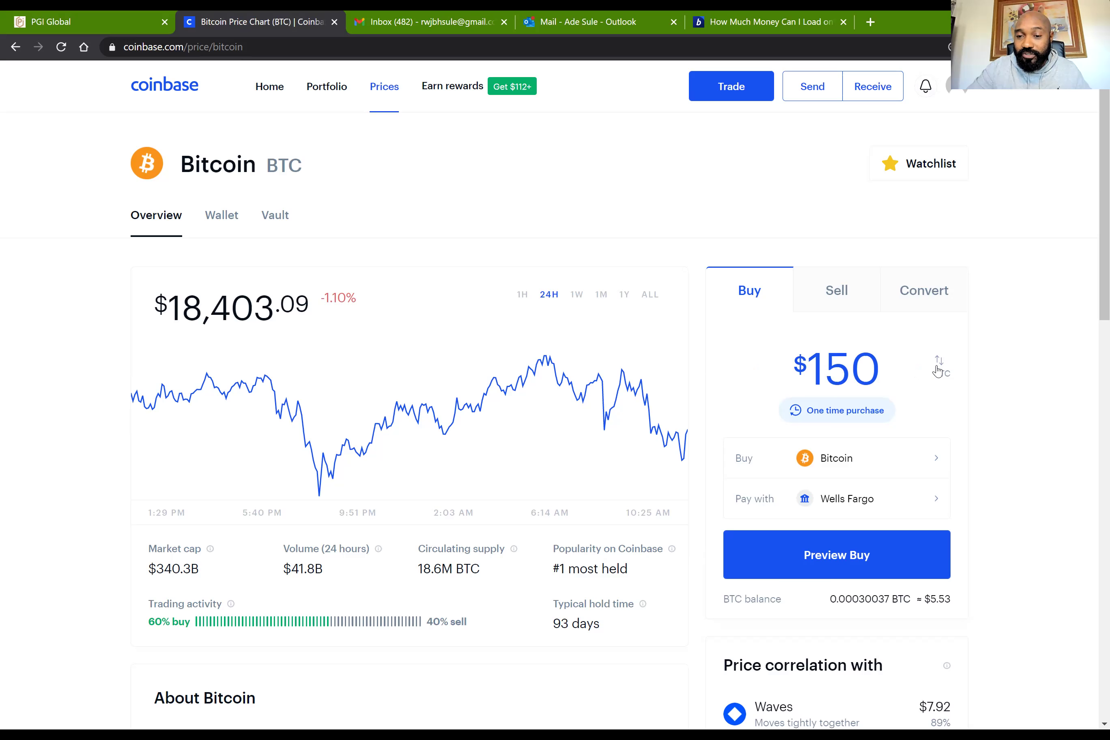
{"action": "left_click", "coordinate": [937, 371]}
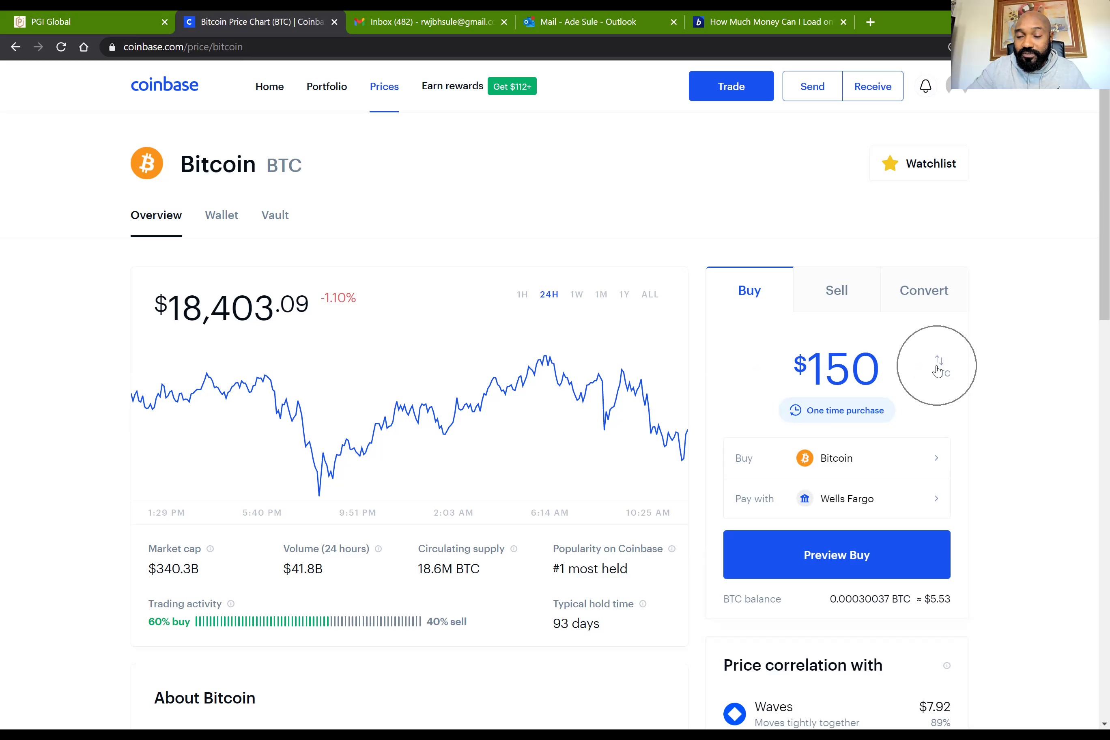
{"action": "left_click", "coordinate": [795, 464]}
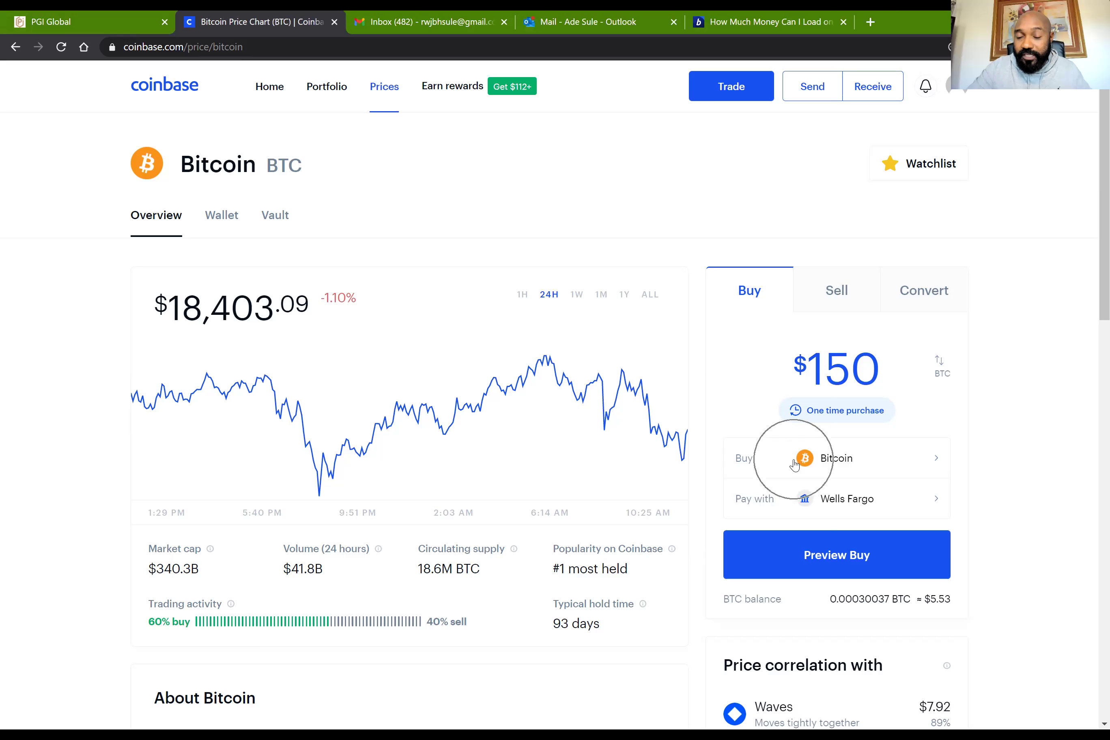
- Preview the $150 Bitcoin order
{"action": "left_click", "coordinate": [843, 562]}
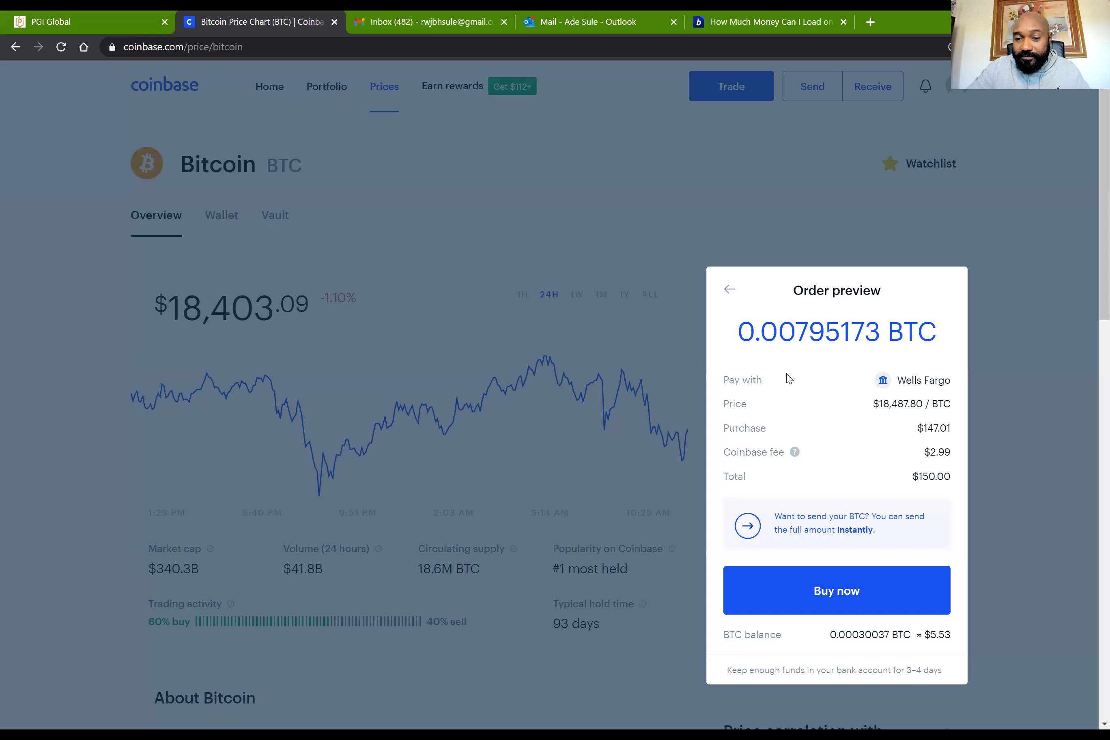
{"action": "left_click", "coordinate": [743, 434]}
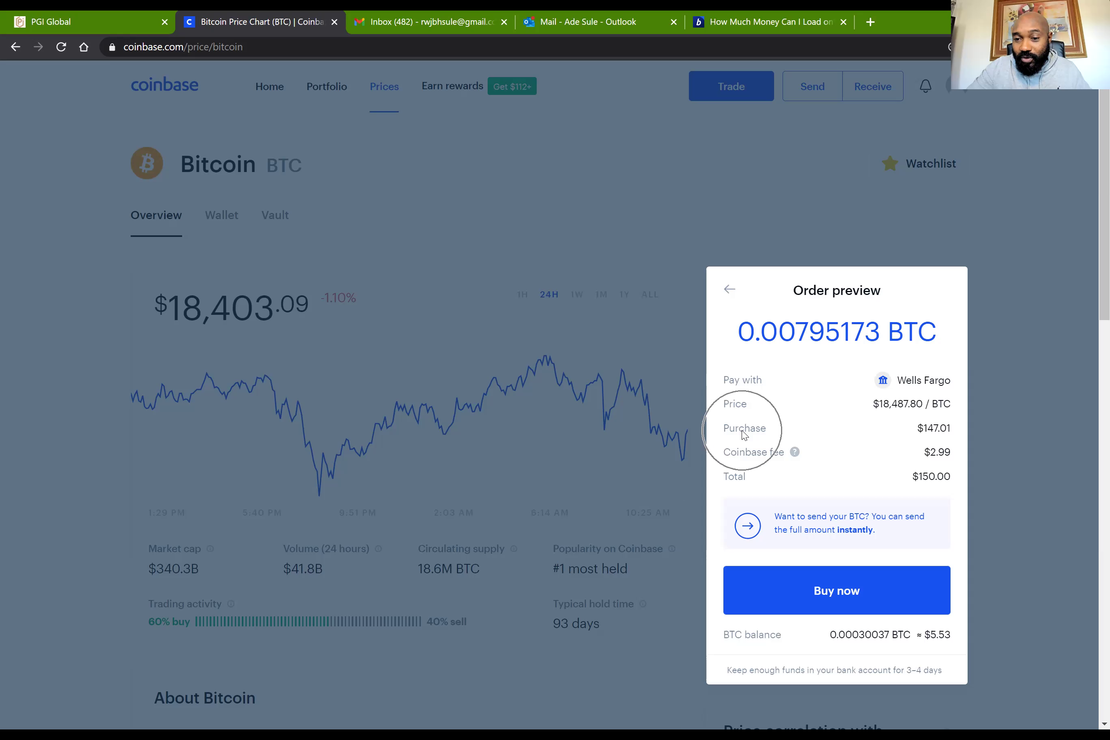
{"action": "left_click", "coordinate": [931, 414]}
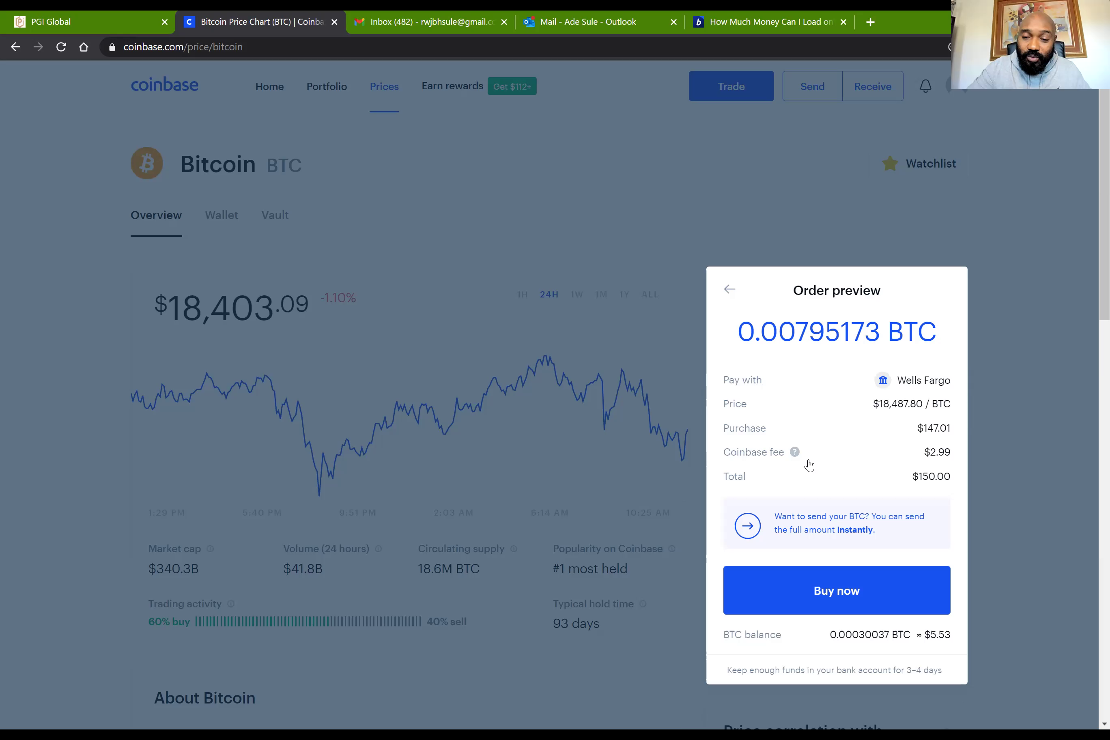
{"action": "left_click", "coordinate": [938, 457]}
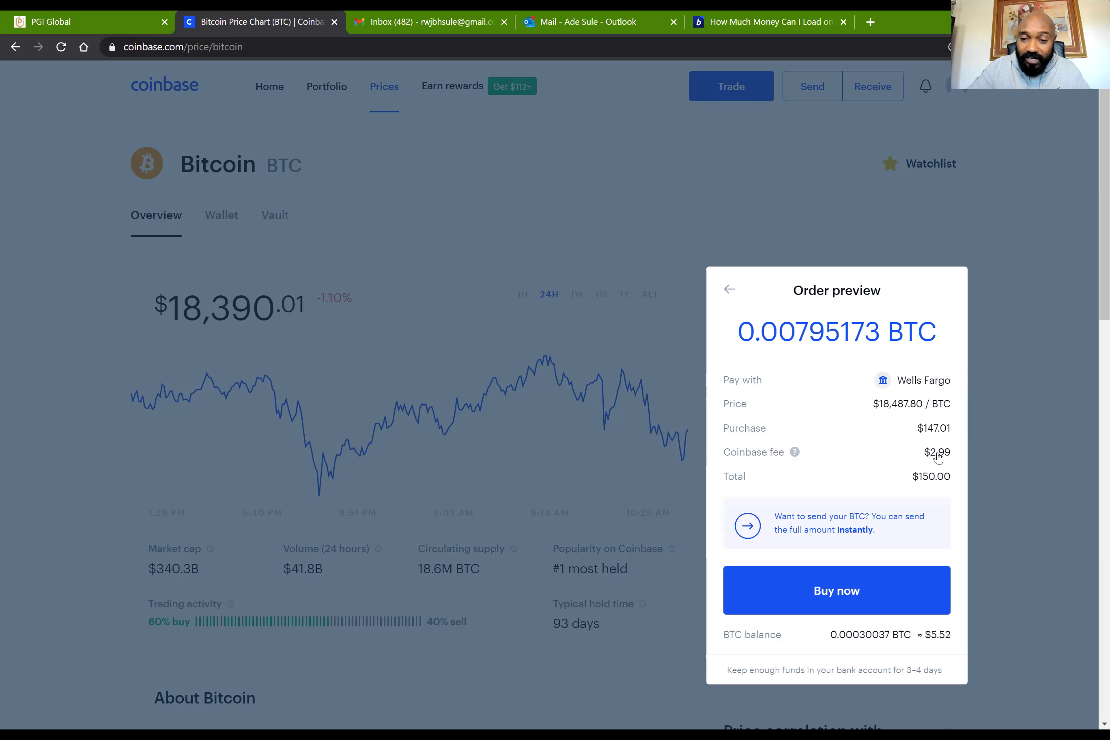
{"action": "left_click", "coordinate": [938, 457]}
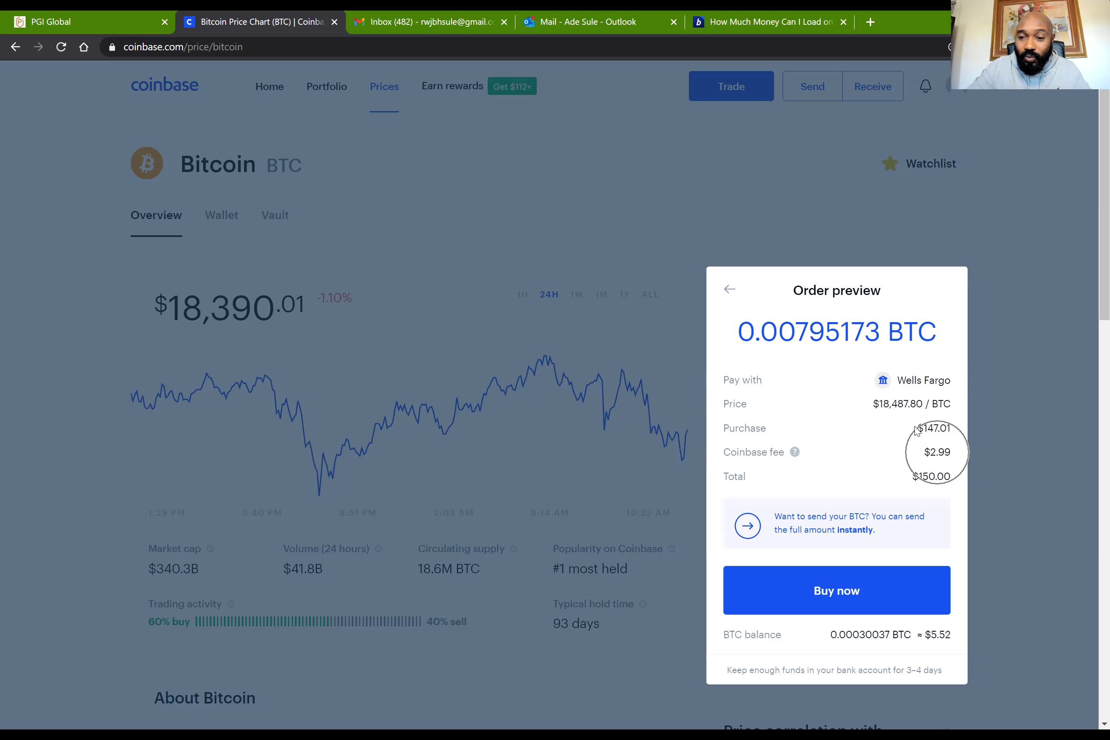
{"action": "left_click", "coordinate": [836, 339]}
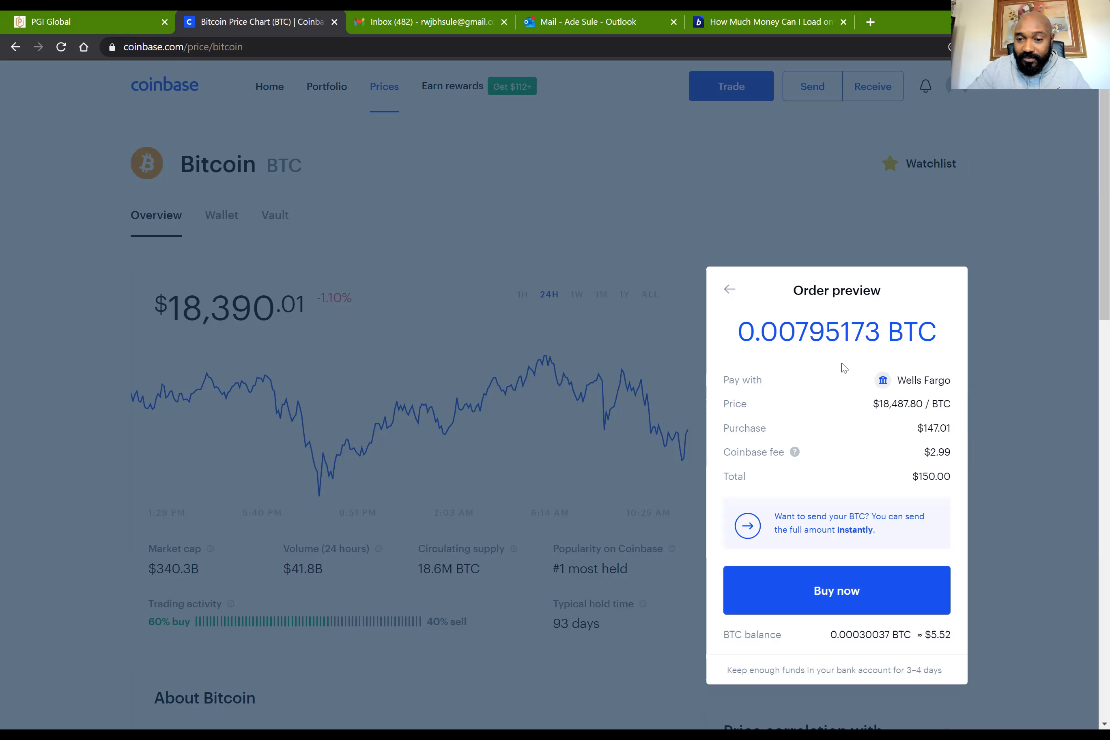
- Review the preview: 0.00795173 BTC, $147.01 purchase, $2.99 fee, $150.00 total
{"action": "left_click", "coordinate": [935, 458]}
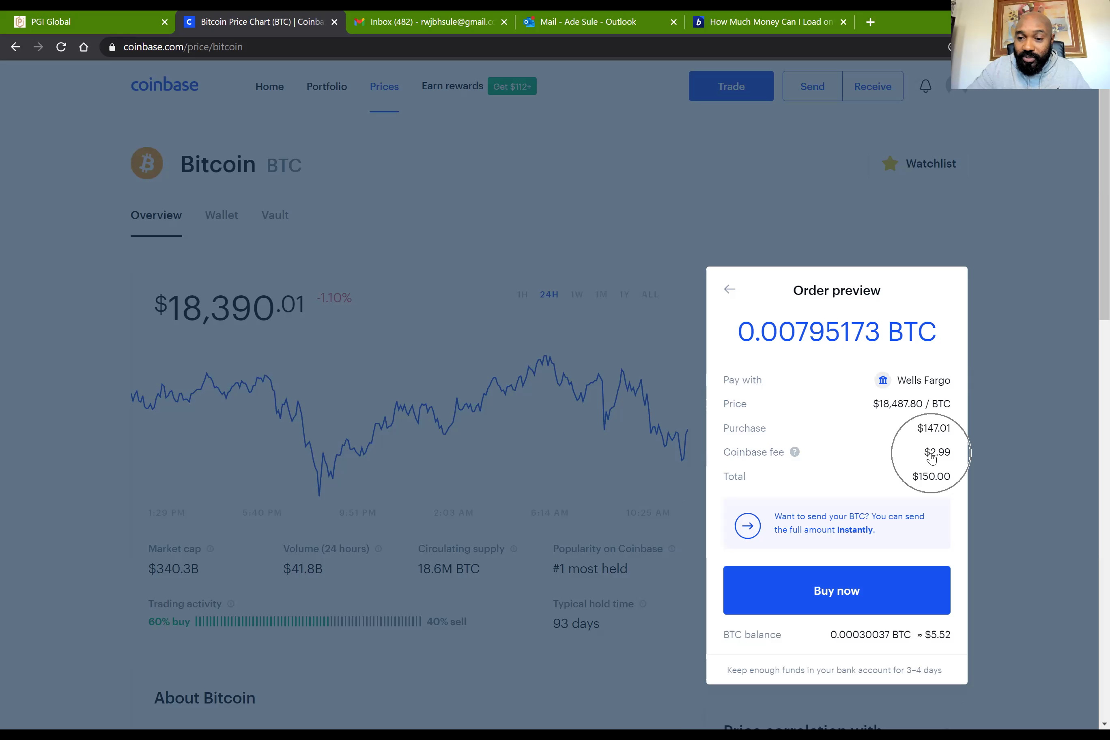
{"action": "left_click", "coordinate": [934, 457]}
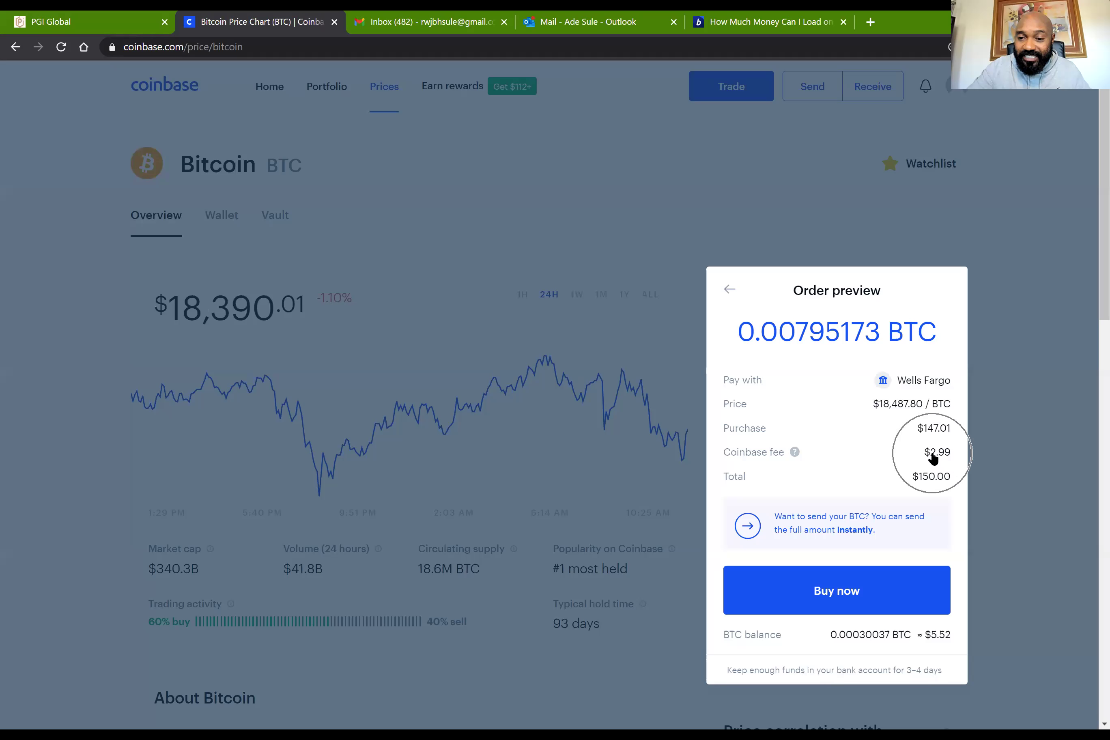
{"action": "left_click", "coordinate": [934, 457]}
{"action": "left_click", "coordinate": [934, 457]}
{"action": "left_click", "coordinate": [934, 457]}
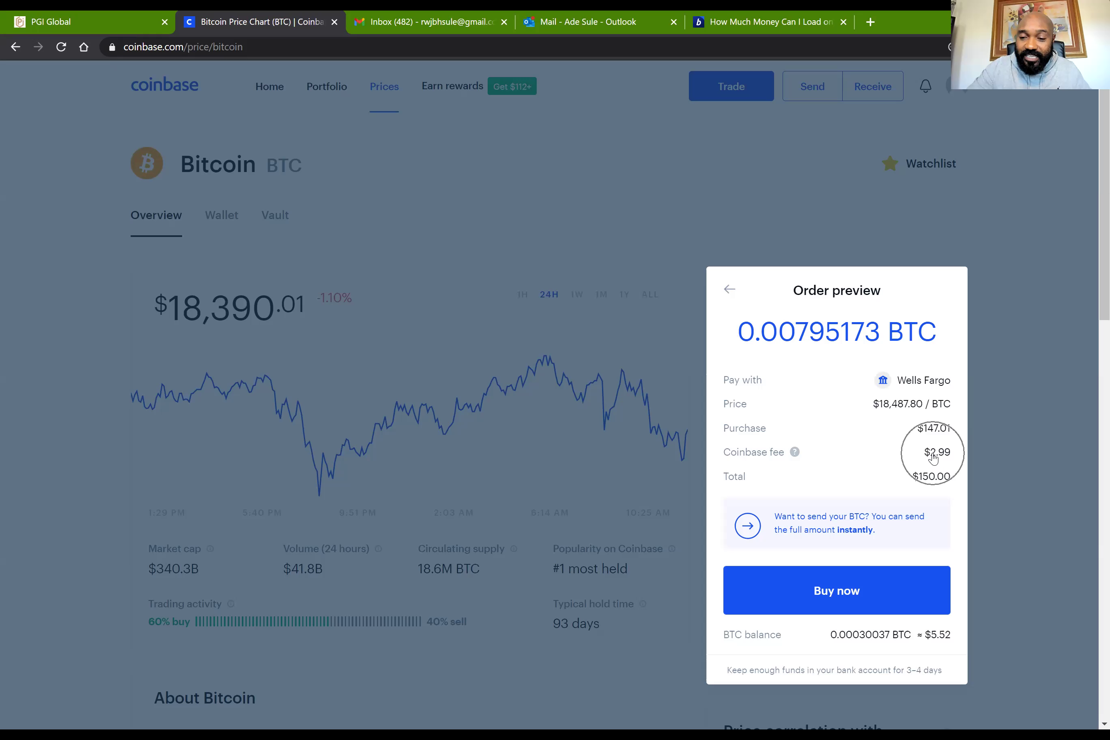
{"action": "left_click", "coordinate": [935, 457]}
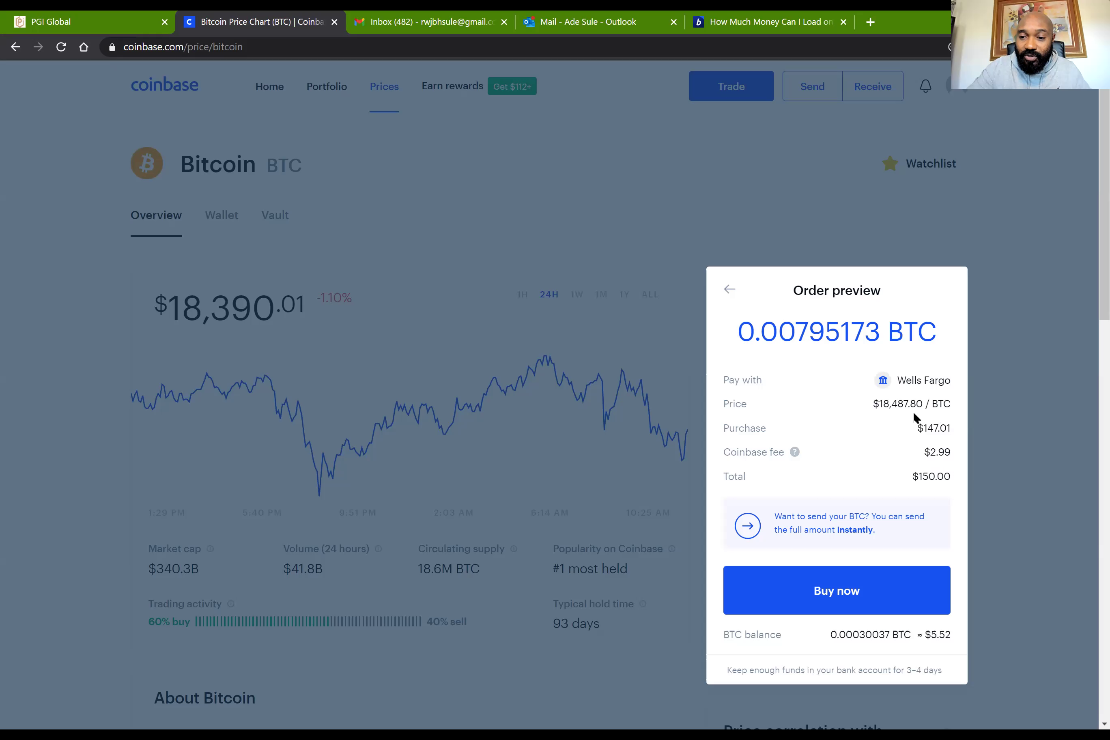
{"action": "left_click", "coordinate": [935, 456]}
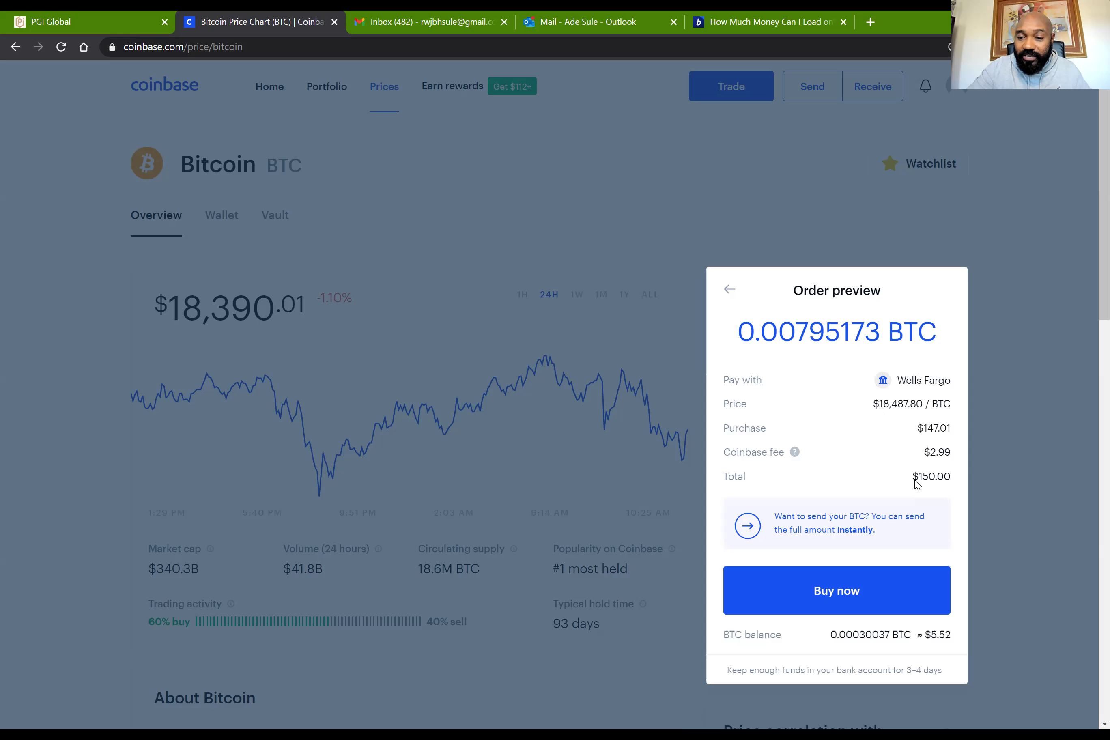
{"action": "left_click", "coordinate": [933, 479]}
{"action": "left_click", "coordinate": [933, 479]}
{"action": "left_click", "coordinate": [933, 479]}
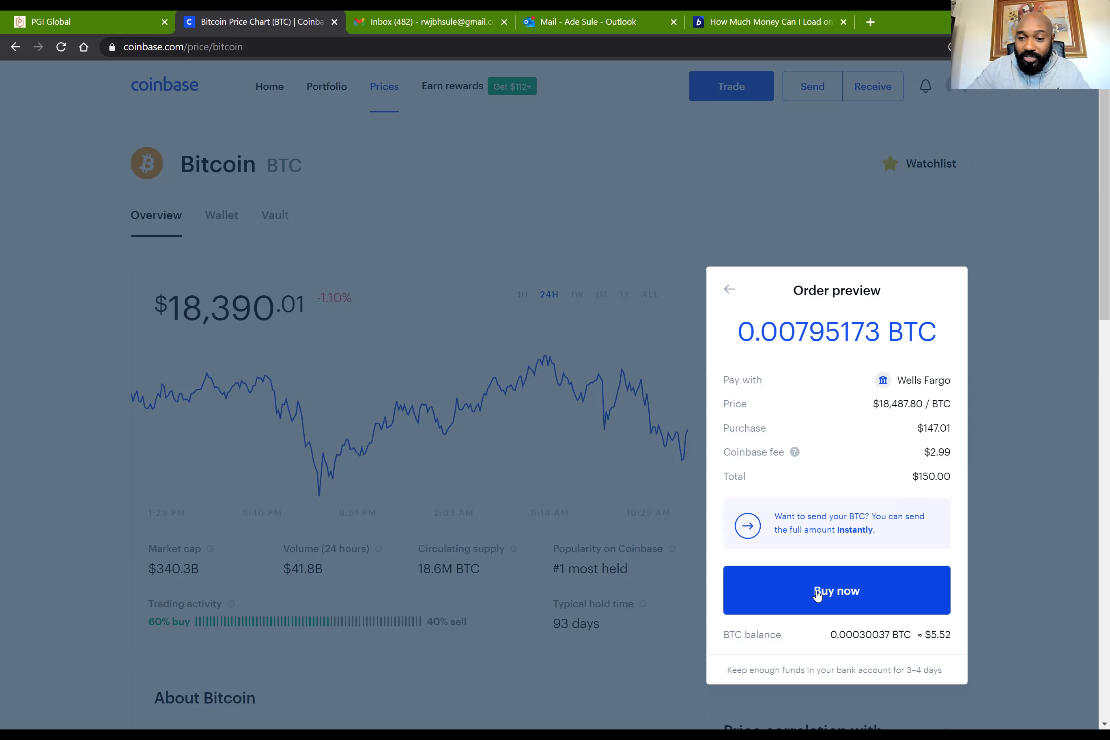
{"action": "left_click", "coordinate": [940, 432]}
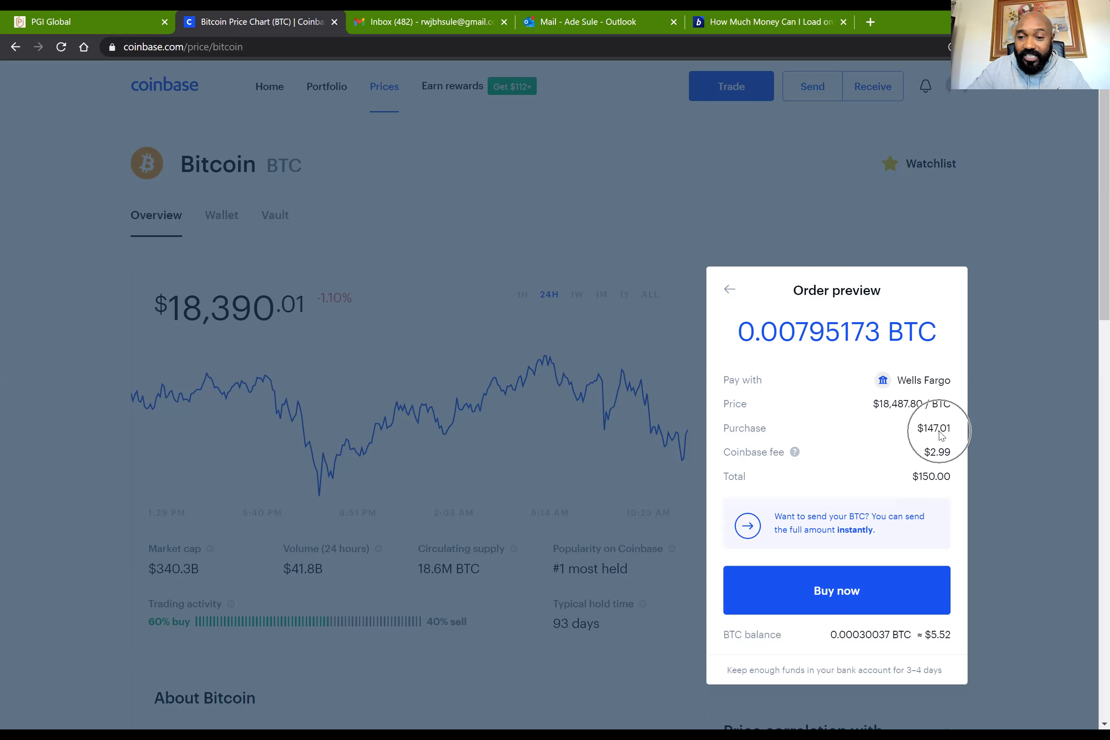
{"action": "left_click", "coordinate": [862, 595]}
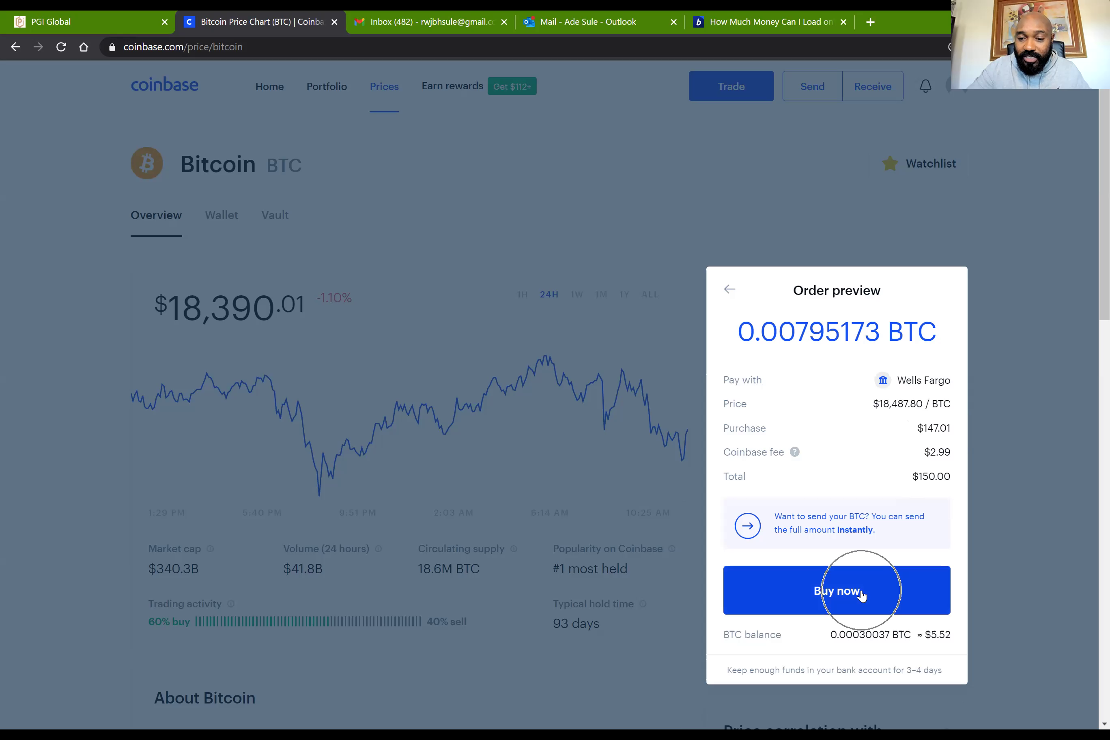
{"action": "left_click", "coordinate": [862, 594]}
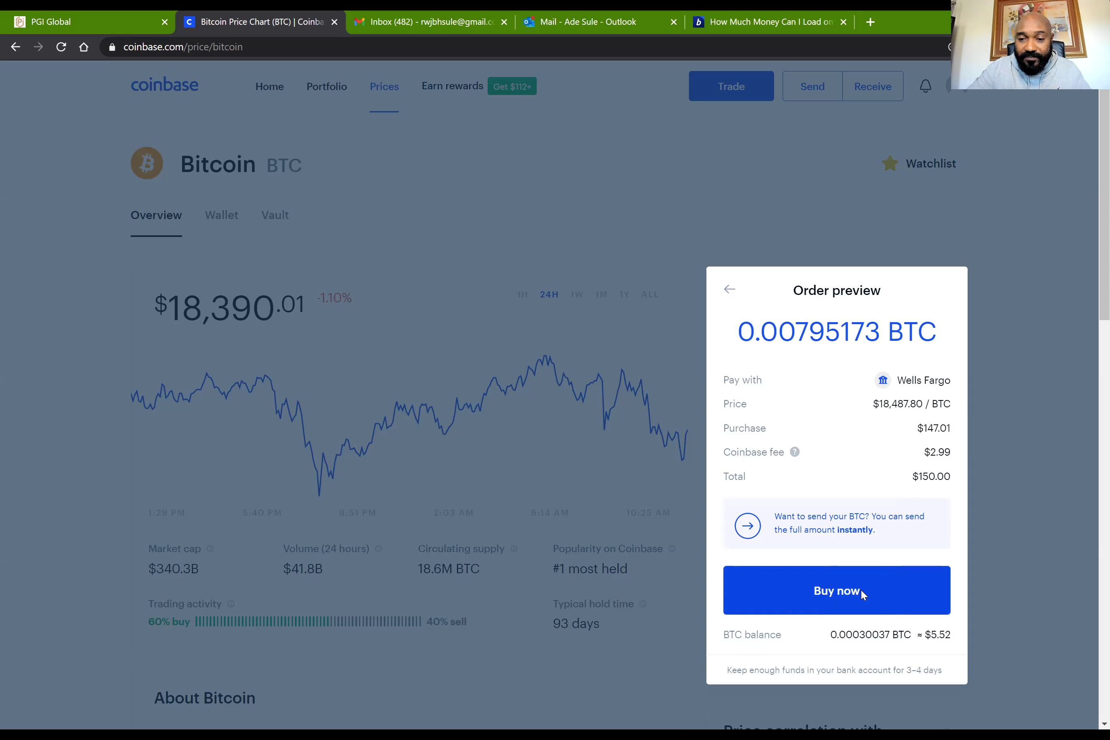
- Buy 0.00795173 BTC for $150.00 and close the success confirmation
{"action": "left_click", "coordinate": [862, 593]}
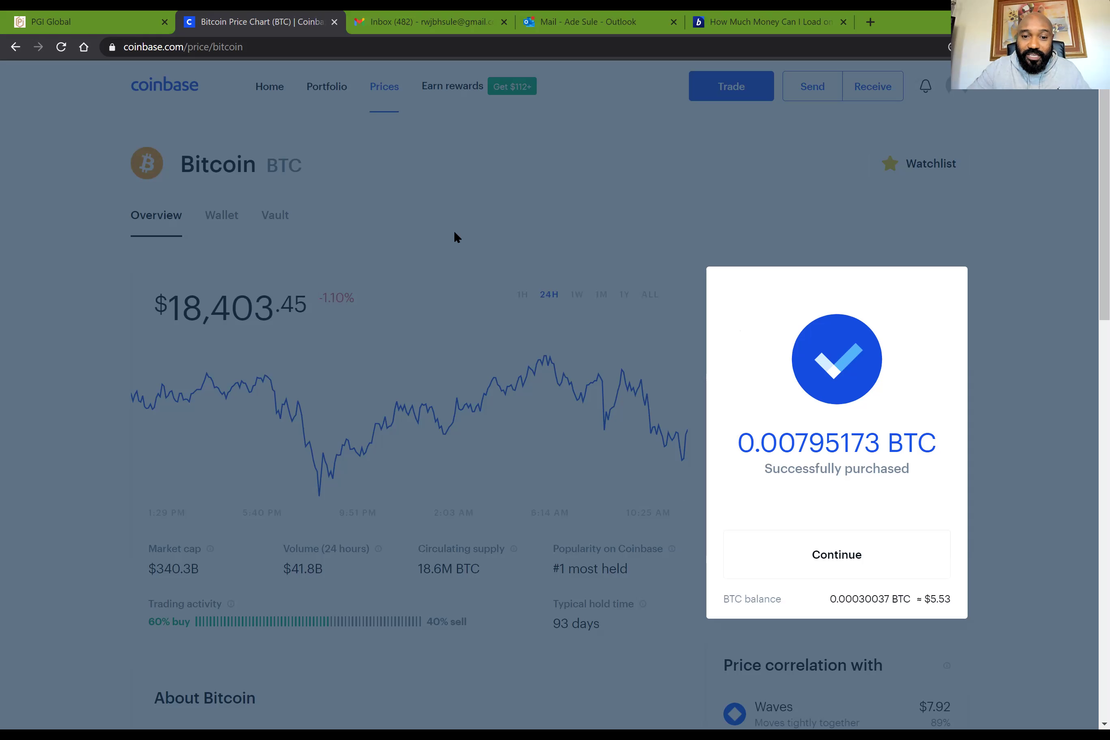
{"action": "left_click", "coordinate": [298, 321]}
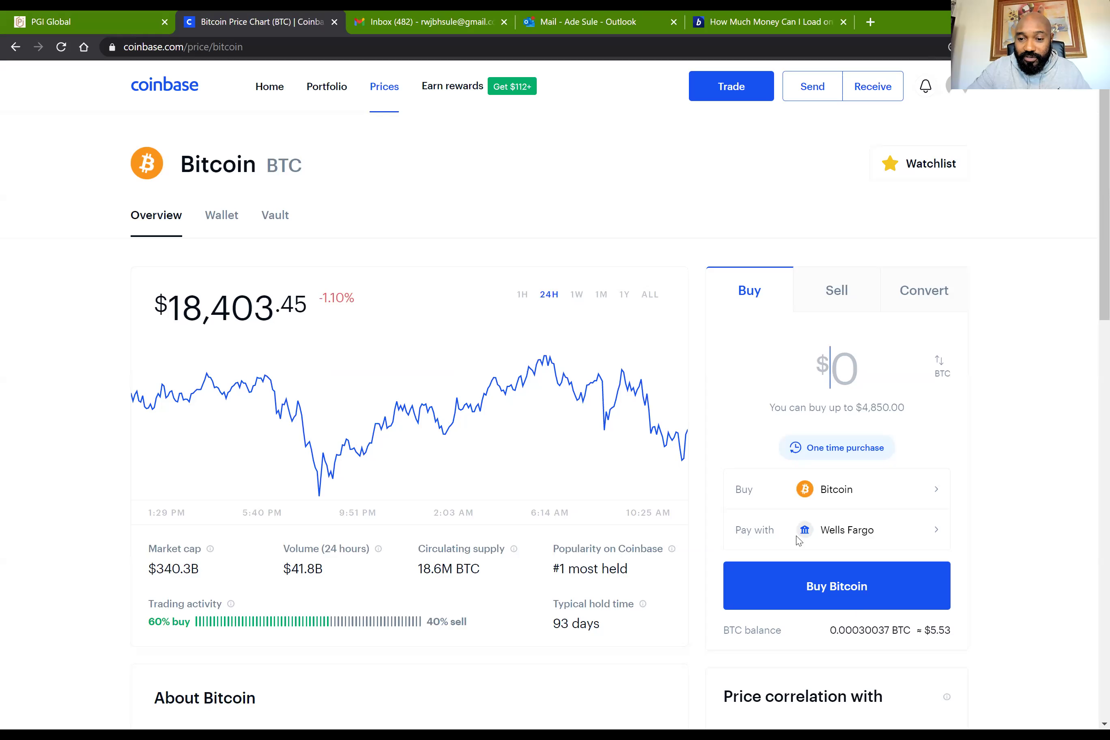
- Refresh the Bitcoin page, check the wallet, then return home to the $876.06 balance
{"action": "left_click", "coordinate": [62, 47]}
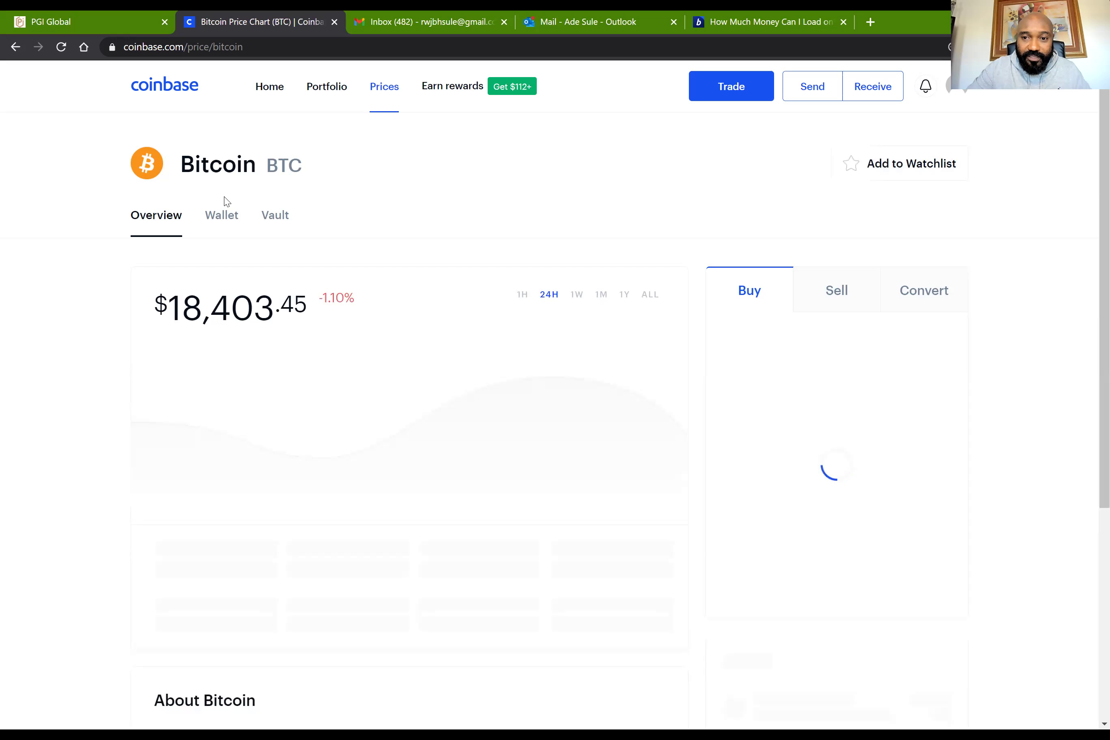
{"action": "left_click", "coordinate": [228, 222]}
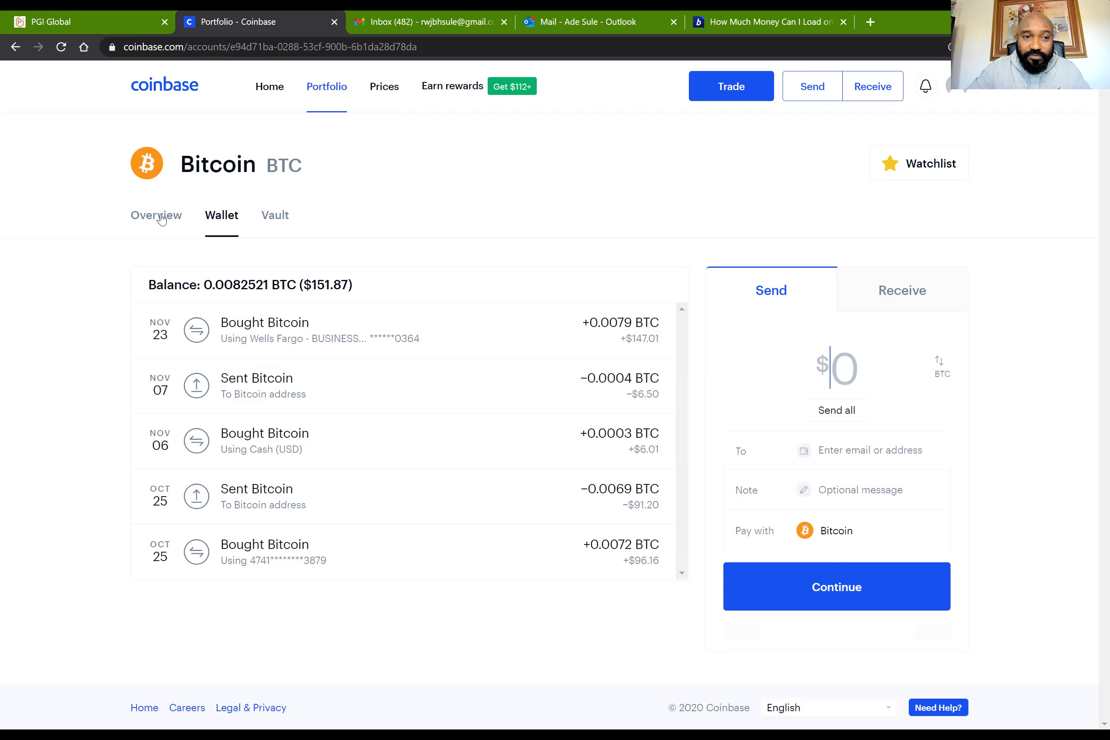
{"action": "left_click", "coordinate": [163, 95]}
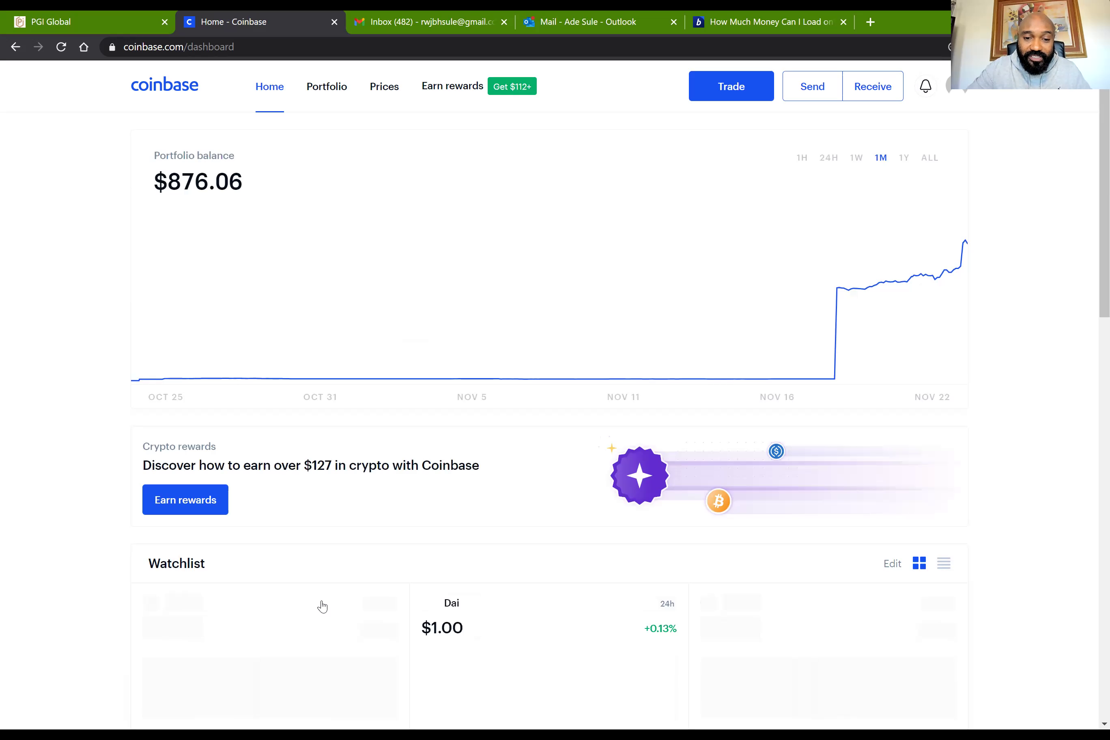
- Open Bitcoin from the watchlist, now showing 0.0082521 BTC worth about $151.71
{"action": "scroll", "coordinate": [334, 573], "scroll_direction": "down", "scroll_amount": 1}
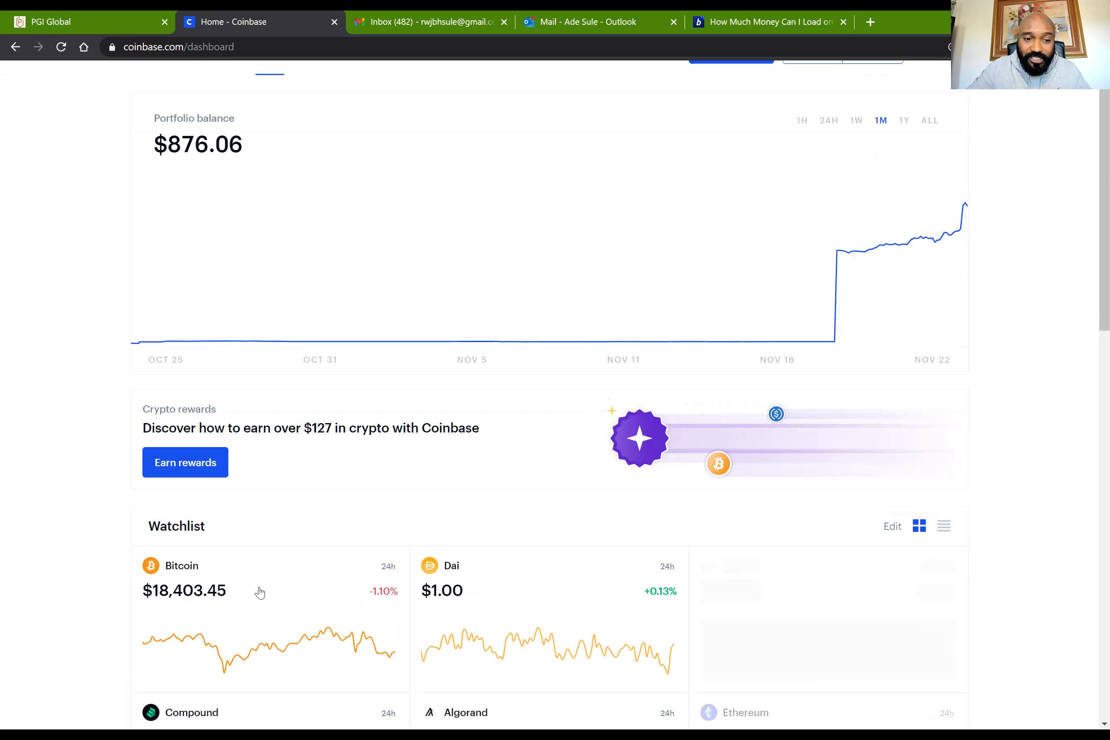
{"action": "scroll", "coordinate": [239, 521], "scroll_direction": "down", "scroll_amount": 2}
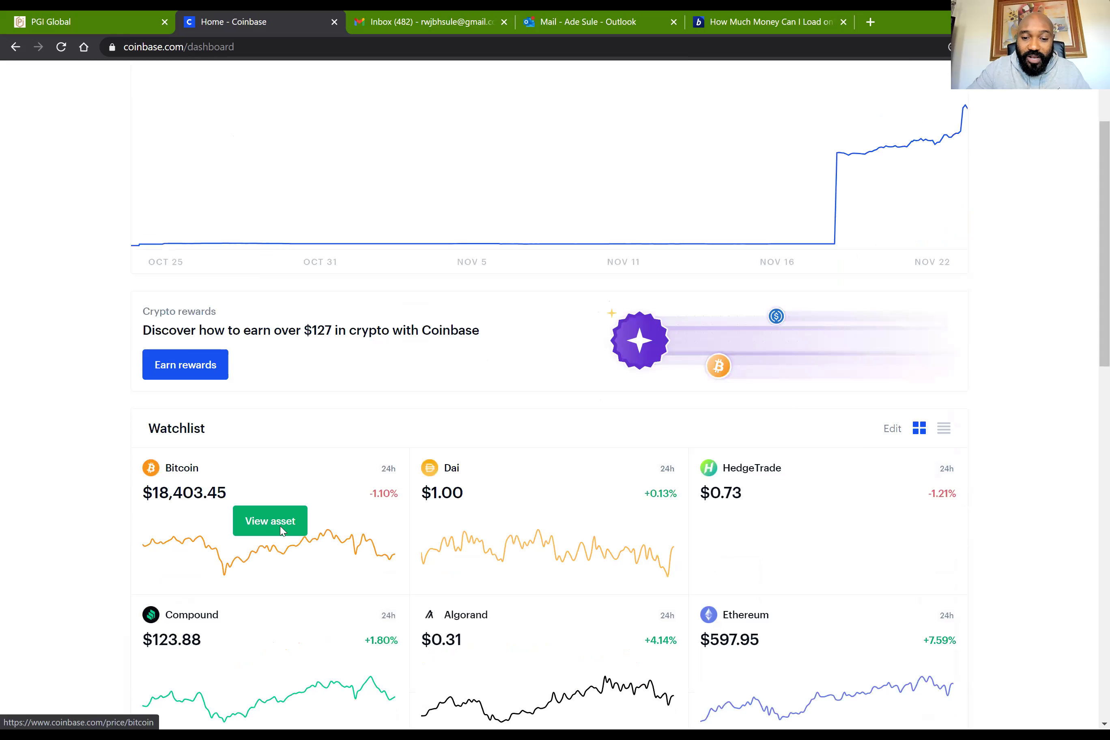
{"action": "left_click", "coordinate": [281, 531]}
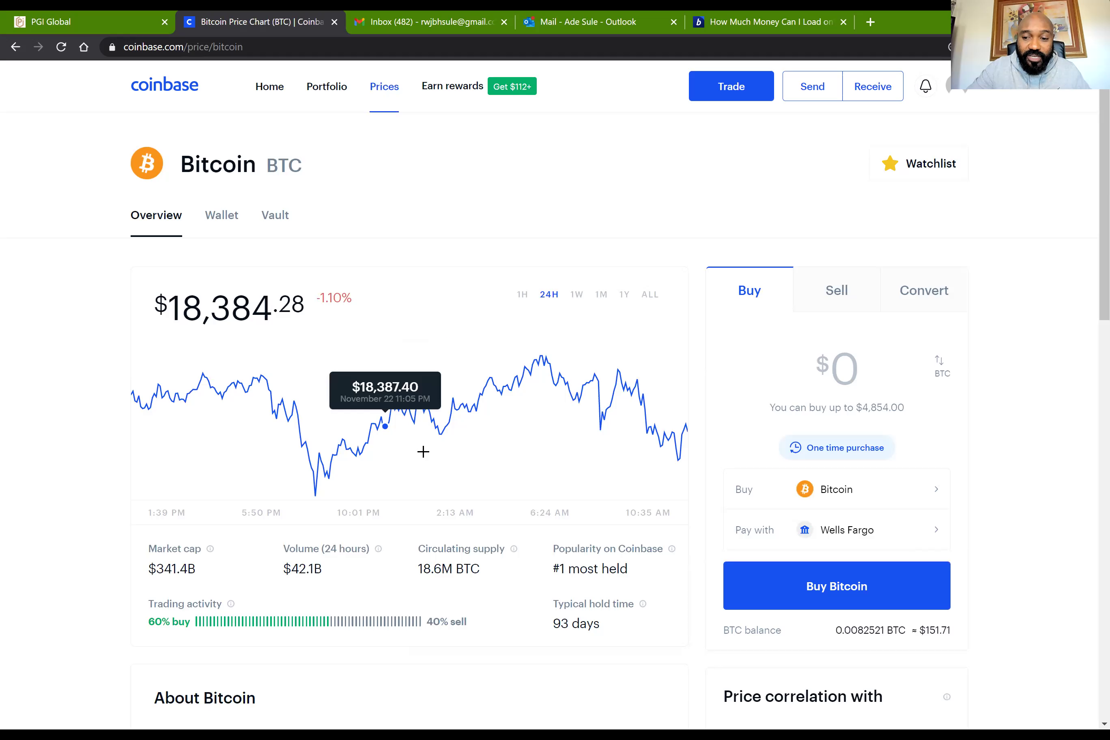
{"action": "left_click", "coordinate": [821, 292]}
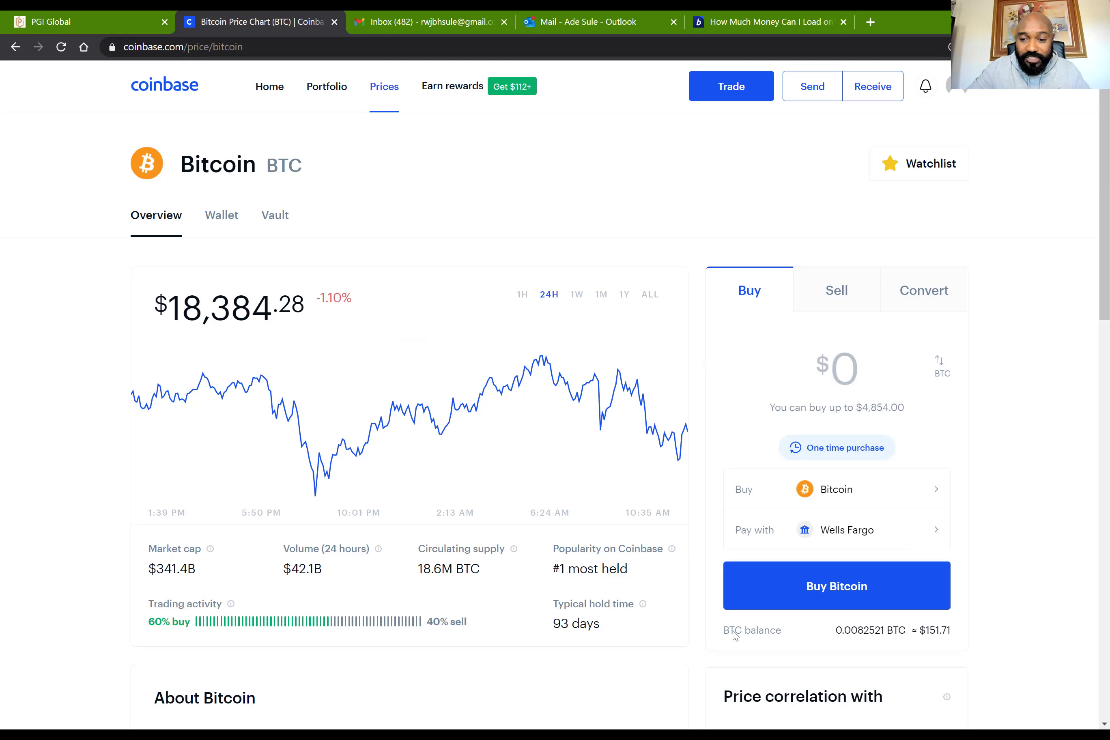
{"action": "left_click", "coordinate": [941, 633]}
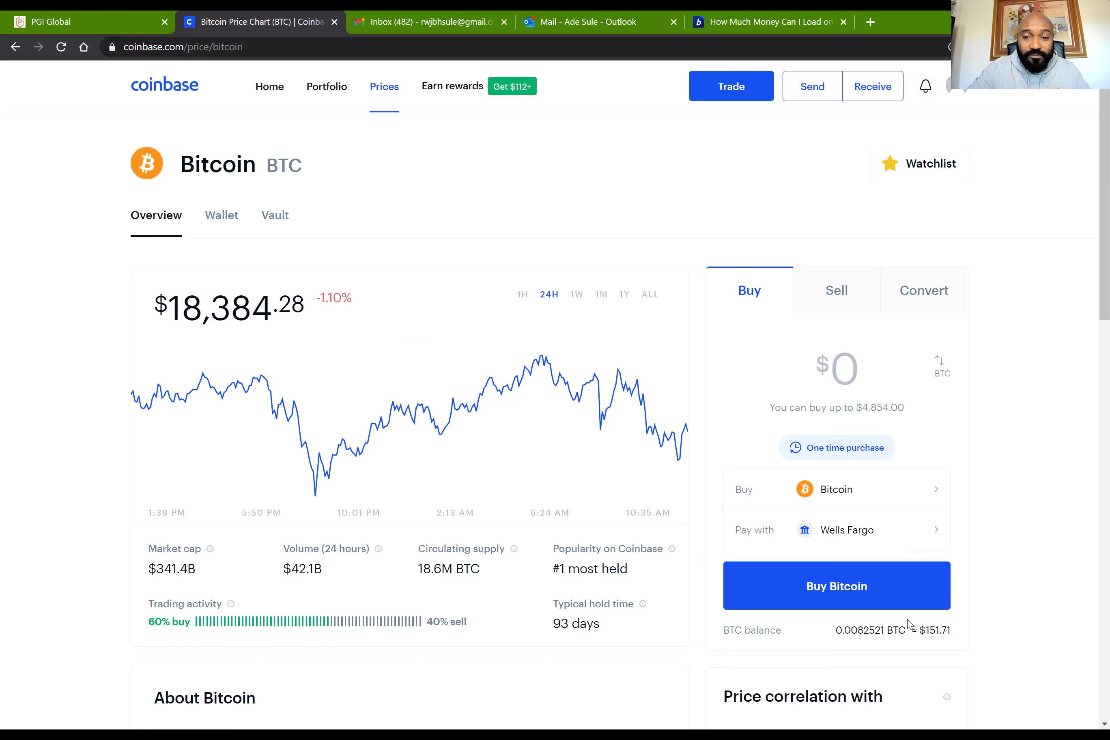
- Show the Bitcoin wallet history and review the Nov 23 +0.0079 BTC ($147.01) purchase
{"action": "left_click", "coordinate": [221, 220]}
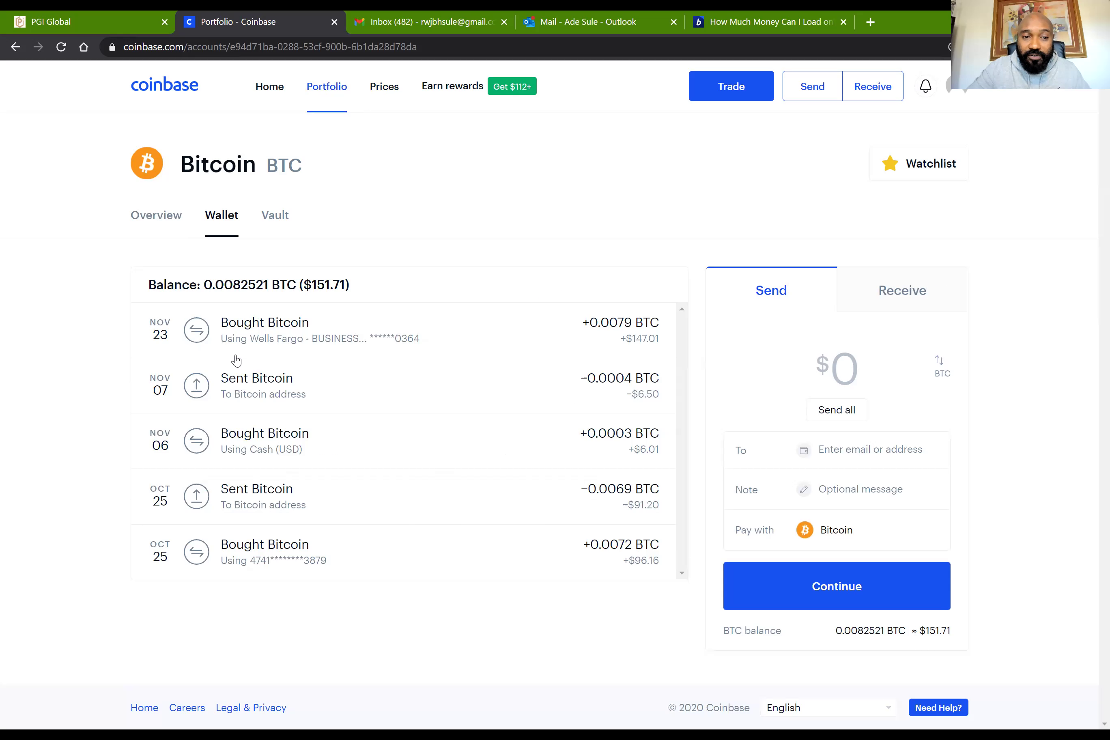
{"action": "left_click", "coordinate": [218, 327]}
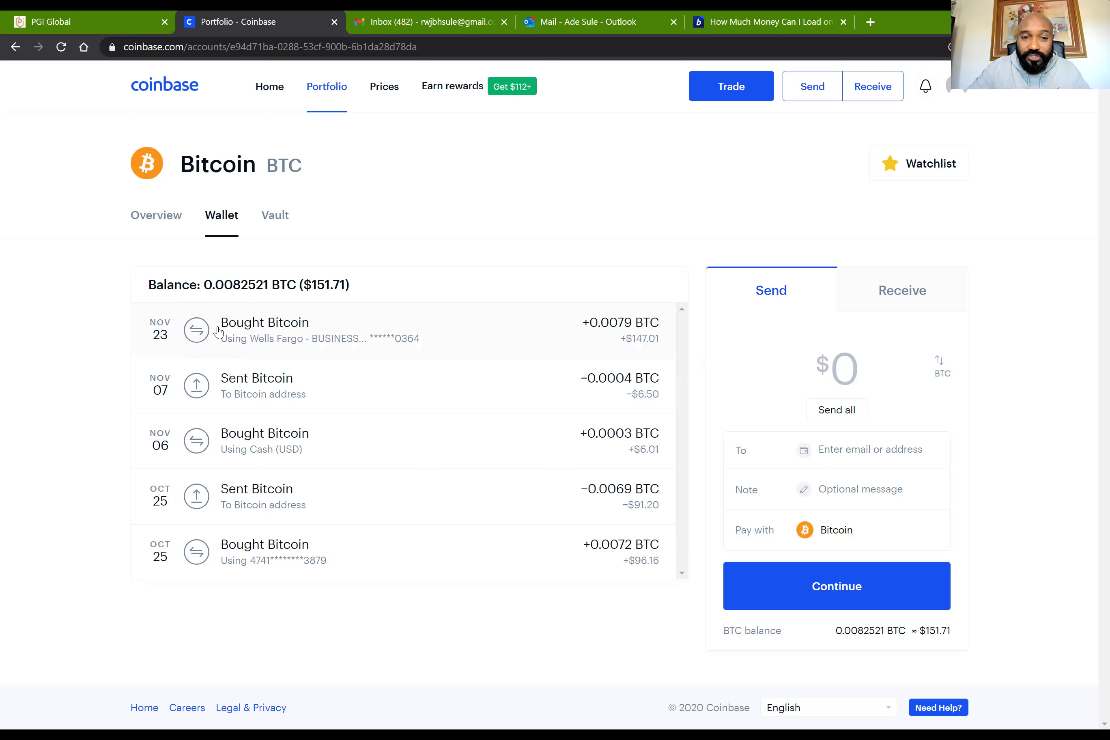
{"action": "left_click", "coordinate": [218, 330]}
{"action": "left_click", "coordinate": [219, 330]}
{"action": "left_click", "coordinate": [615, 339]}
{"action": "left_click", "coordinate": [616, 336]}
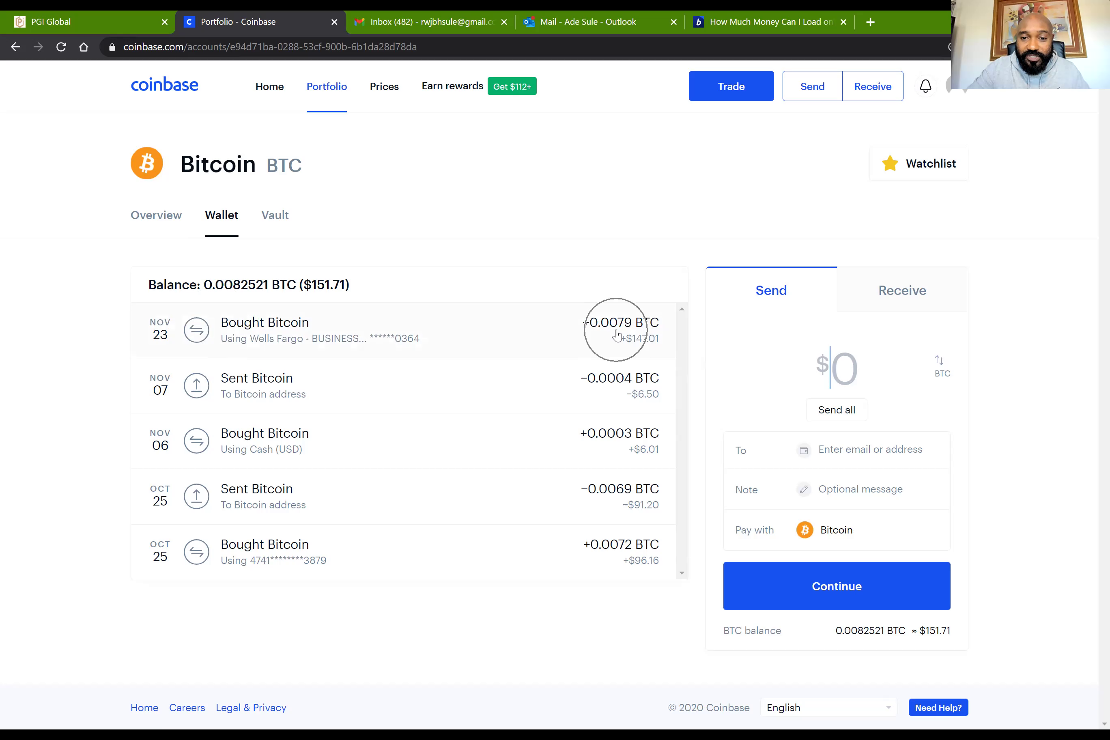
{"action": "left_click", "coordinate": [633, 345]}
{"action": "left_click", "coordinate": [633, 345]}
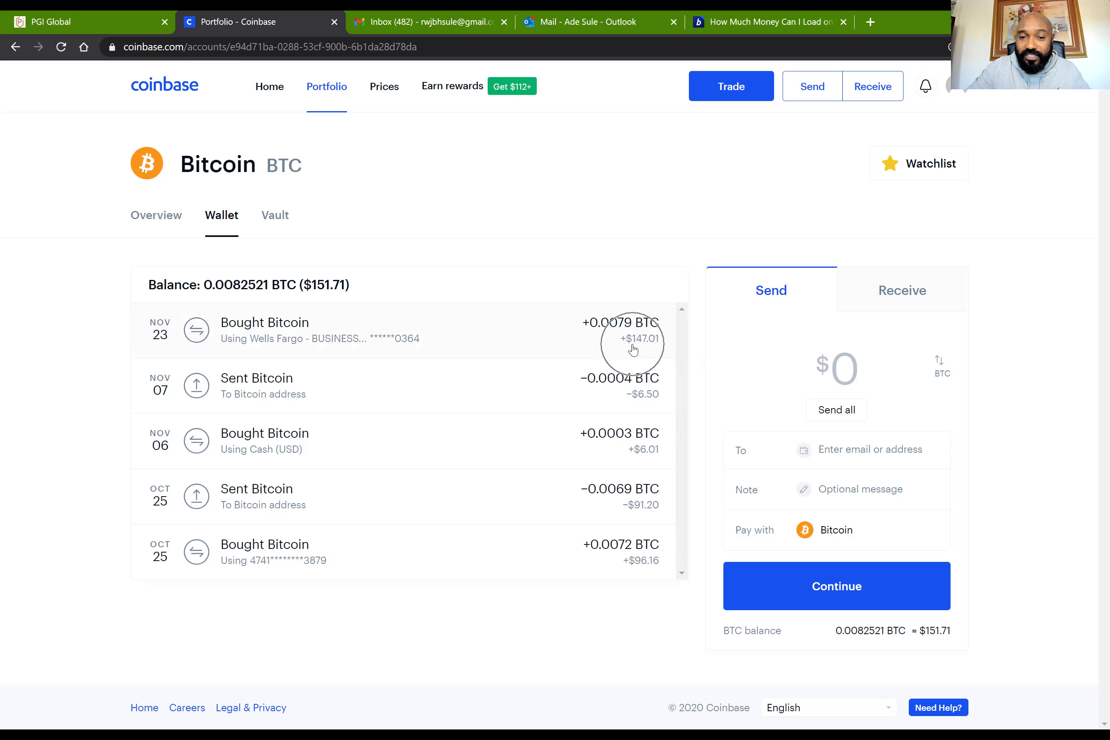
{"action": "left_click", "coordinate": [633, 345]}
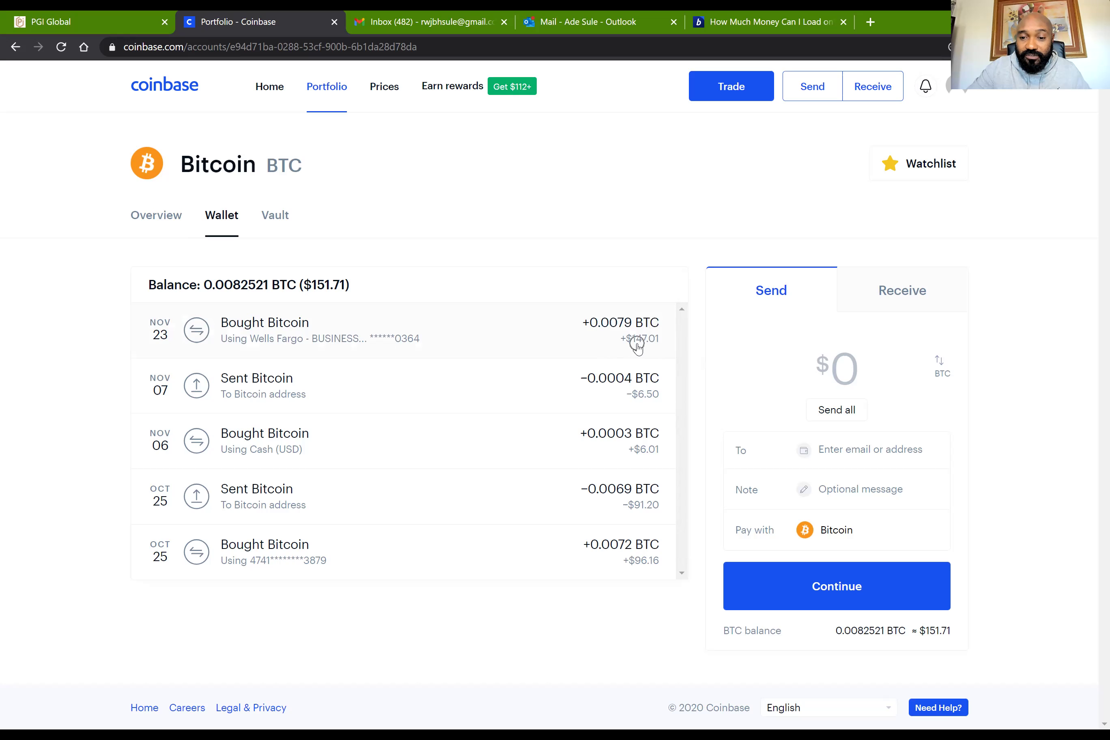
{"action": "left_click", "coordinate": [635, 344]}
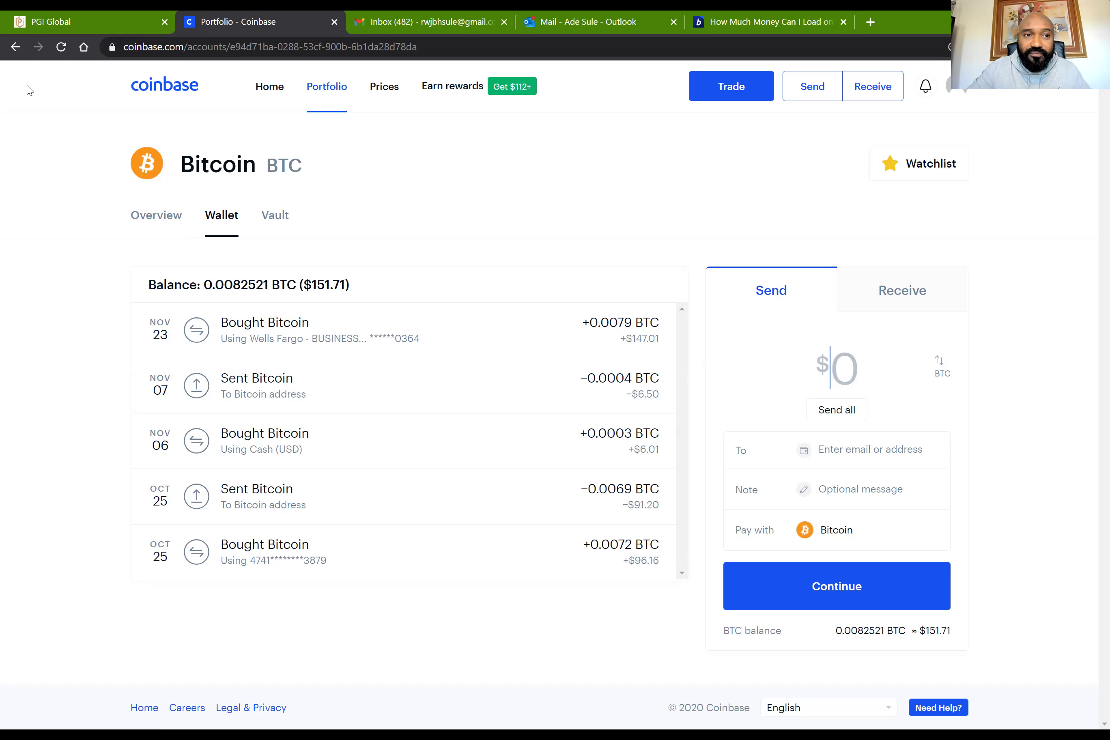
- Back in PGI Global, pick the Silver $100 package (plus 19 software fee)
{"action": "left_click", "coordinate": [81, 25]}
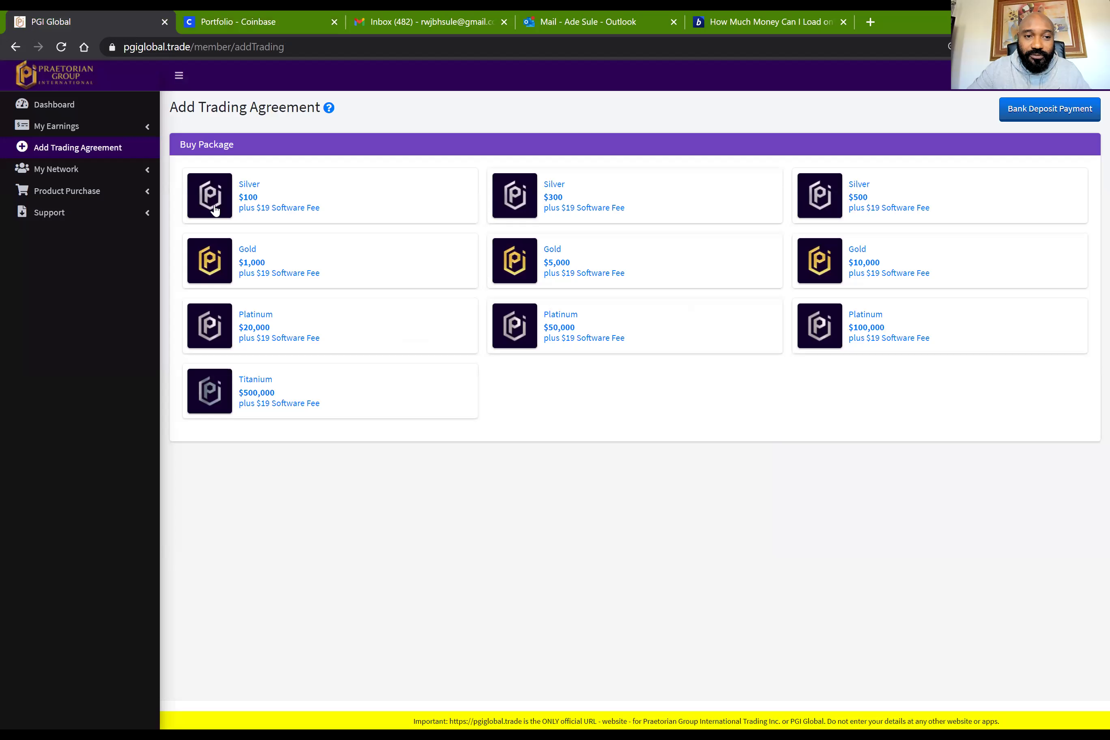
{"action": "left_click", "coordinate": [267, 204]}
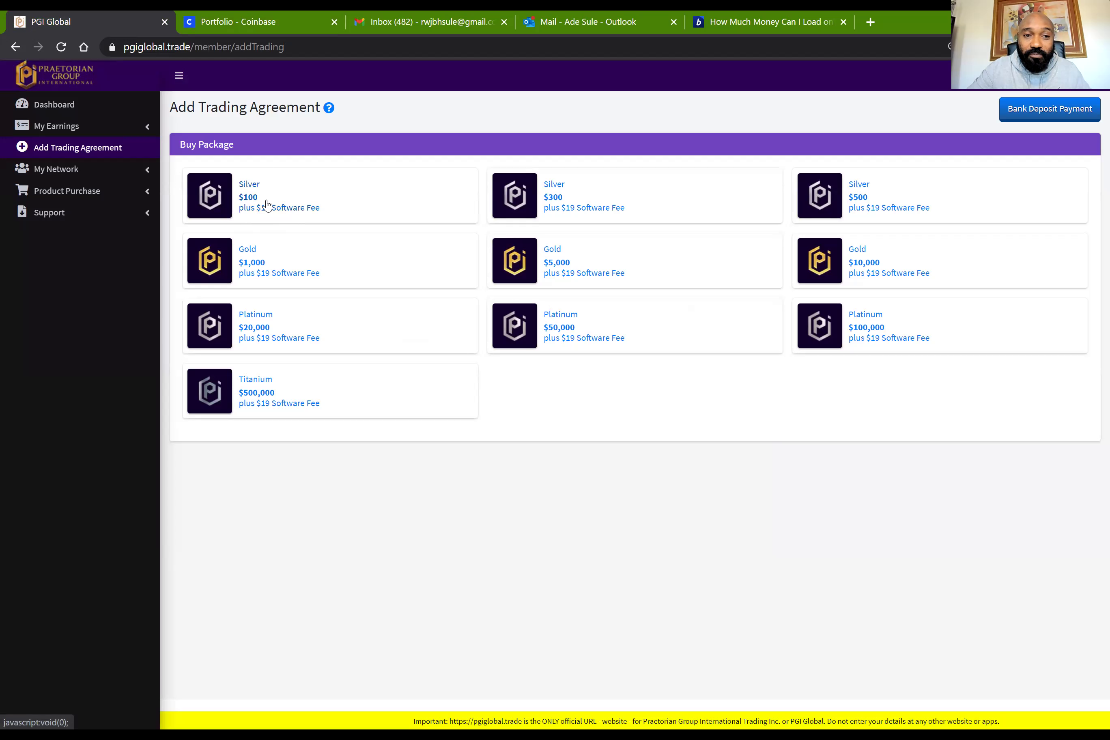
{"action": "left_click", "coordinate": [267, 204]}
{"action": "left_click", "coordinate": [268, 204]}
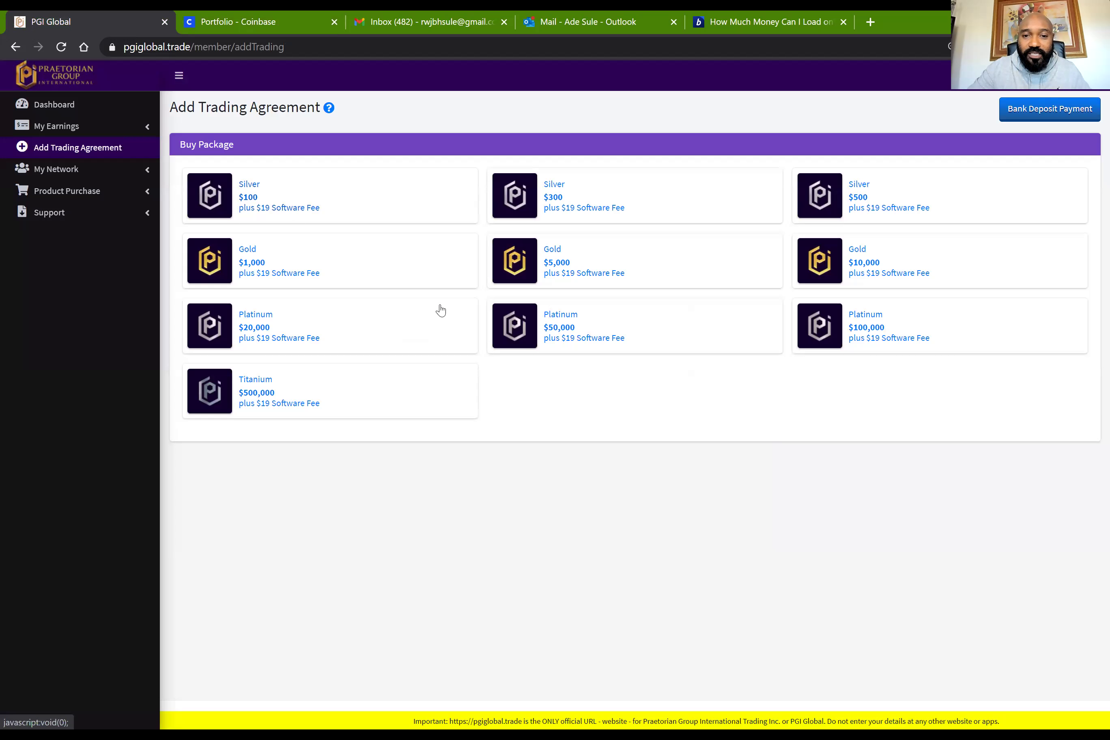
{"action": "left_click", "coordinate": [565, 271]}
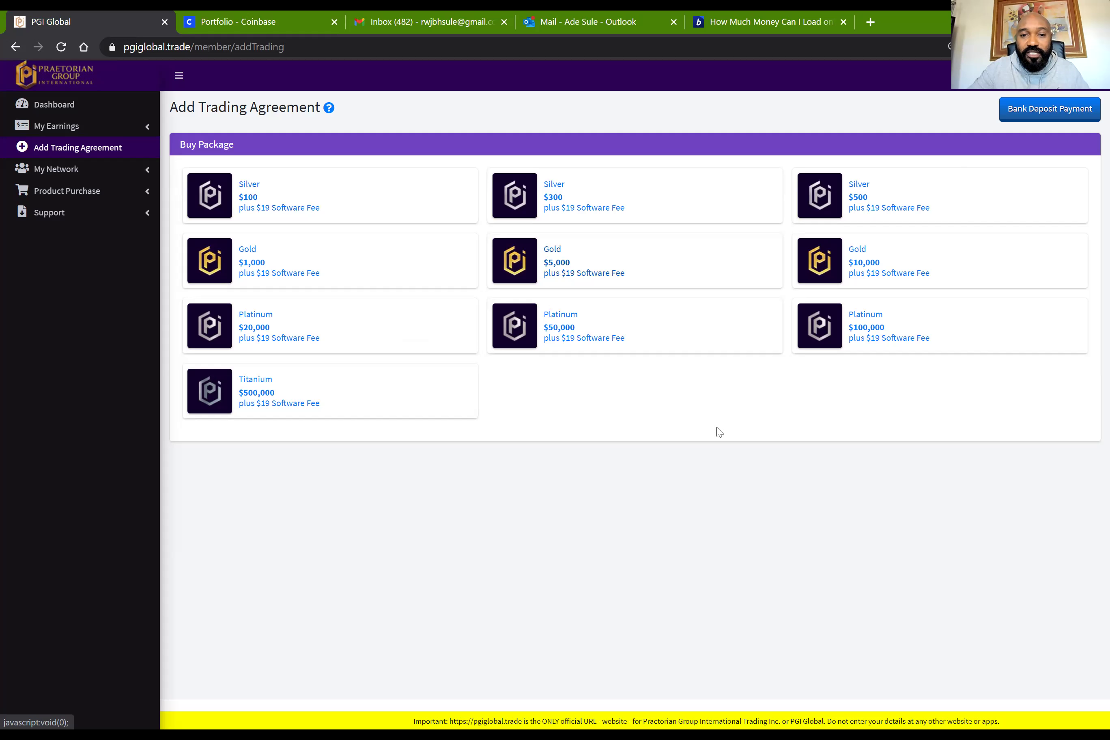
{"action": "left_click", "coordinate": [257, 22]}
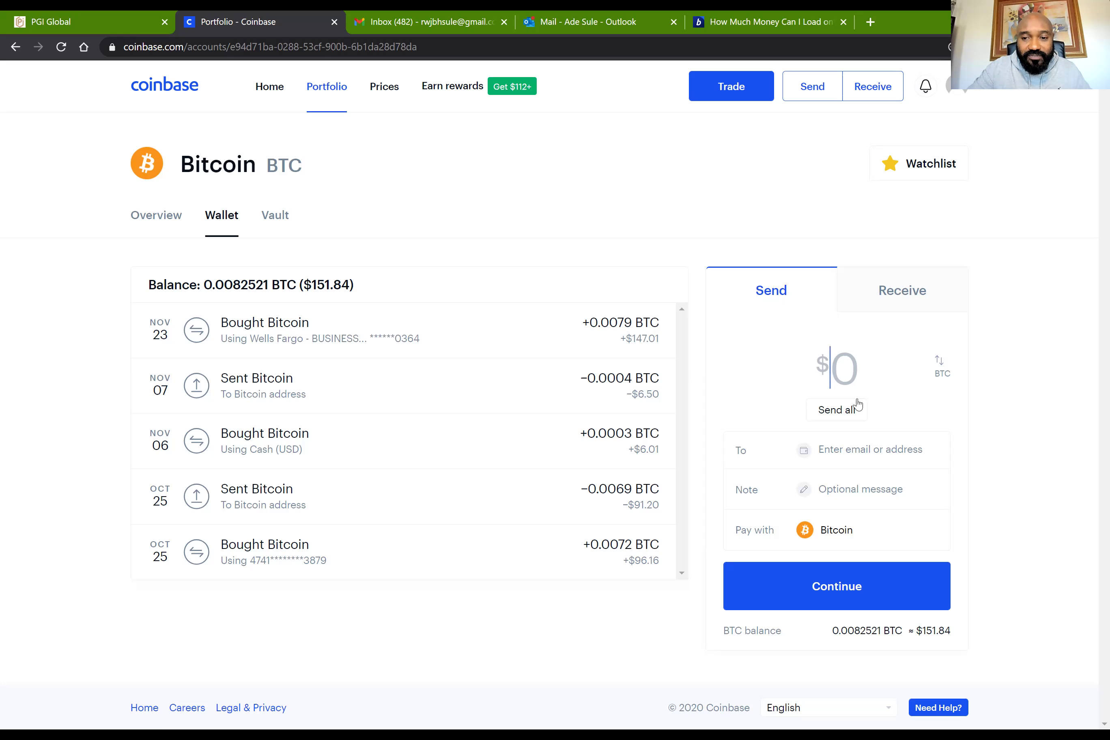
{"action": "left_click", "coordinate": [70, 23]}
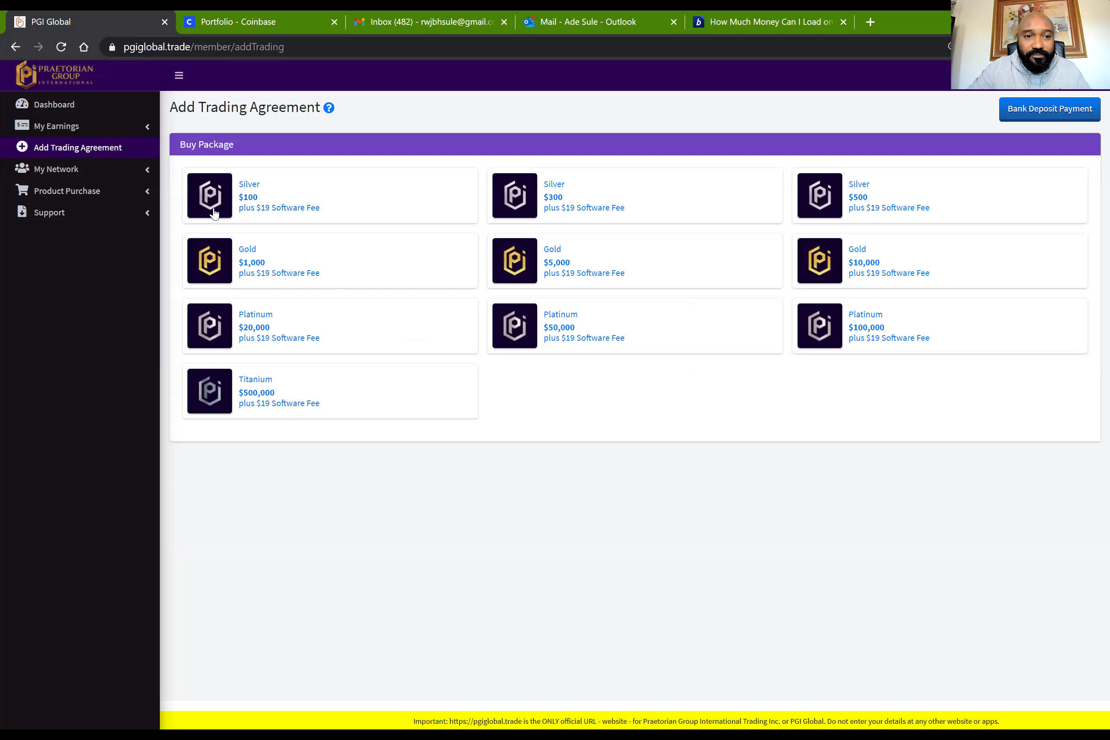
{"action": "left_click", "coordinate": [252, 206]}
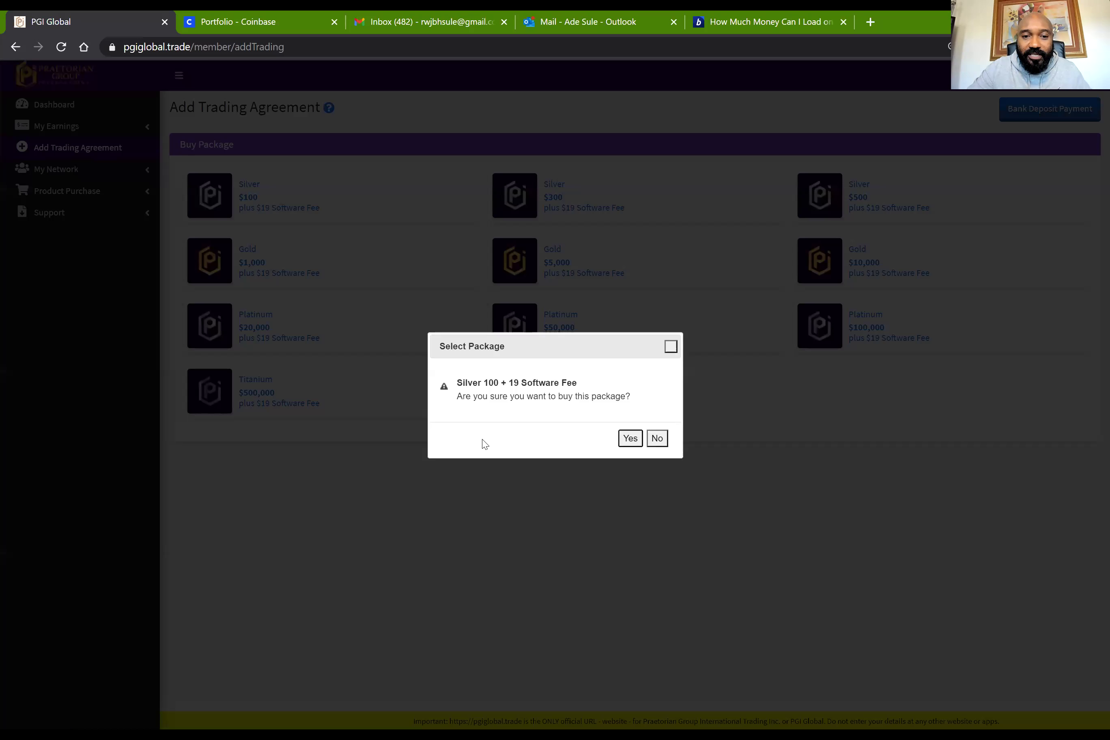
- Confirm the Silver $100 + $19 package purchase to reach its 0.00646749 BTC payment page
{"action": "left_click", "coordinate": [547, 353]}
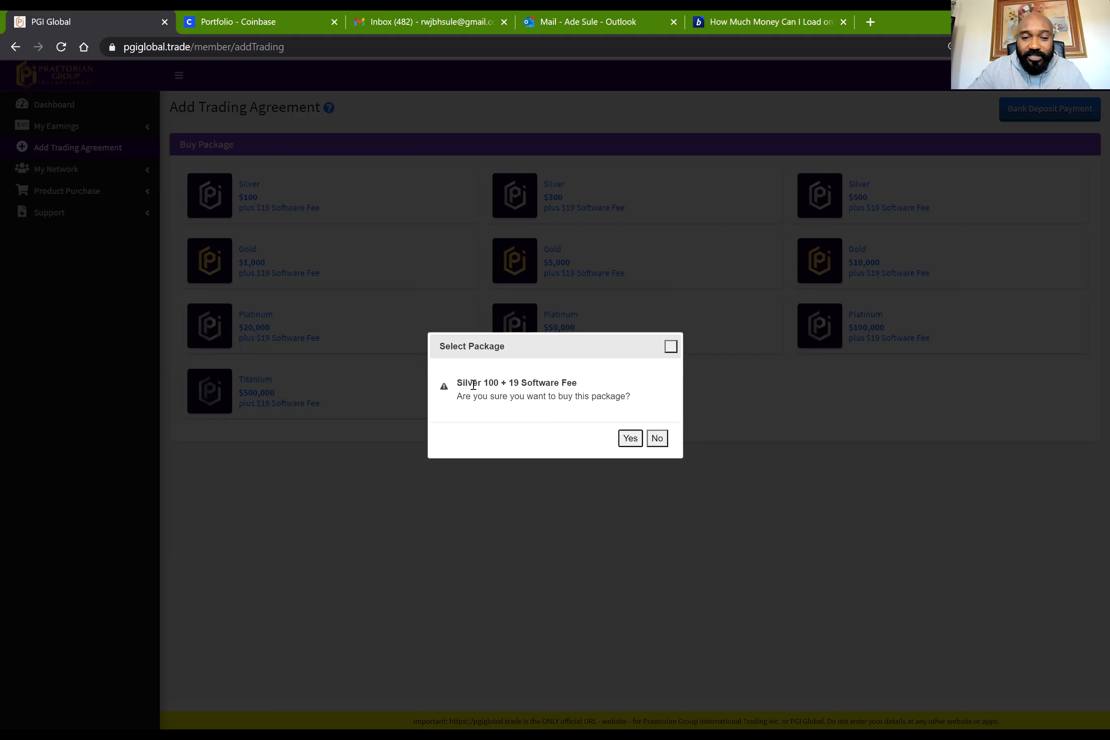
{"action": "left_click", "coordinate": [515, 384]}
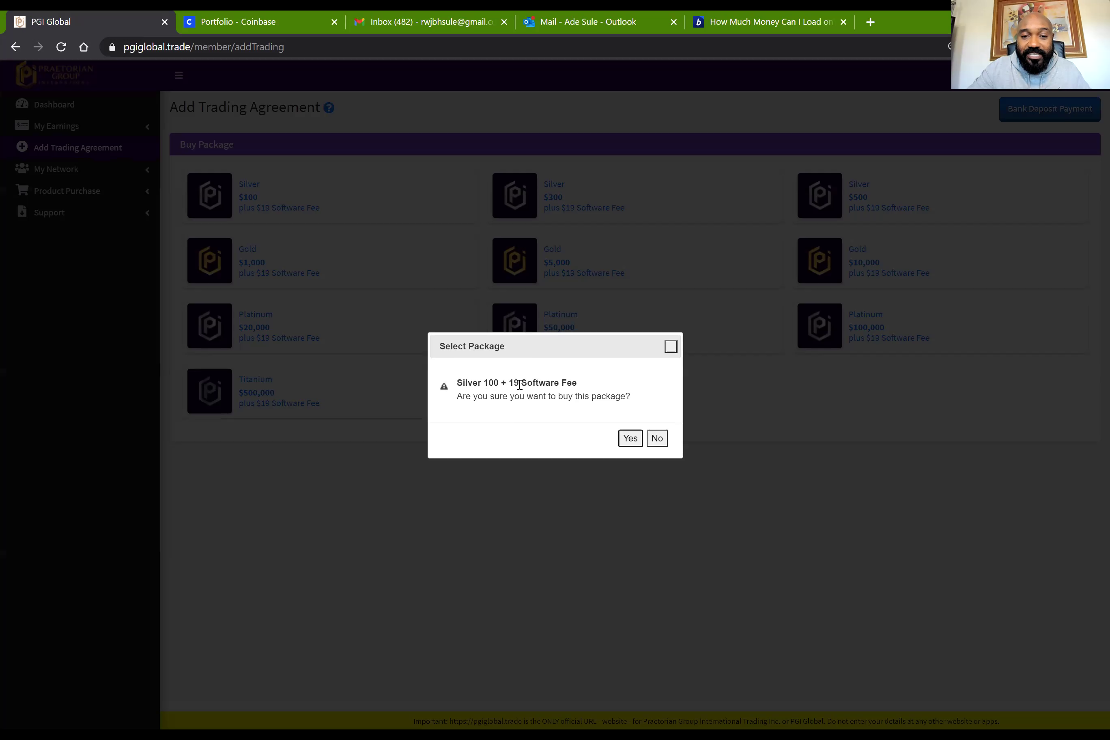
{"action": "left_click", "coordinate": [519, 385]}
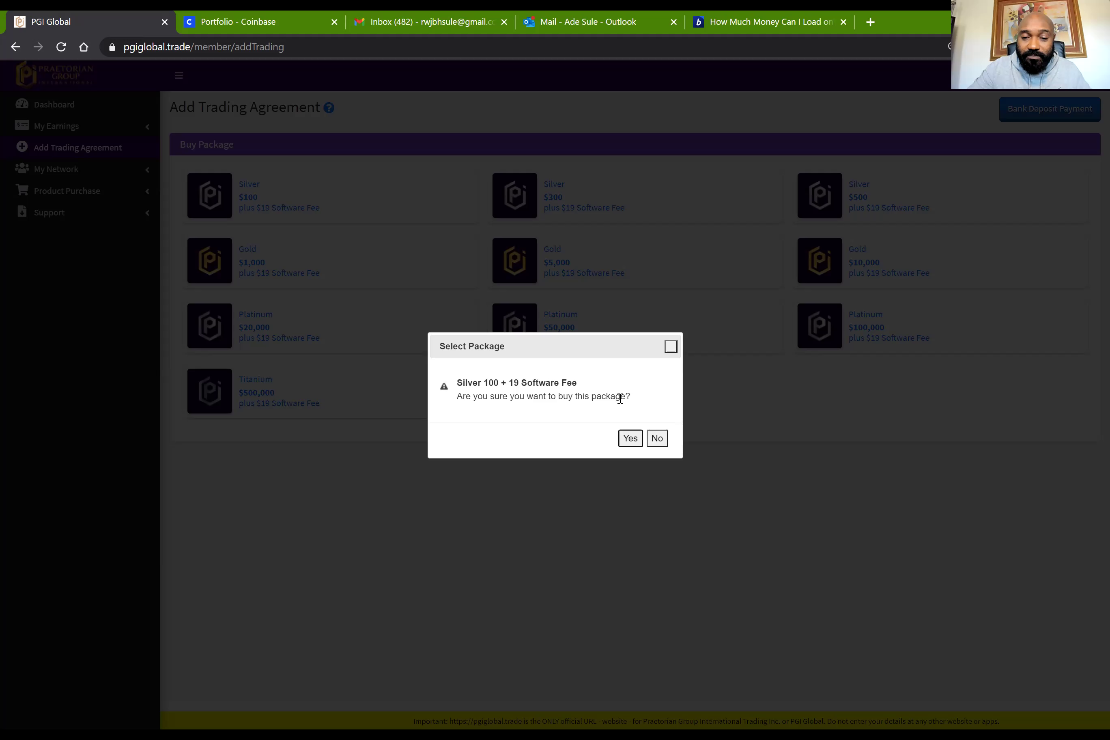
{"action": "left_click", "coordinate": [624, 442]}
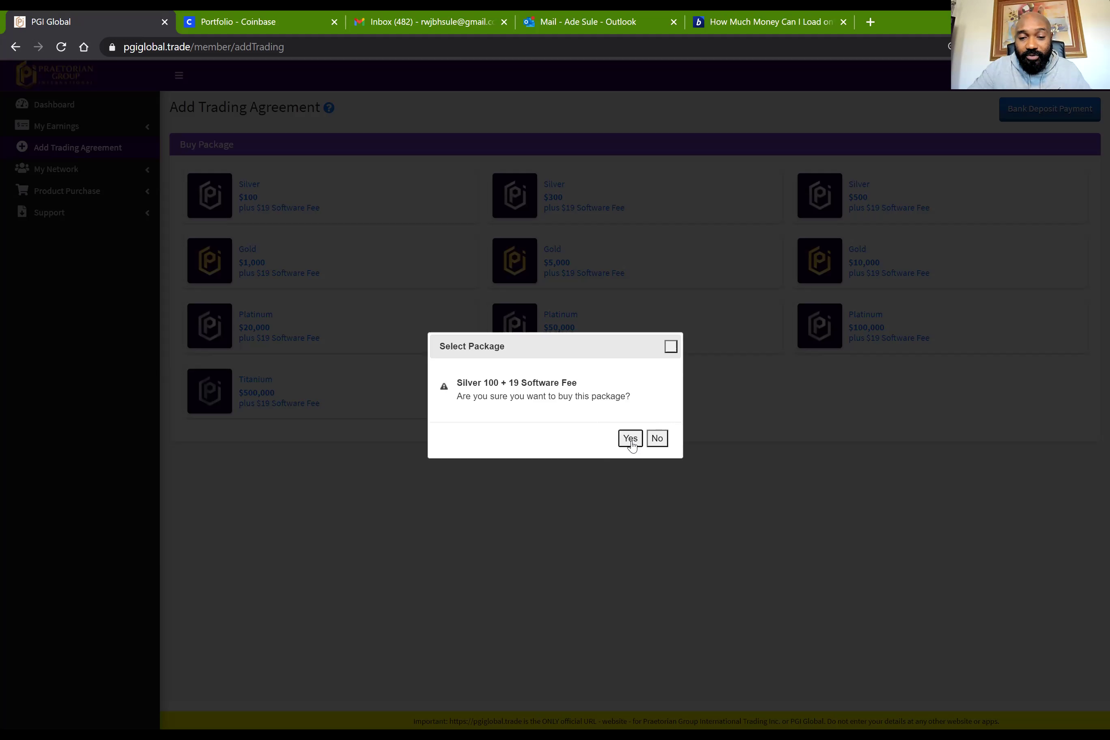
{"action": "left_click", "coordinate": [631, 438]}
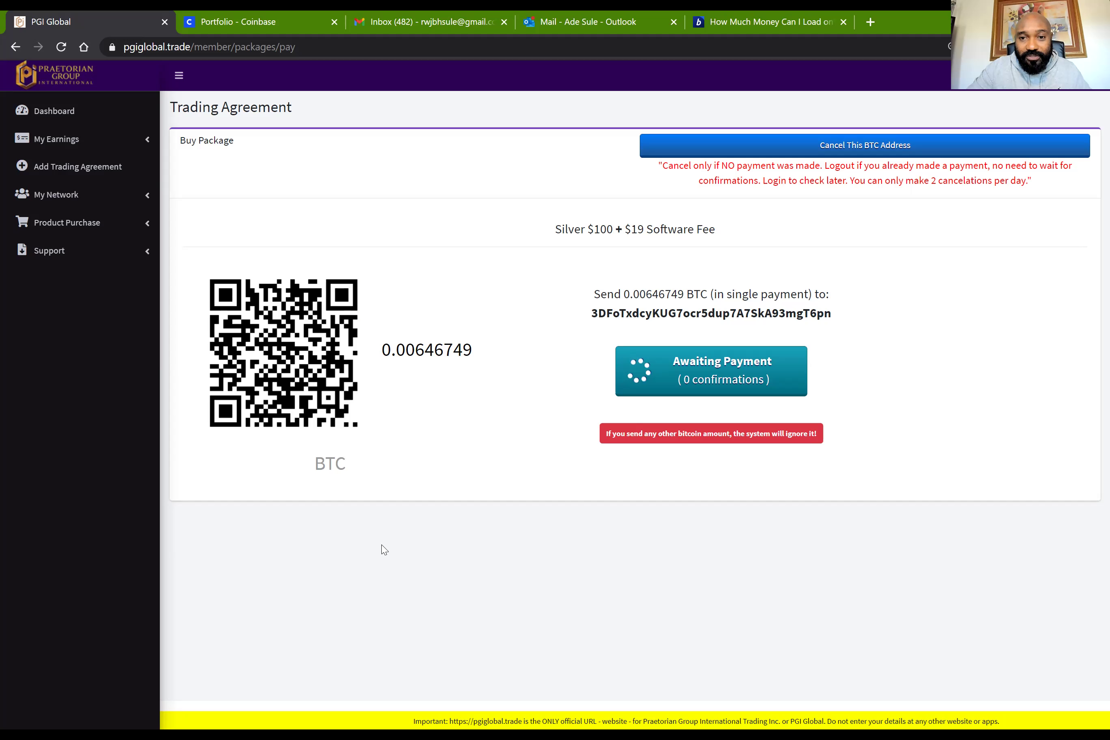
- Highlight the 0.00646749 amount in the Send … BTC instruction line, ready to copy
{"action": "left_click", "coordinate": [410, 355]}
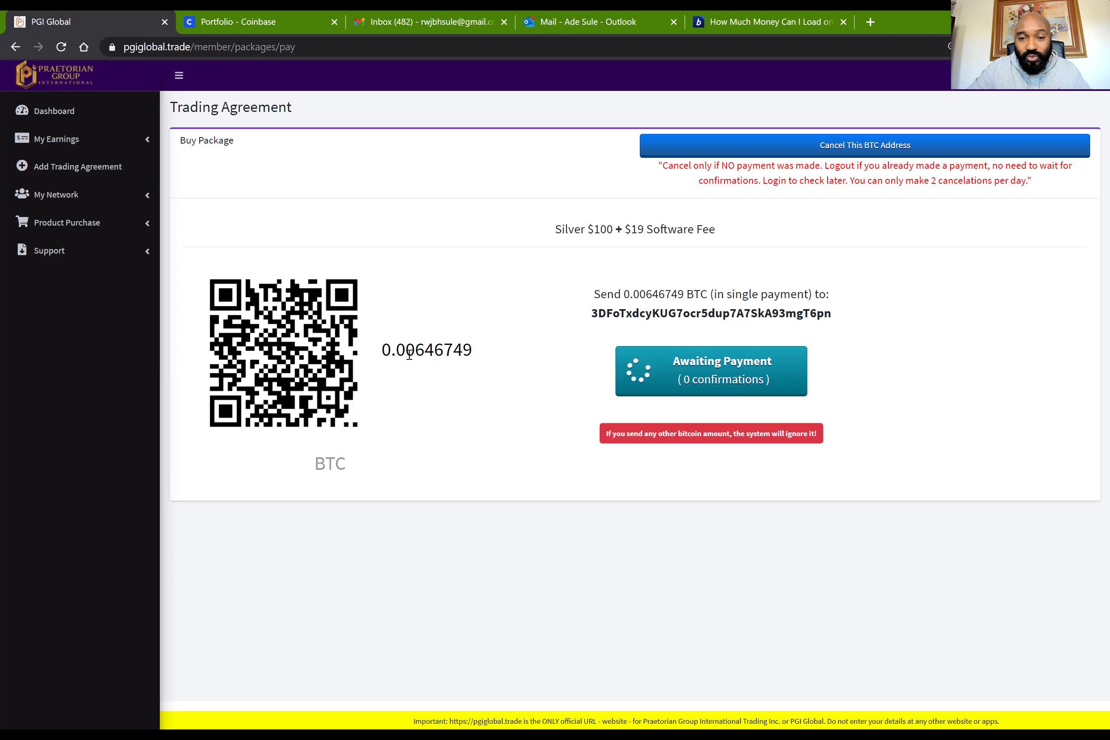
{"action": "left_click", "coordinate": [409, 355]}
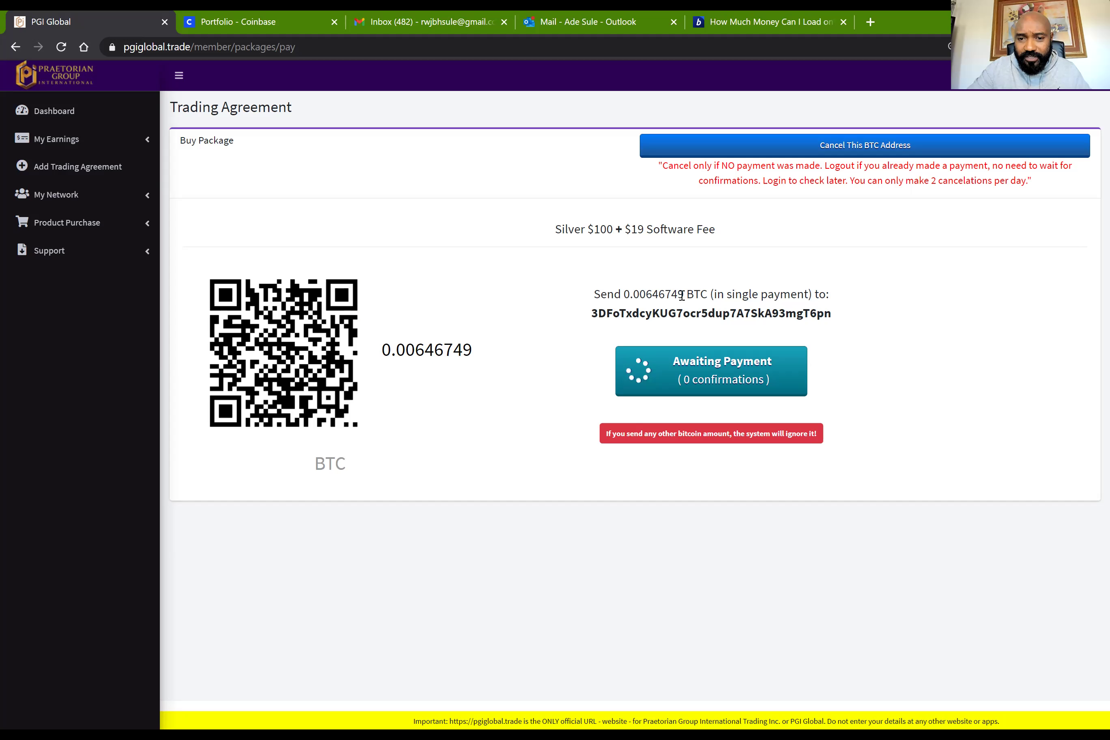
{"action": "double_click", "coordinate": [621, 295]}
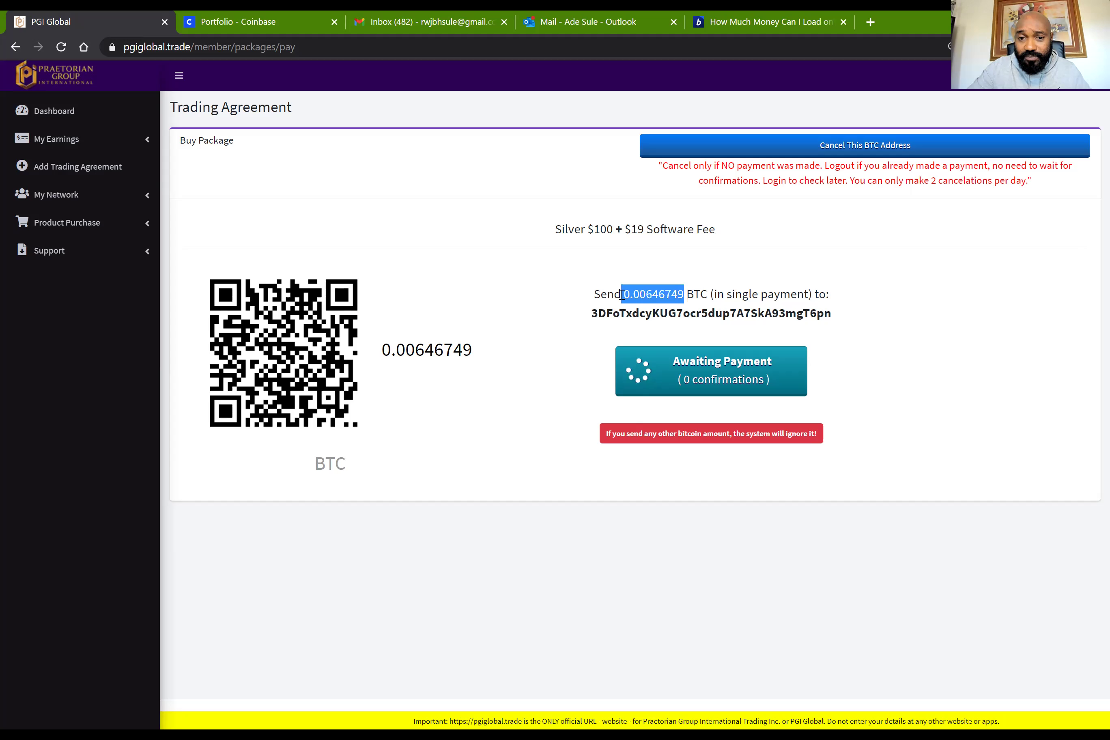
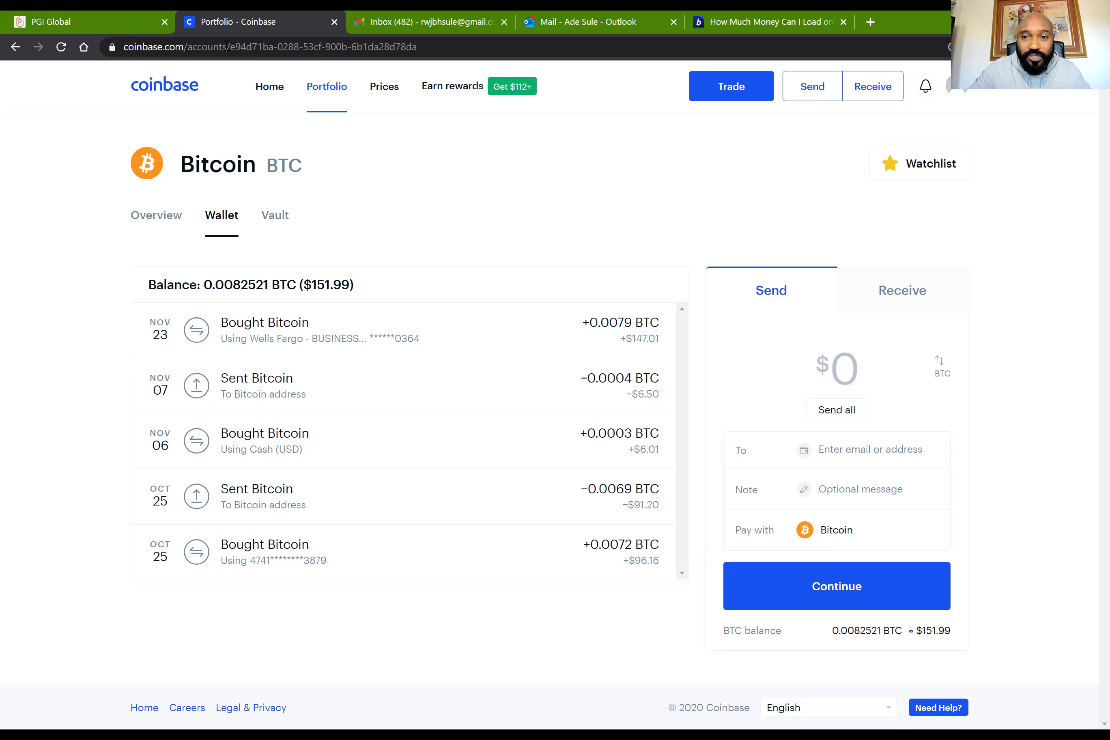
- Start a Coinbase send and choose the Bitcoin account, not Ethereum, as the paying account
{"action": "left_click", "coordinate": [810, 93]}
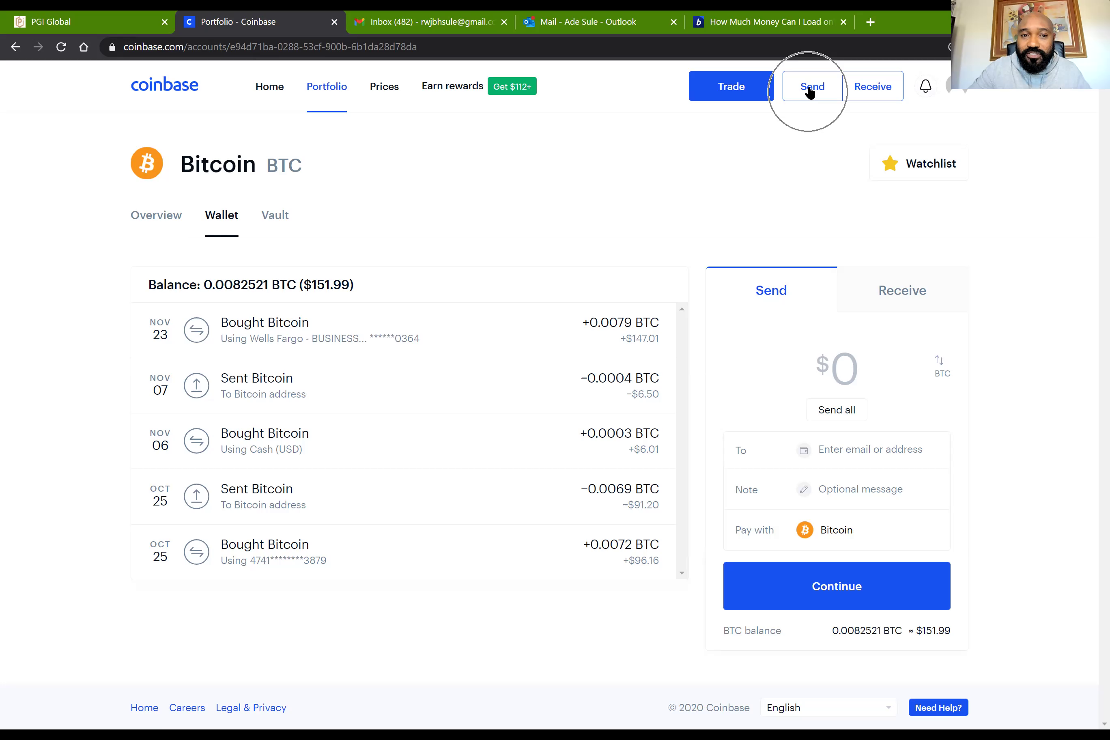
{"action": "left_click", "coordinate": [809, 93]}
{"action": "left_click", "coordinate": [809, 92]}
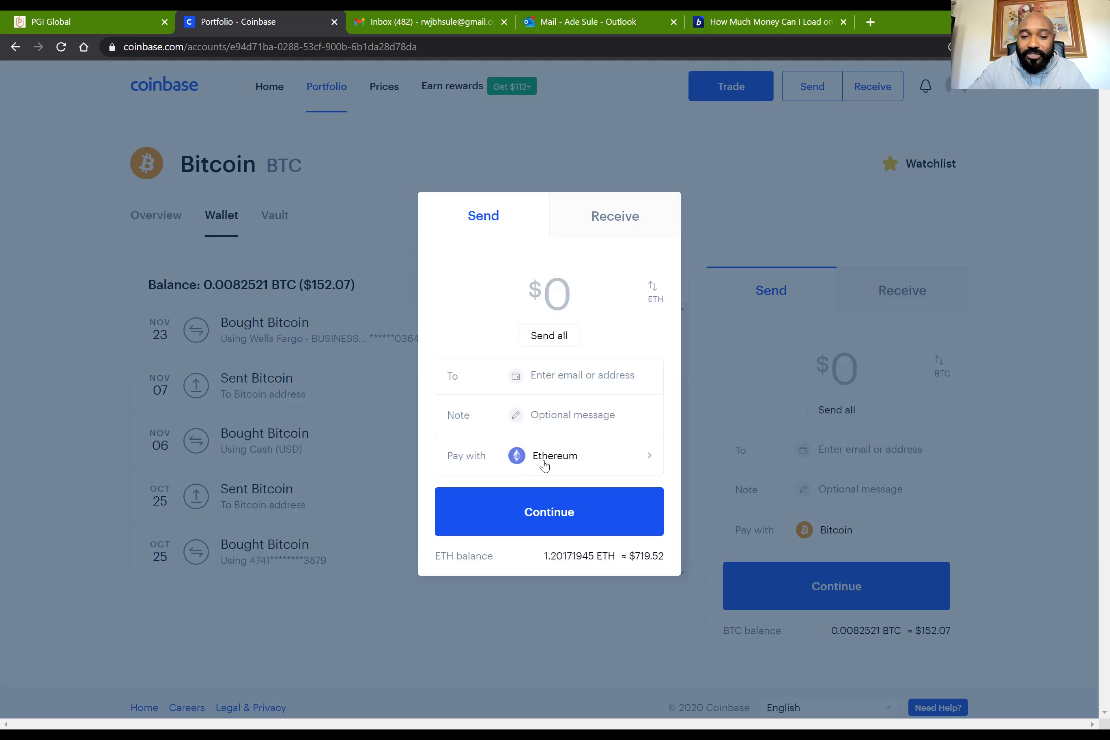
{"action": "left_click", "coordinate": [614, 459]}
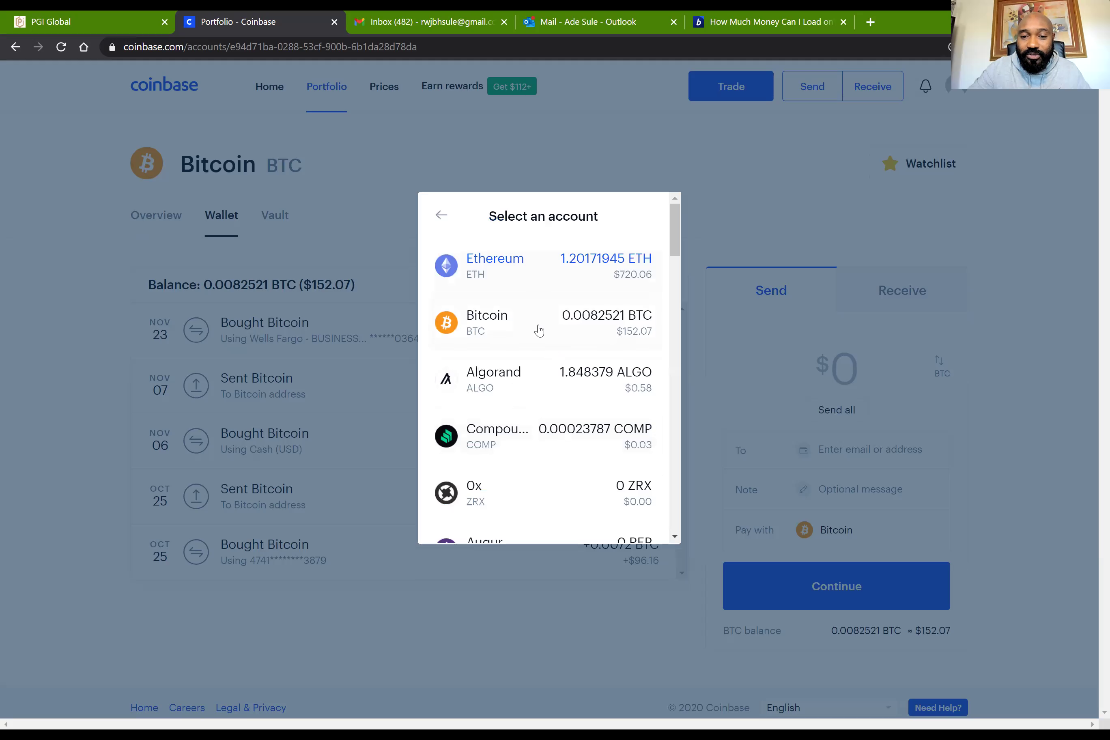
{"action": "left_click", "coordinate": [539, 329]}
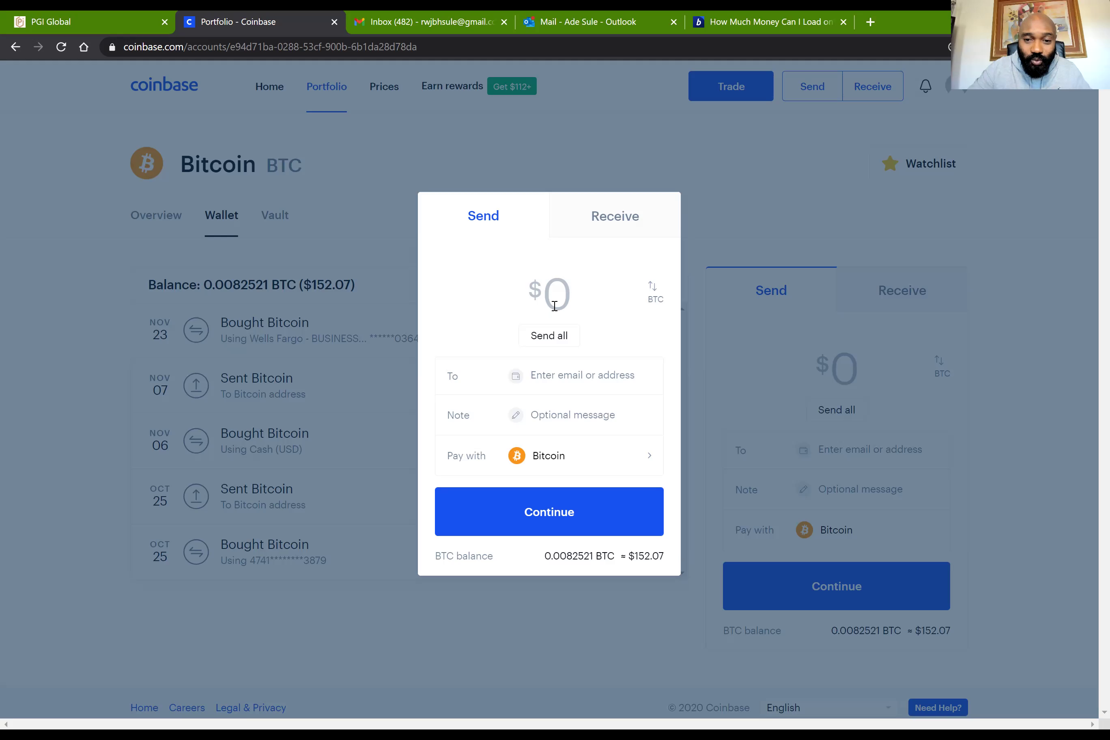
- Switch the send amount from dollars to BTC so it reads 0 BTC
{"action": "left_click", "coordinate": [555, 306]}
{"action": "left_click", "coordinate": [554, 306]}
{"action": "left_click", "coordinate": [555, 305]}
{"action": "left_click", "coordinate": [654, 291]}
{"action": "left_click", "coordinate": [655, 295]}
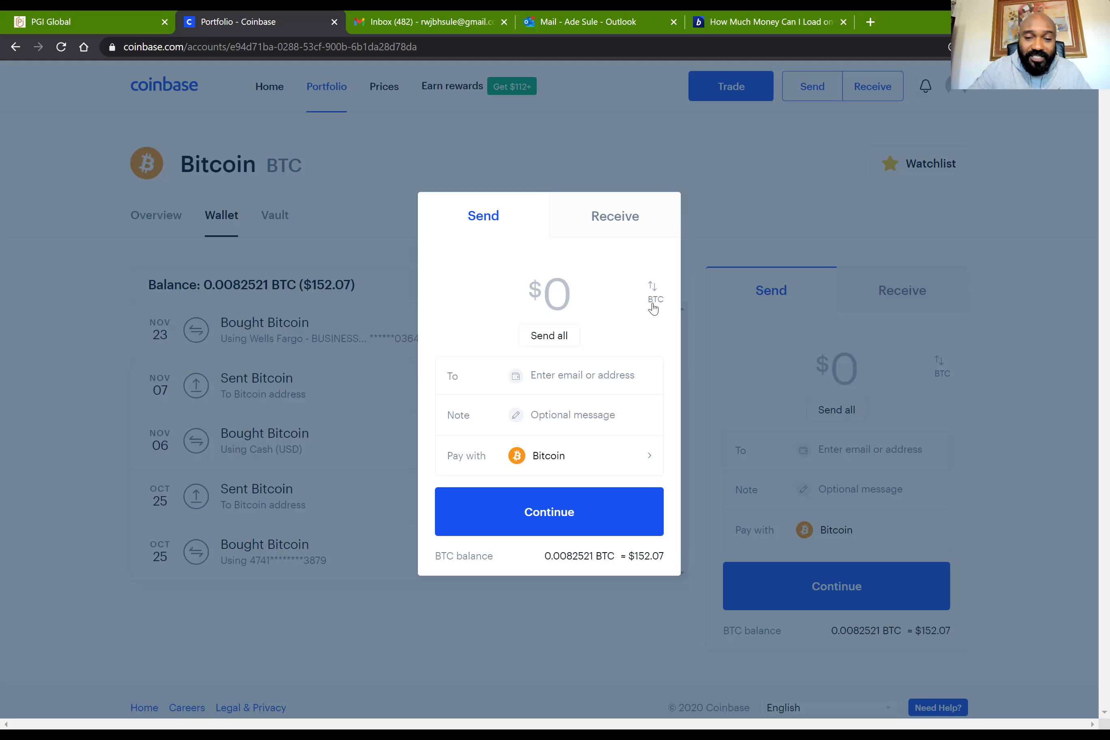
{"action": "left_click", "coordinate": [544, 298]}
{"action": "left_click", "coordinate": [544, 298]}
{"action": "left_click", "coordinate": [544, 298]}
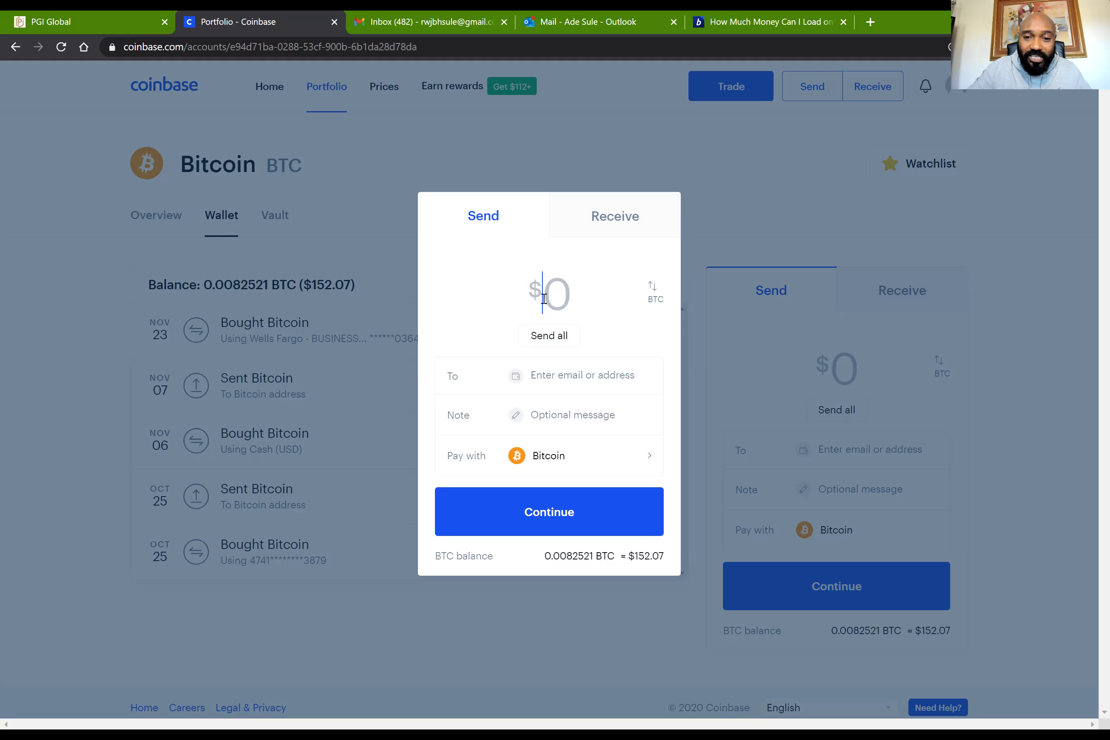
{"action": "left_click", "coordinate": [654, 293]}
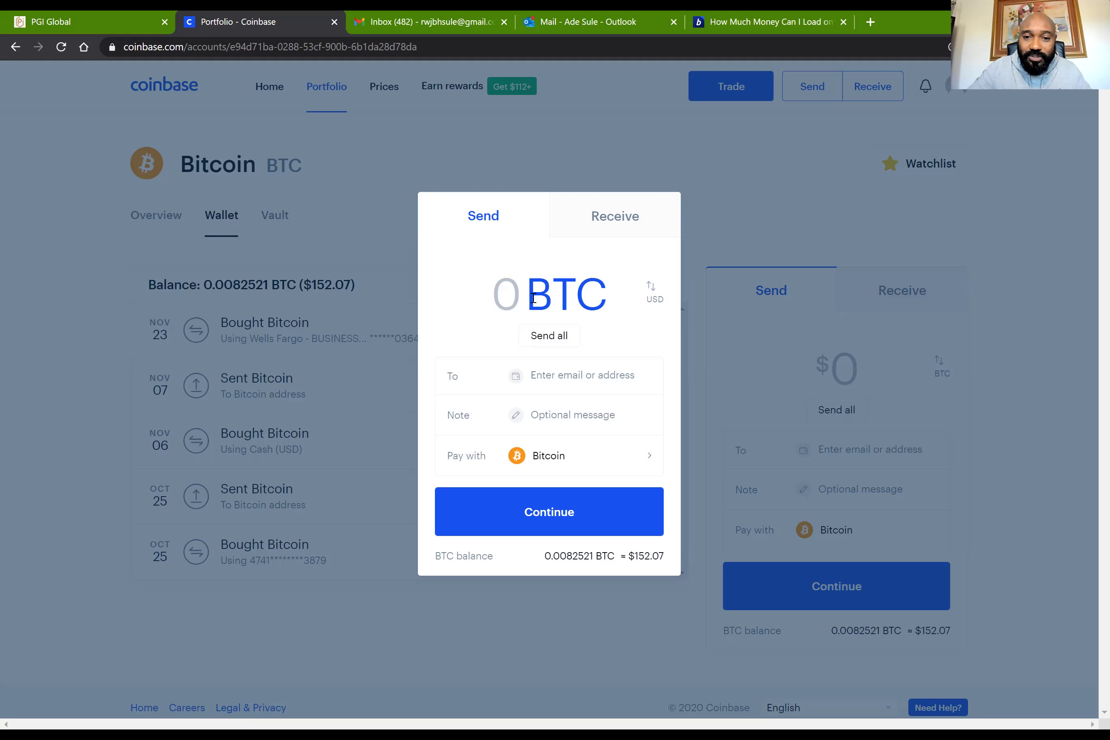
{"action": "left_click", "coordinate": [100, 23]}
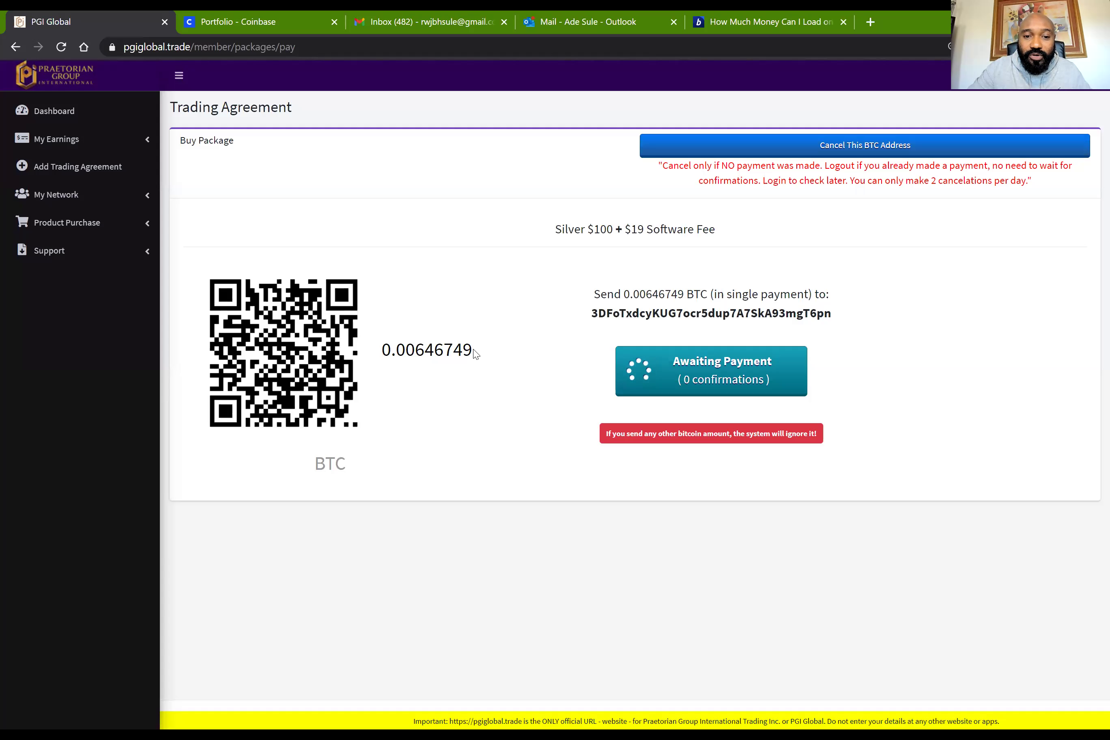
- Copy the 0.00646749 BTC amount from PGI Global's Send line and return to Coinbase
{"action": "left_click_drag", "start_coordinate": [463, 348], "coordinate": [375, 351]}
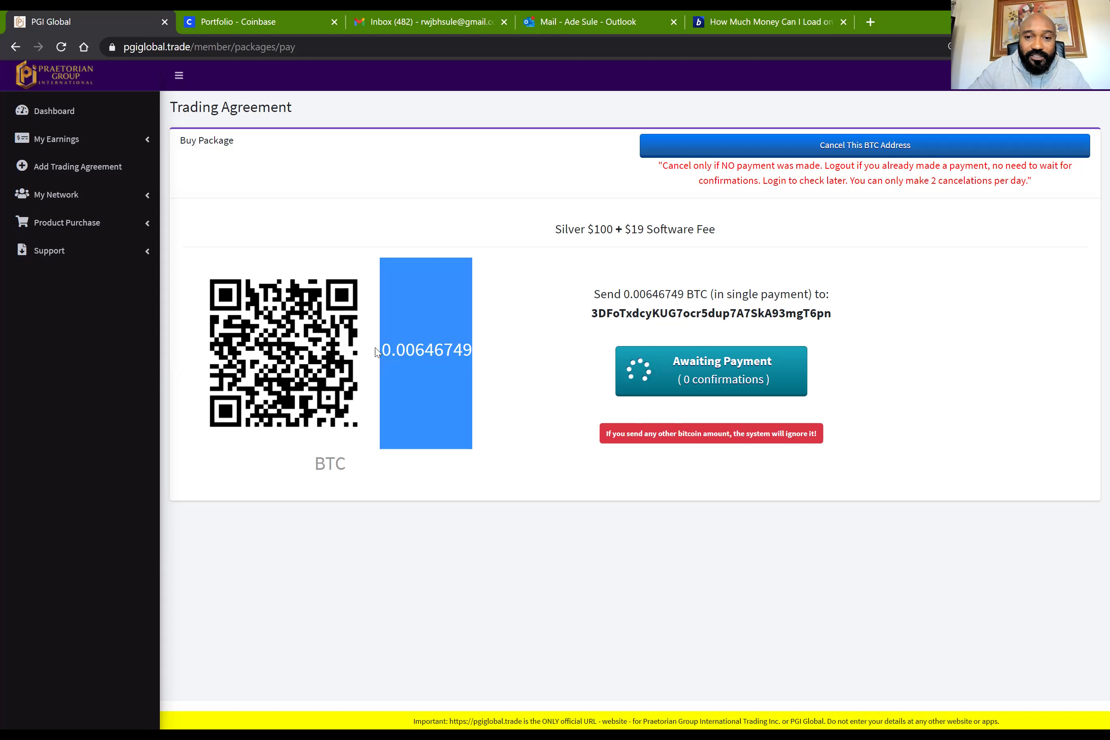
{"action": "left_click", "coordinate": [669, 304]}
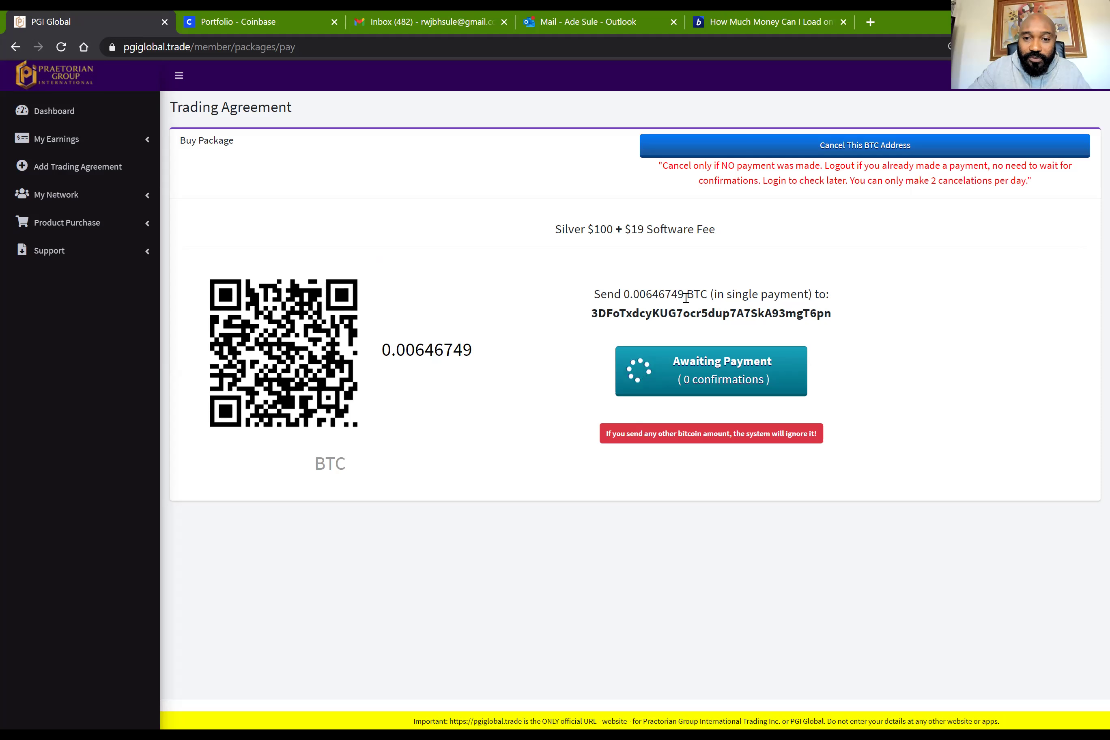
{"action": "left_click_drag", "start_coordinate": [674, 292], "coordinate": [639, 294]}
{"action": "right_click", "coordinate": [638, 293]}
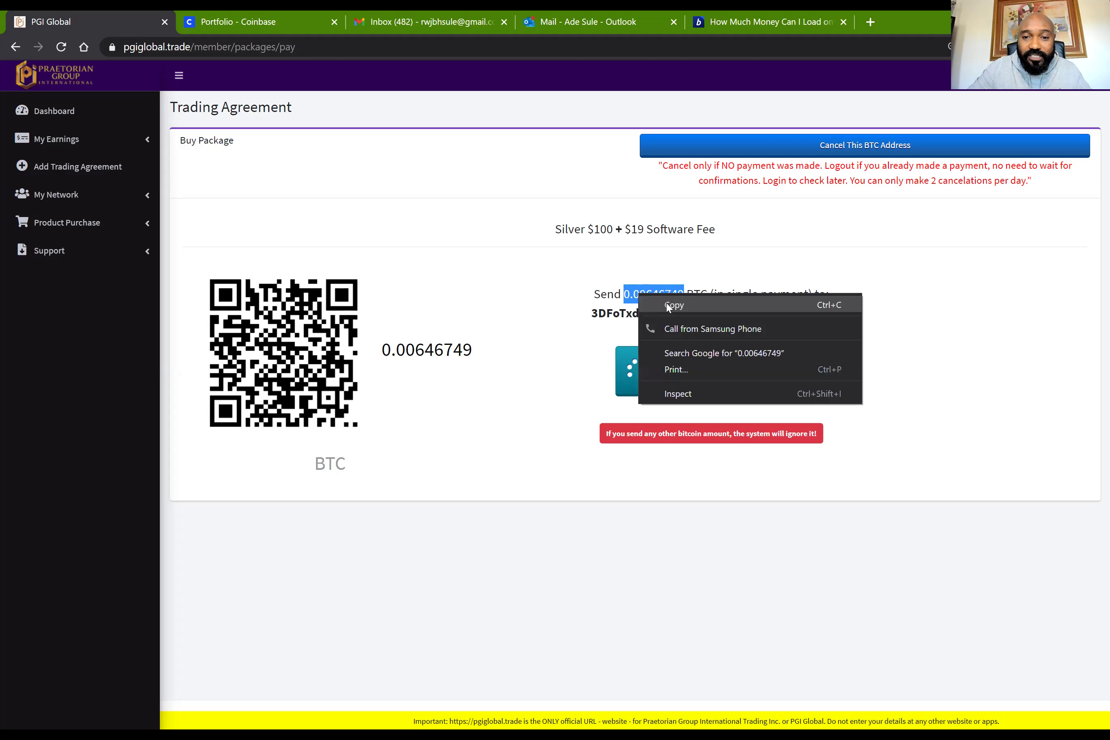
{"action": "left_click", "coordinate": [668, 306]}
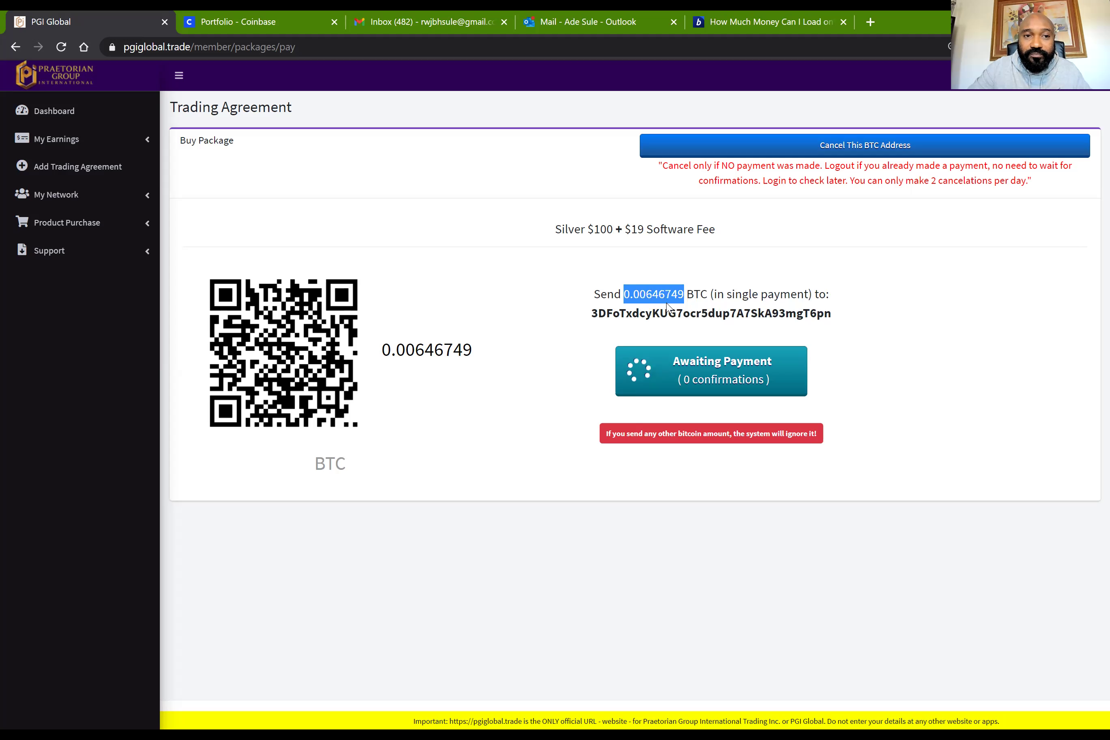
{"action": "left_click", "coordinate": [269, 31]}
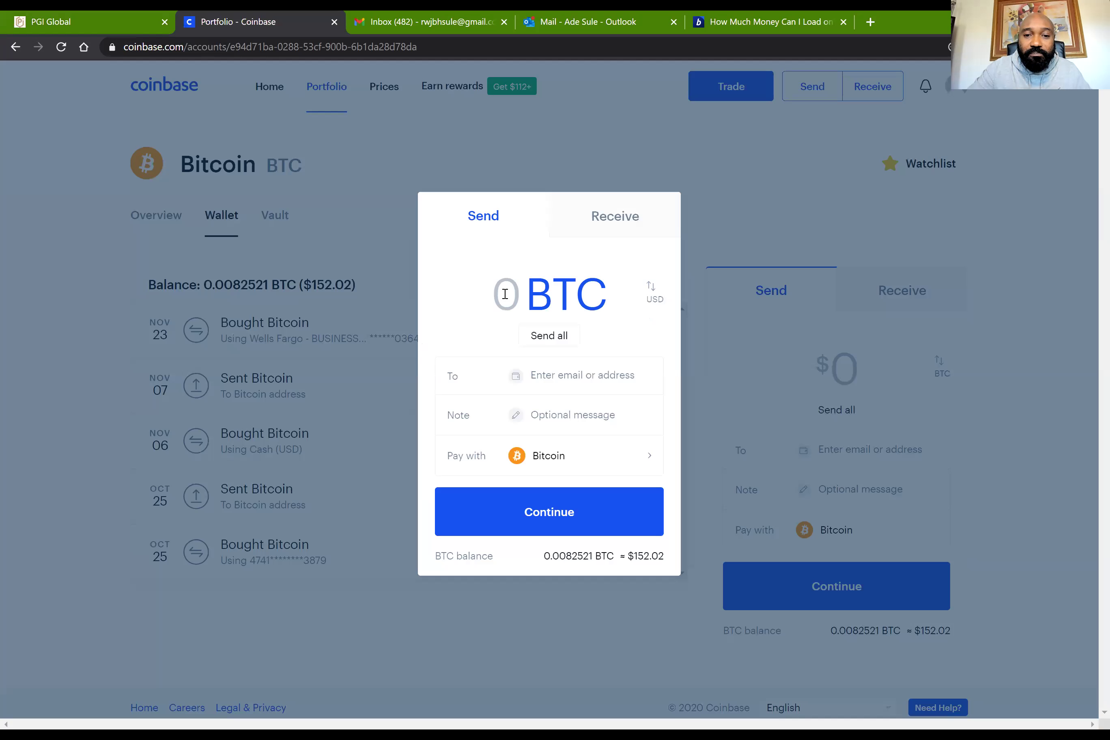
- Paste 0.00646749 into the Coinbase BTC amount field
{"action": "right_click", "coordinate": [504, 294]}
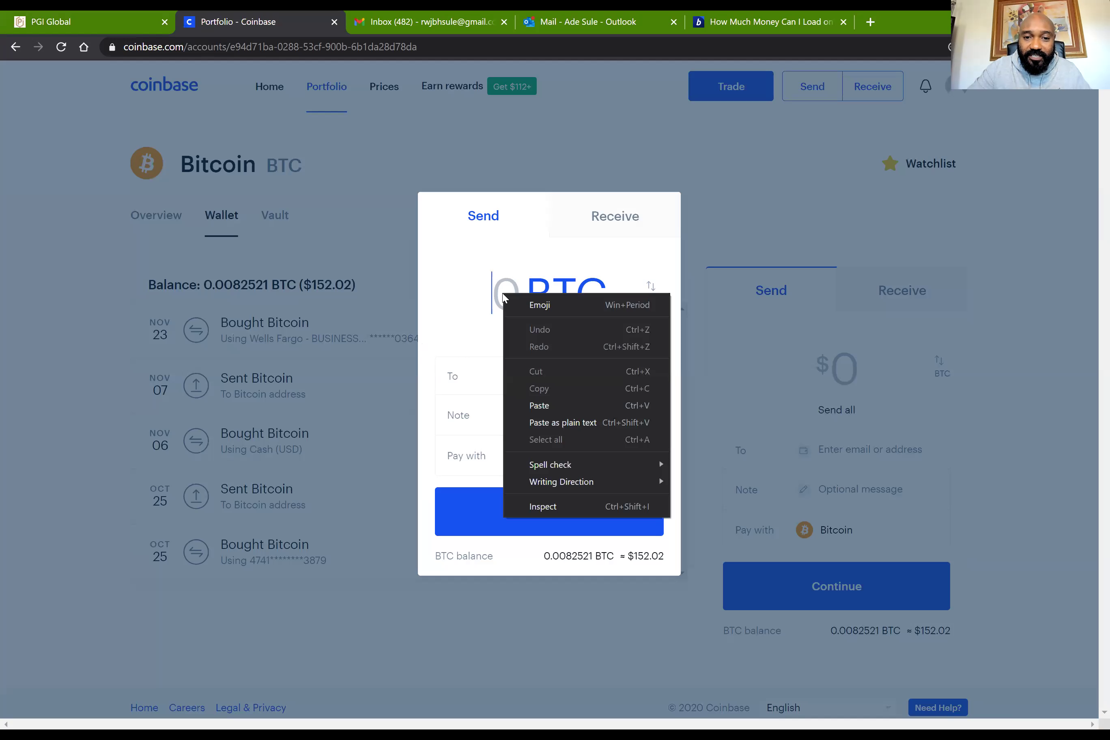
{"action": "left_click", "coordinate": [535, 406]}
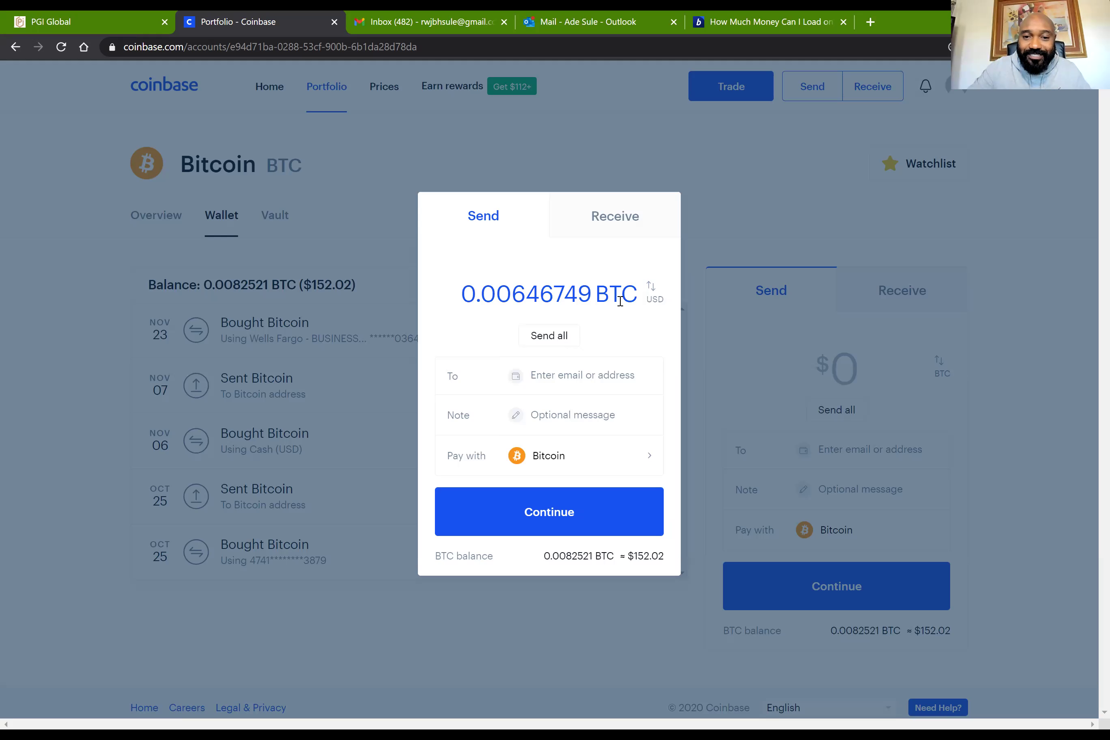
{"action": "left_click", "coordinate": [527, 289]}
{"action": "left_click", "coordinate": [526, 289]}
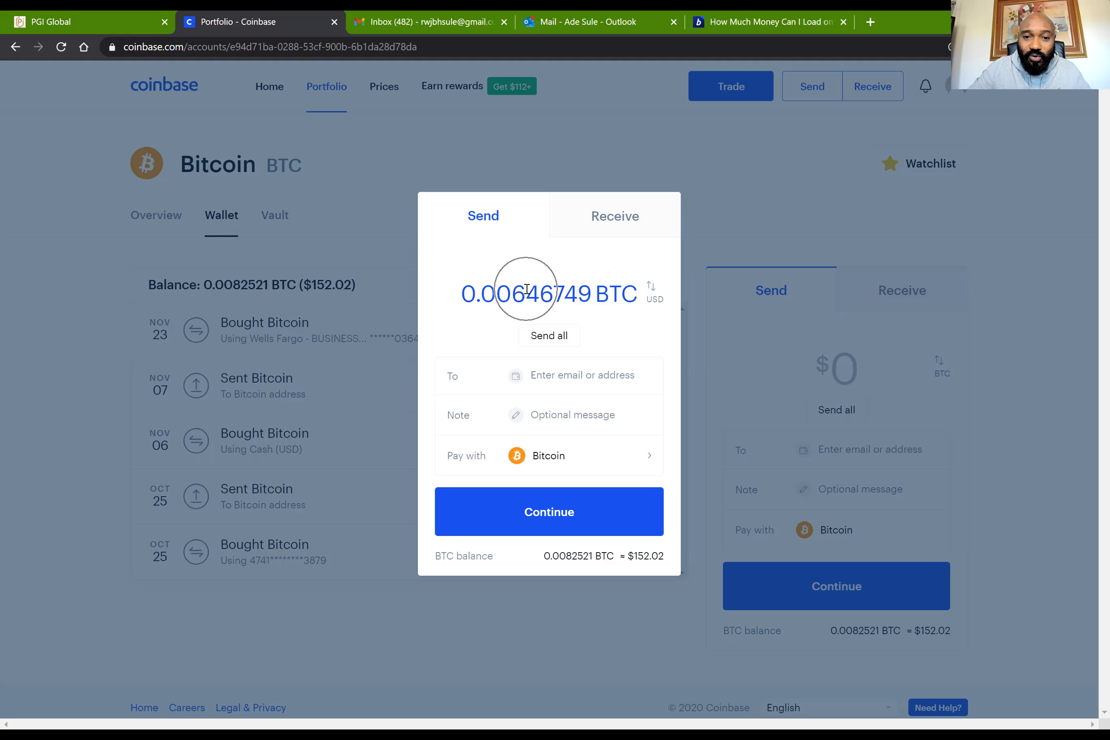
{"action": "left_click", "coordinate": [526, 289]}
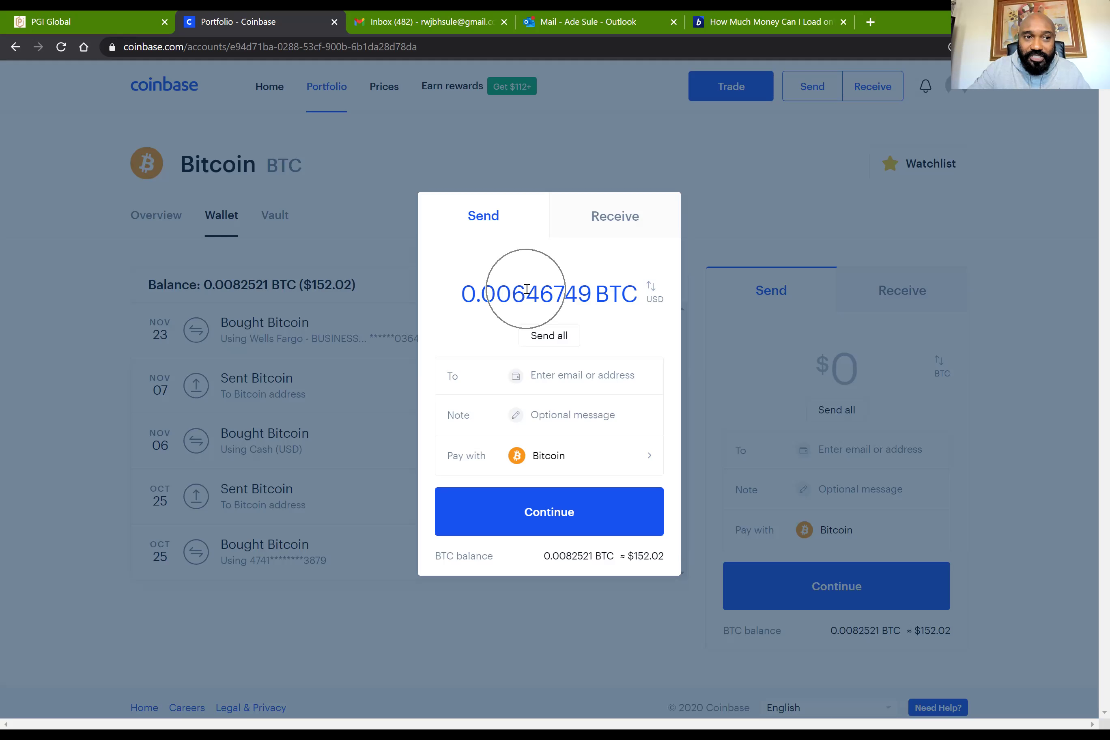
{"action": "left_click", "coordinate": [65, 24]}
{"action": "double_click", "coordinate": [651, 295]}
{"action": "double_click", "coordinate": [650, 295]}
{"action": "double_click", "coordinate": [650, 294]}
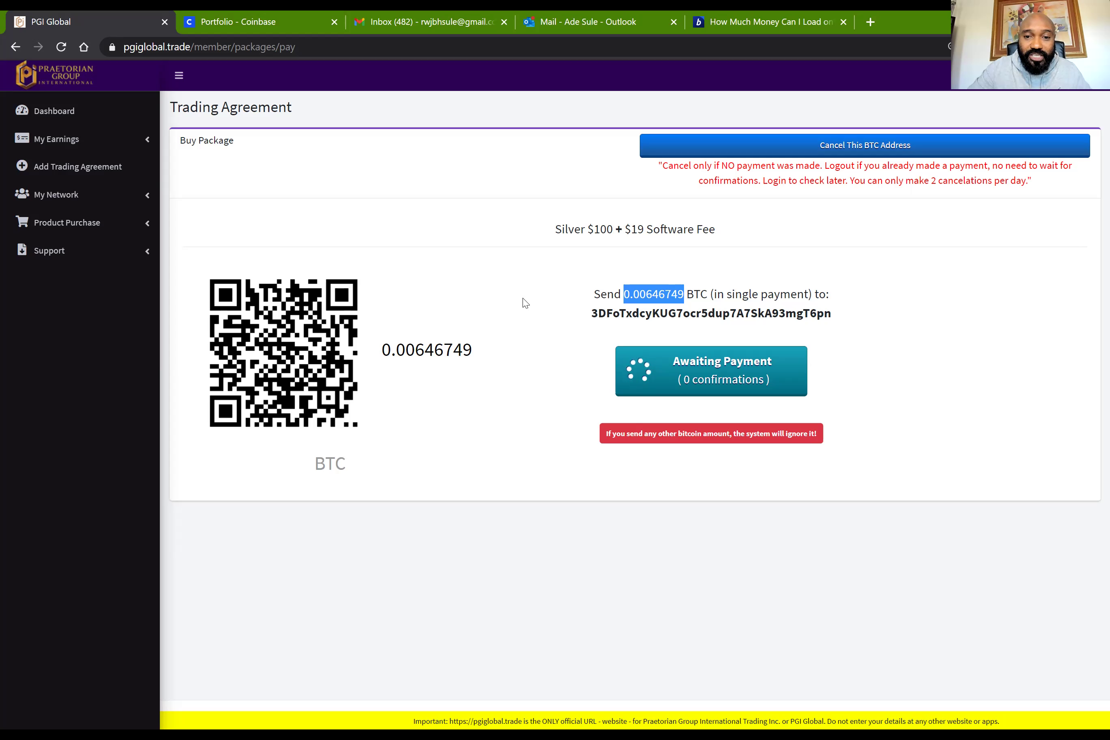
{"action": "key", "text": "ctrl+Tab"}
{"action": "left_click", "coordinate": [525, 386]}
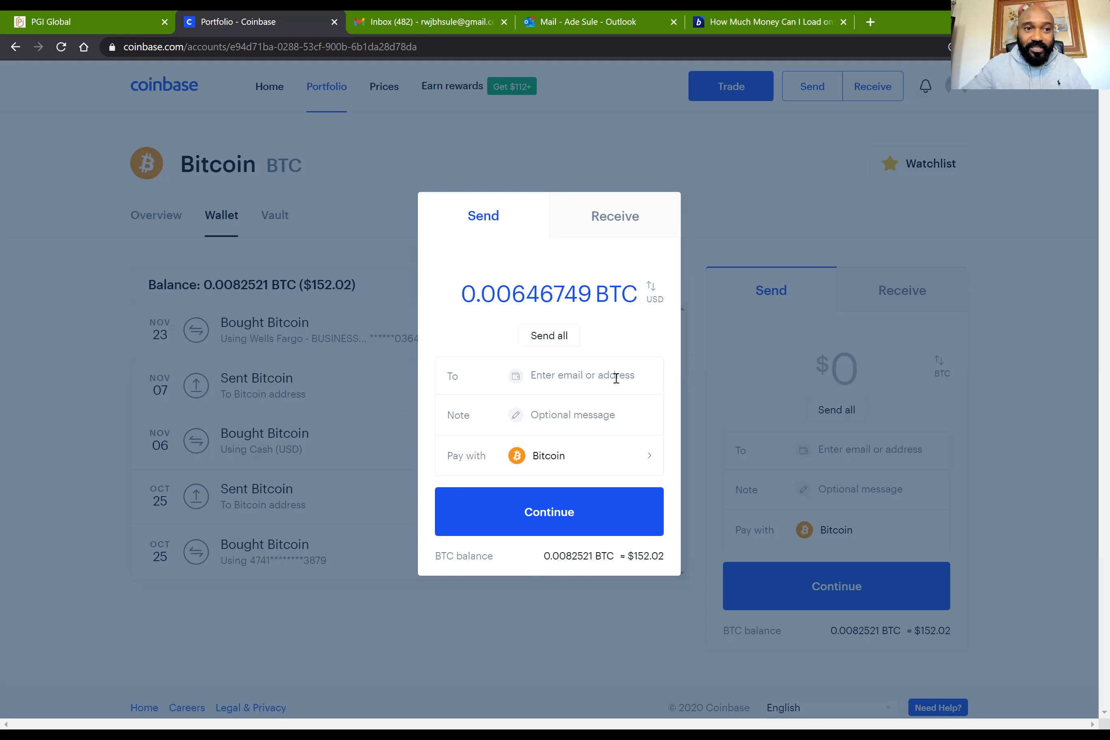
{"action": "left_click", "coordinate": [90, 24]}
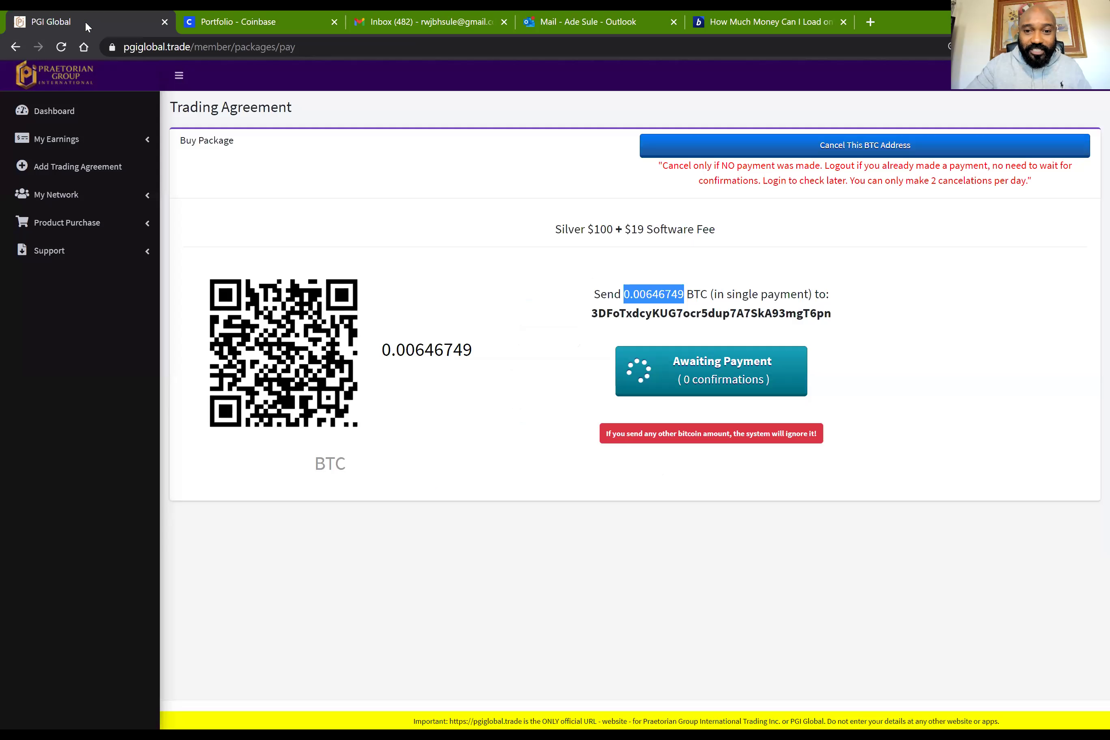
- Copy the full BTC payment address from PGI Global, then go back to the Coinbase send form
{"action": "left_click", "coordinate": [657, 318]}
{"action": "left_click", "coordinate": [588, 319]}
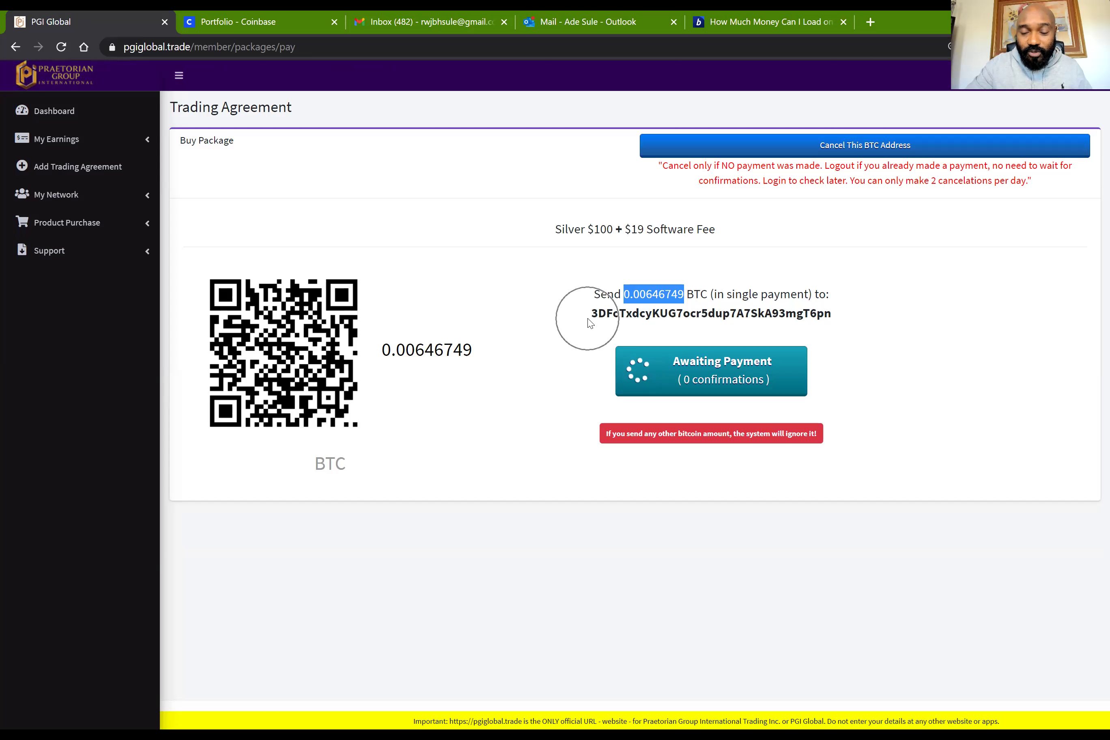
{"action": "left_click_drag", "start_coordinate": [831, 314], "coordinate": [587, 316]}
{"action": "double_click", "coordinate": [637, 312]}
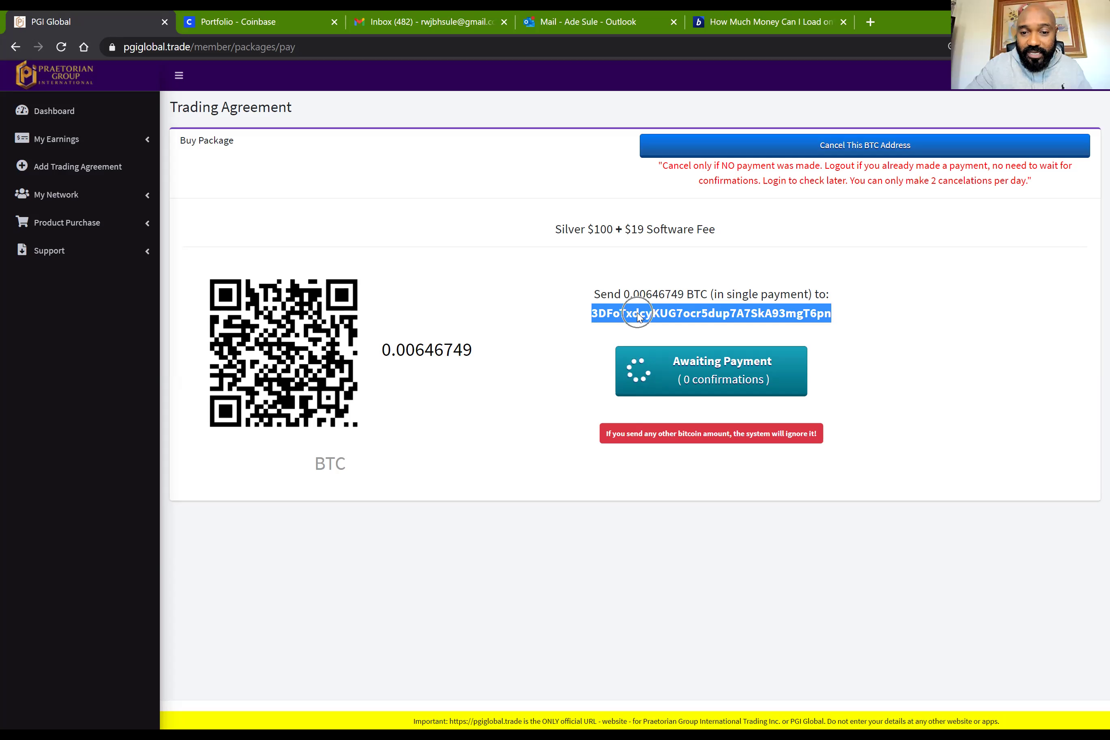
{"action": "right_click", "coordinate": [661, 320]}
{"action": "left_click", "coordinate": [891, 354]}
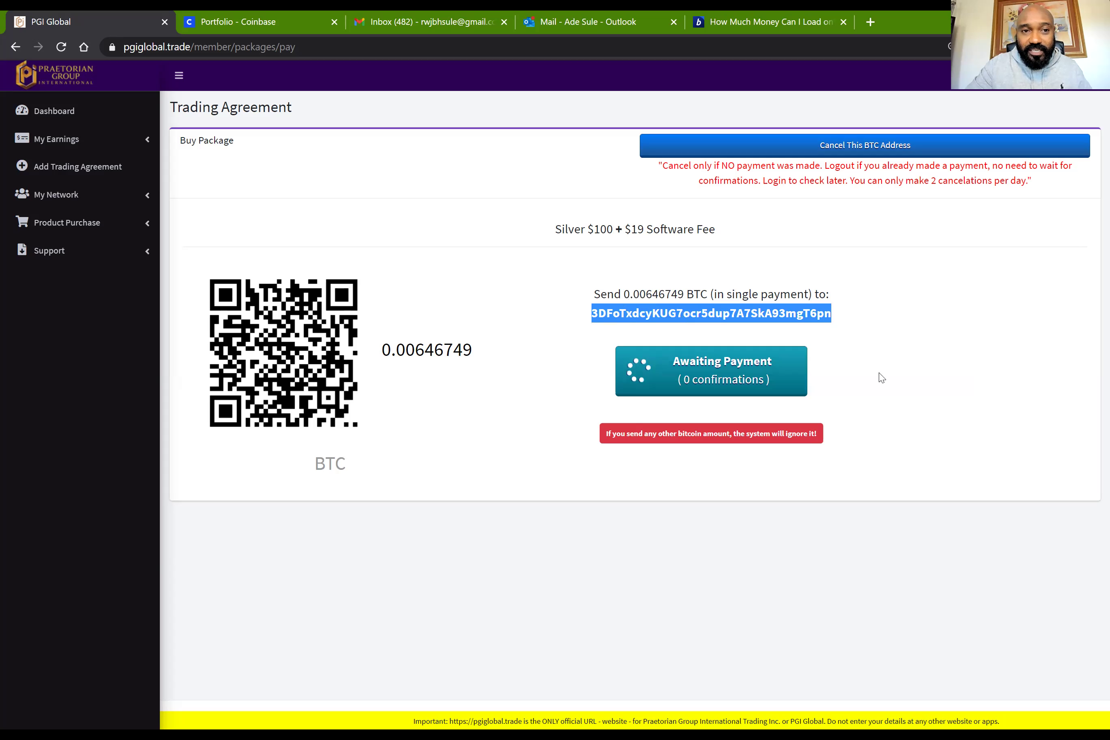
{"action": "left_click", "coordinate": [269, 21]}
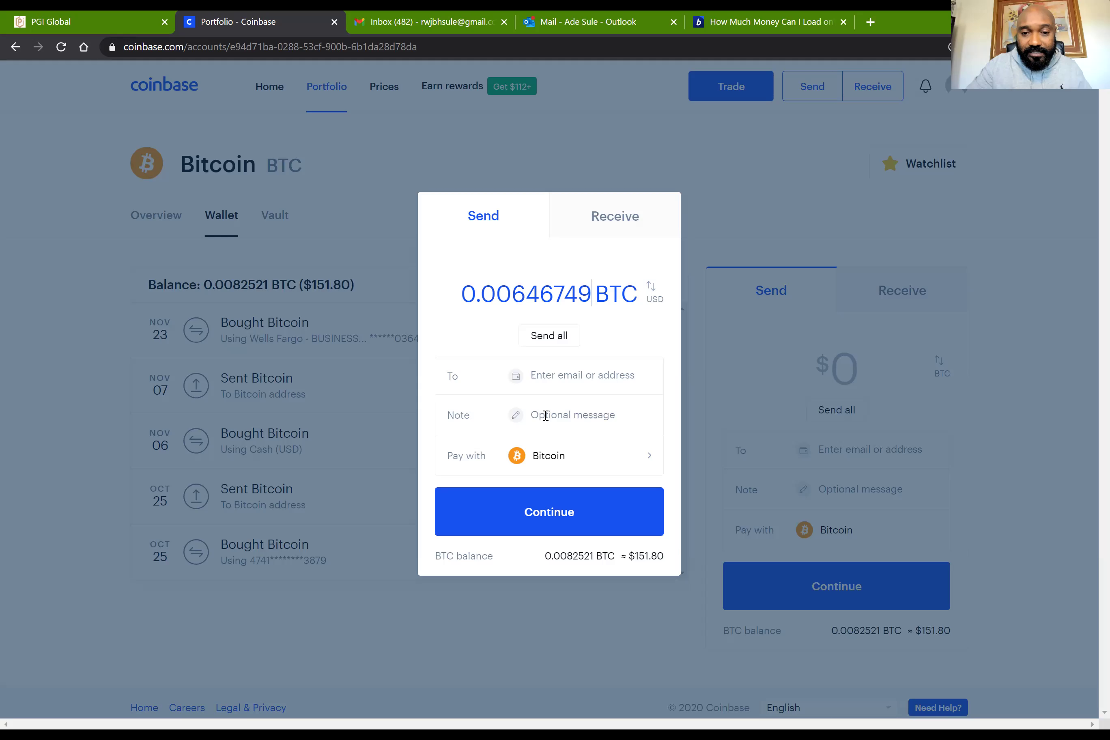
- Paste the PGI Global BTC address into the Send dialog's To field
{"action": "right_click", "coordinate": [542, 377]}
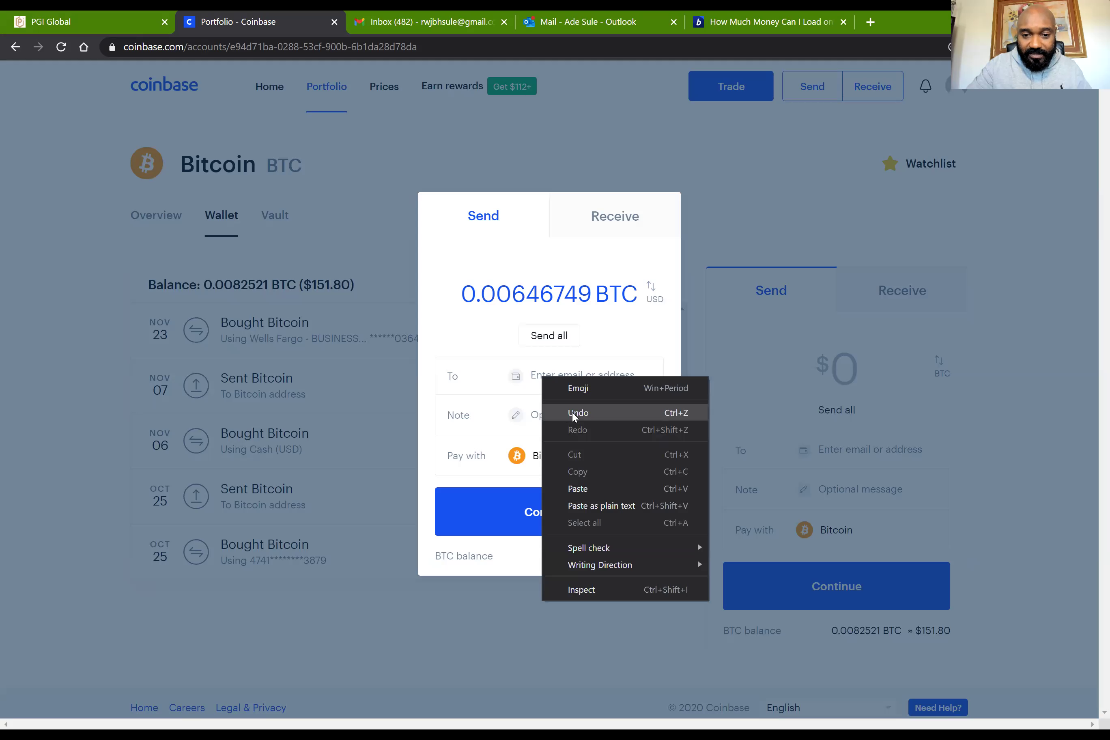
{"action": "left_click", "coordinate": [578, 489]}
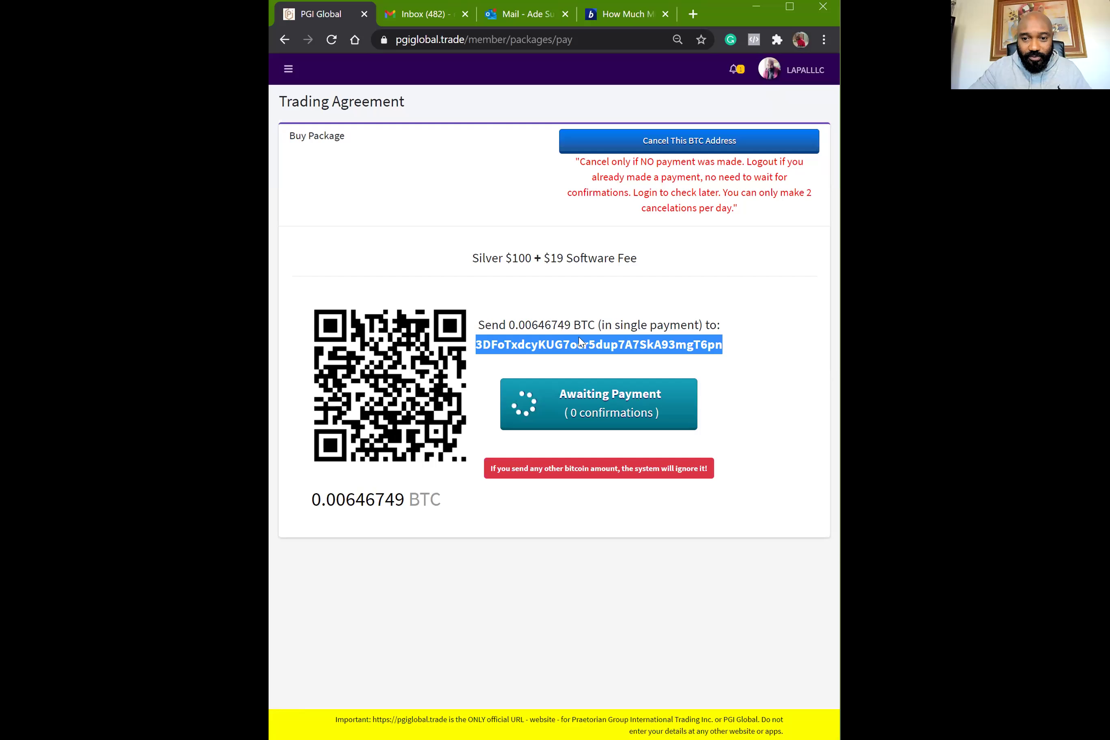
- Clear the highlighted payment address on the PGI Global awaiting-payment page
{"action": "right_click", "coordinate": [552, 340]}
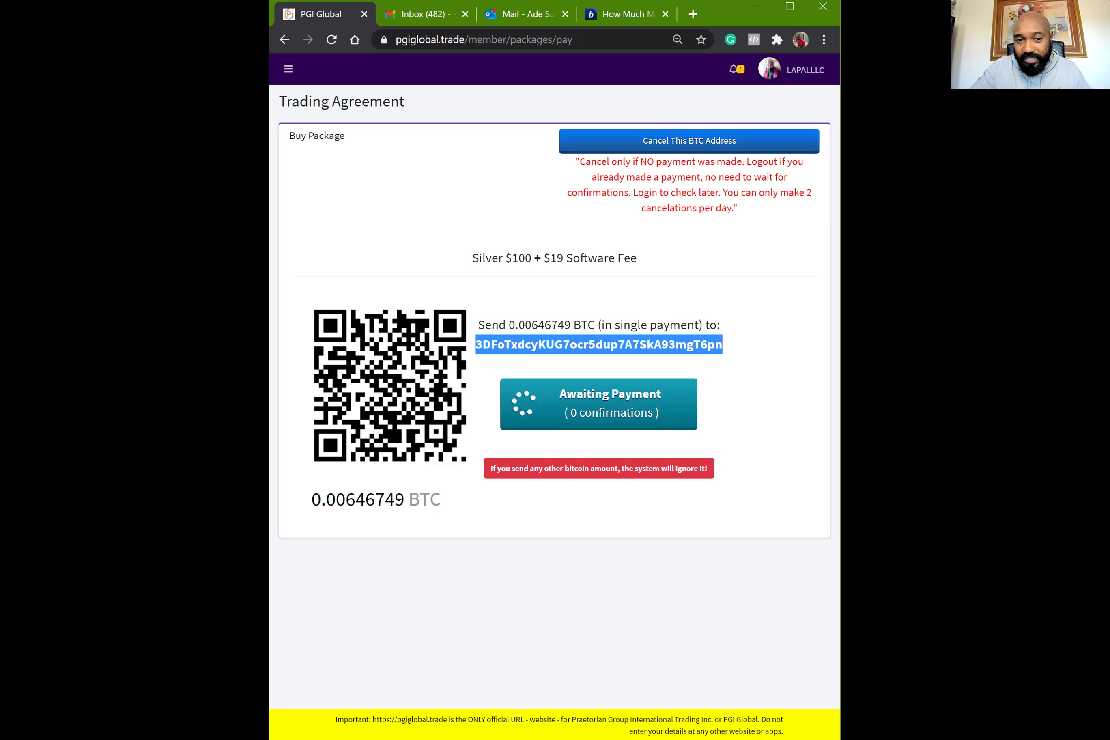
{"action": "left_click", "coordinate": [537, 326]}
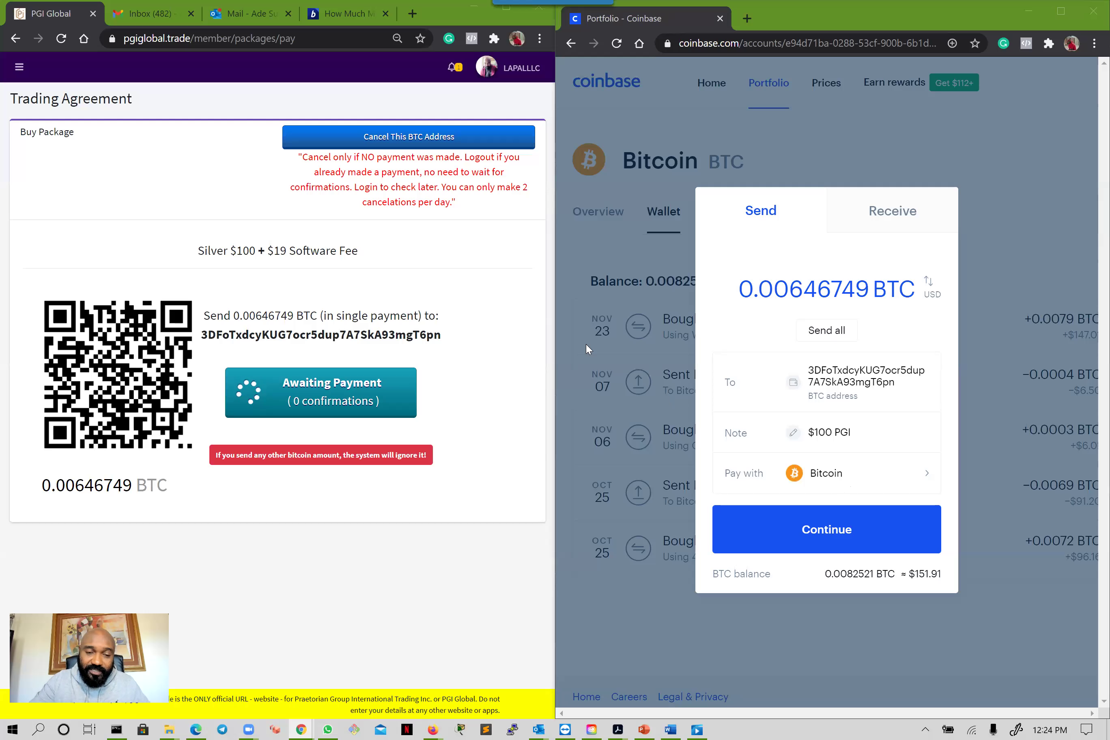
- Continue to the review: $119.00 (0.00646749 BTC), 0.0000132 BTC fee, $119.24 total
{"action": "left_click", "coordinate": [850, 538]}
{"action": "left_click", "coordinate": [849, 539]}
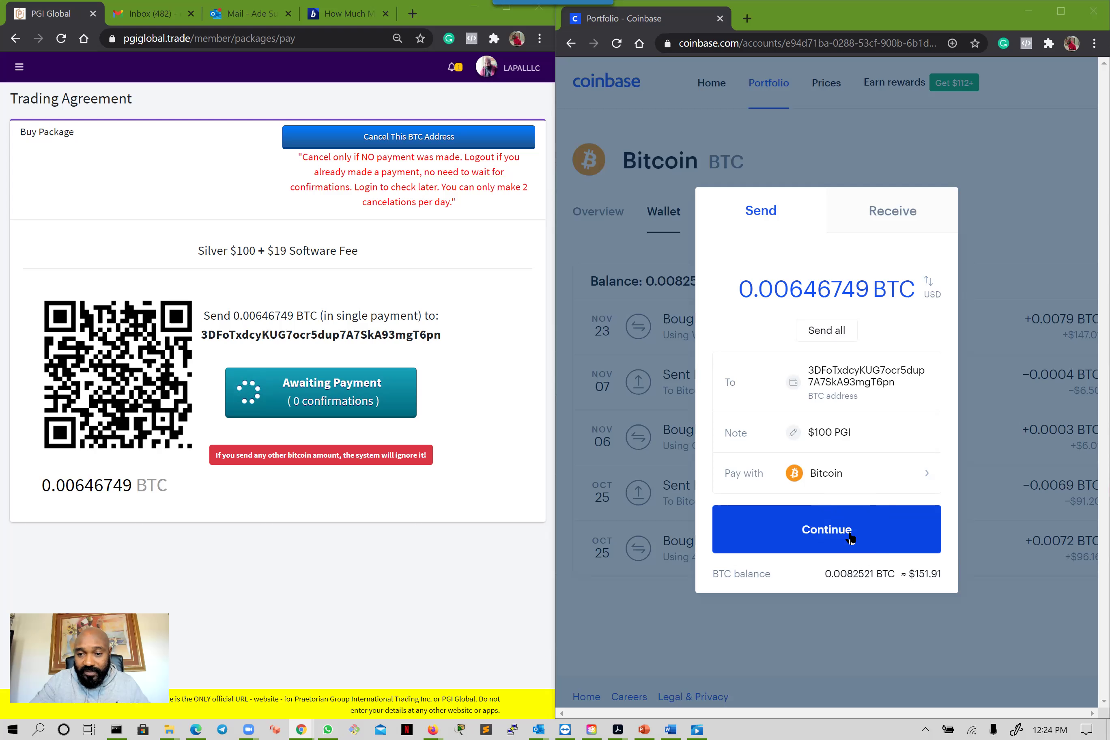
{"action": "left_click", "coordinate": [849, 538]}
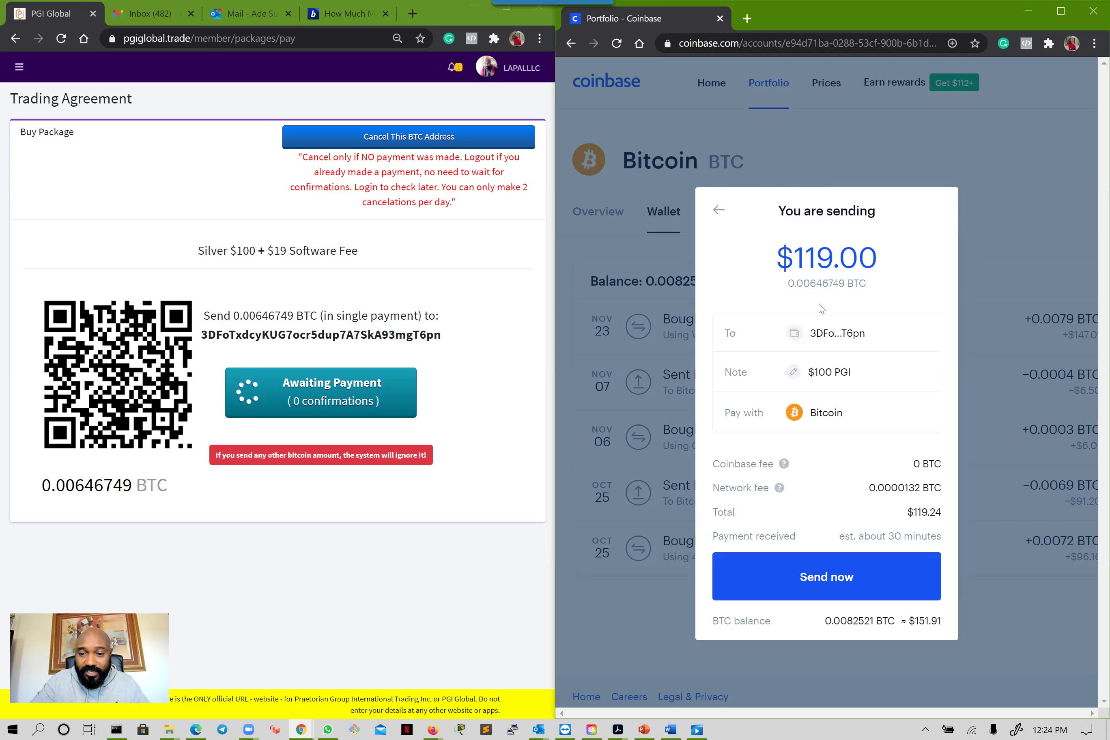
- Check the review amounts against the PGI page and submit the $119.00 send
{"action": "left_click", "coordinate": [814, 237]}
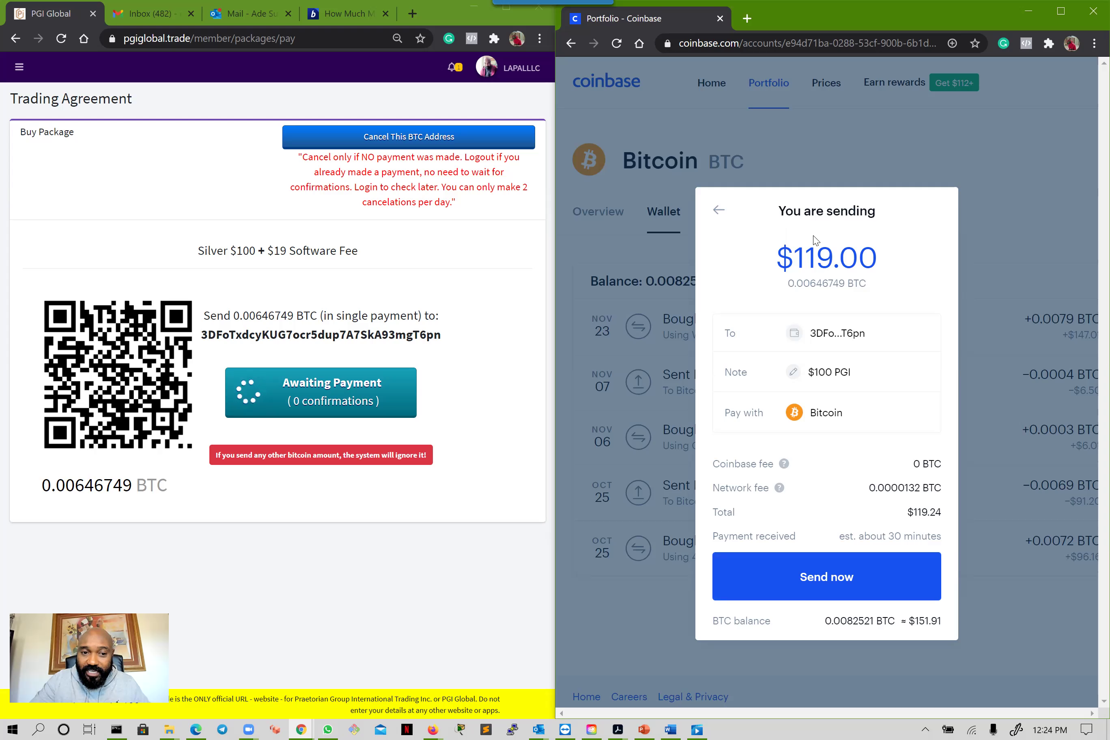
{"action": "left_click", "coordinate": [311, 380]}
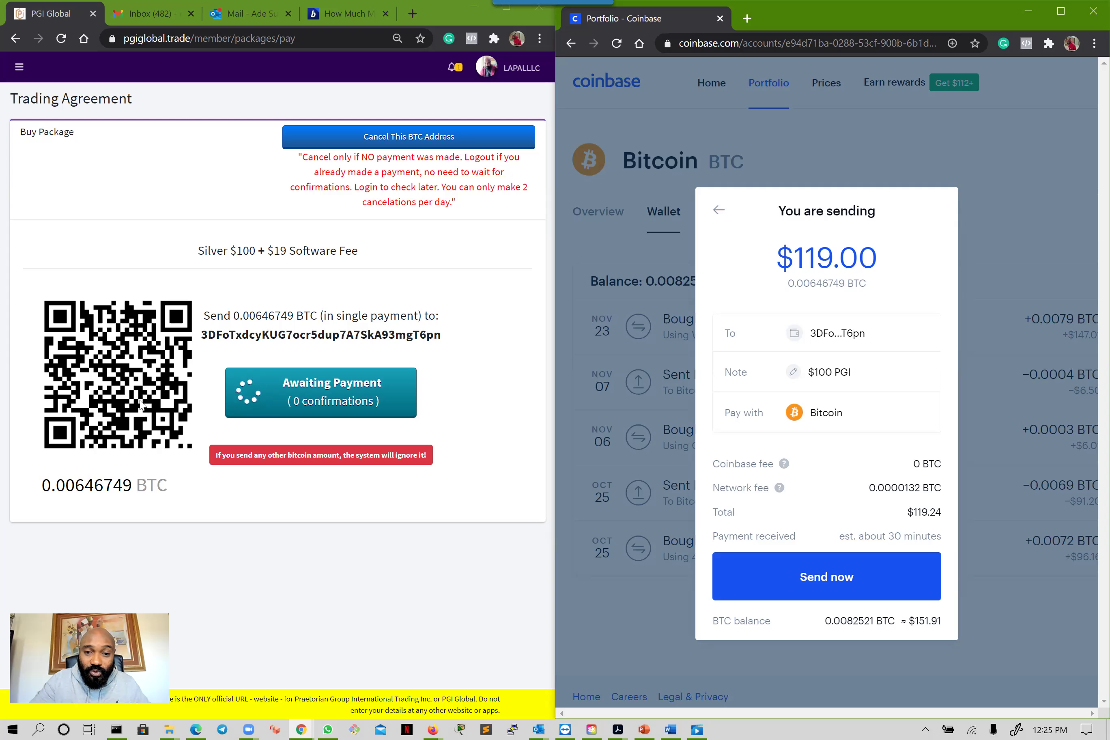
{"action": "left_click", "coordinate": [270, 414]}
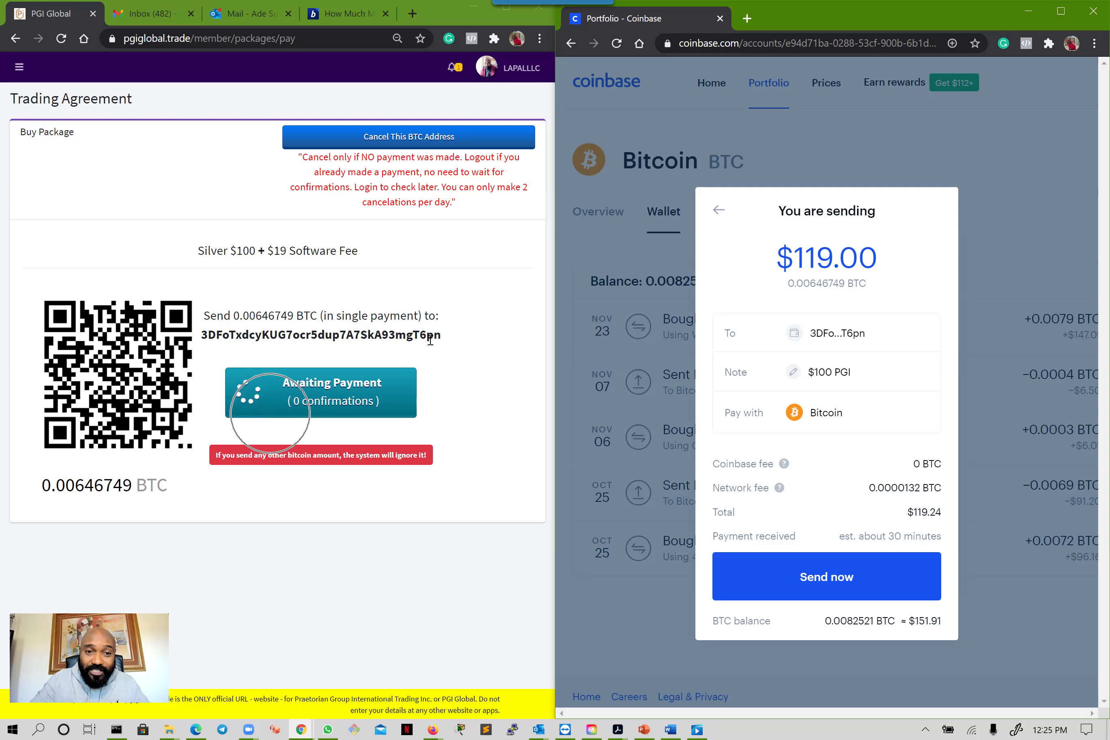
{"action": "left_click", "coordinate": [902, 406]}
{"action": "left_click", "coordinate": [288, 354]}
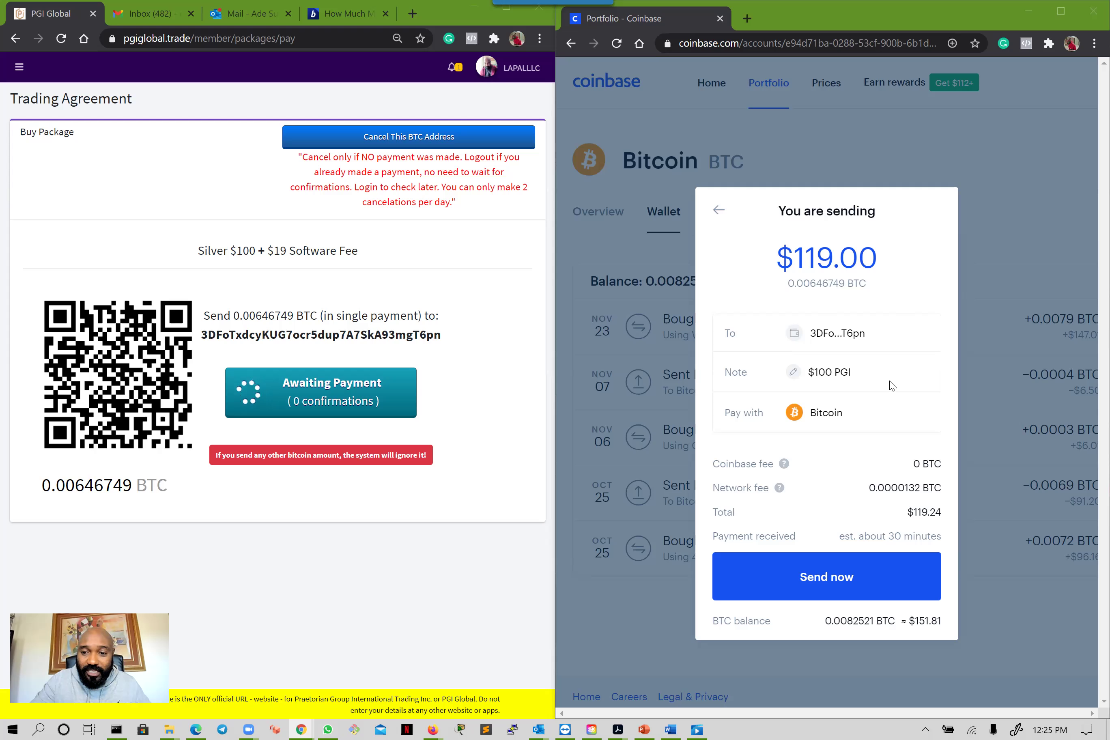
{"action": "left_click", "coordinate": [865, 568]}
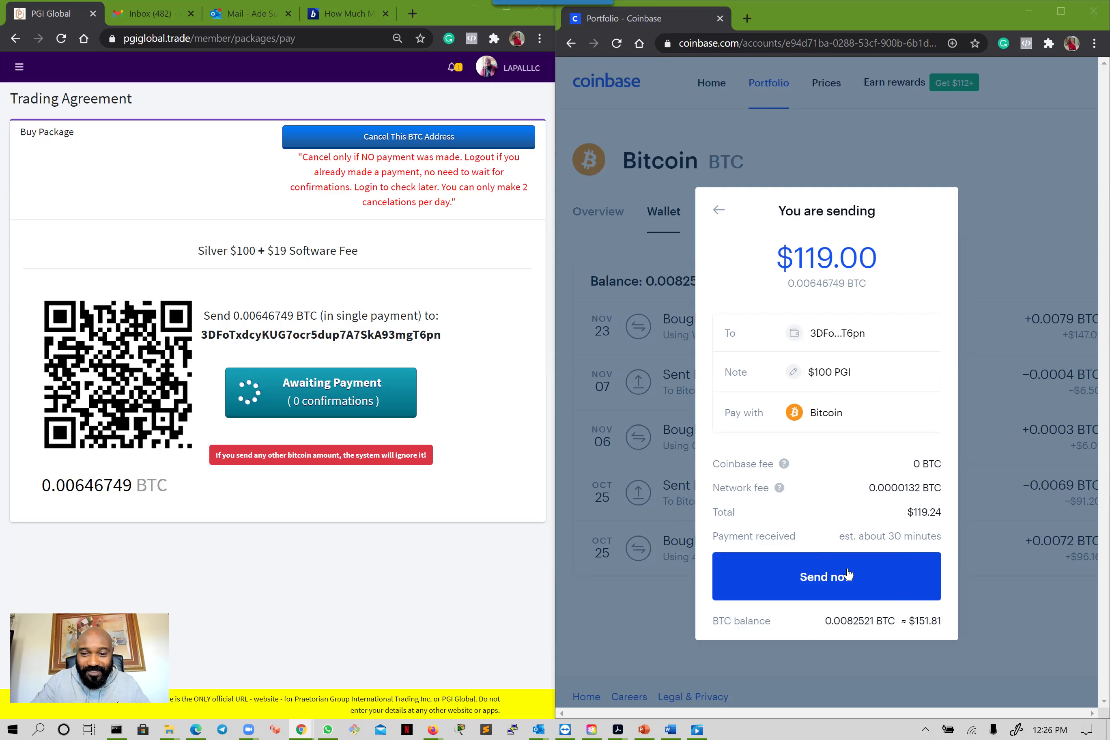
{"action": "left_click", "coordinate": [849, 573]}
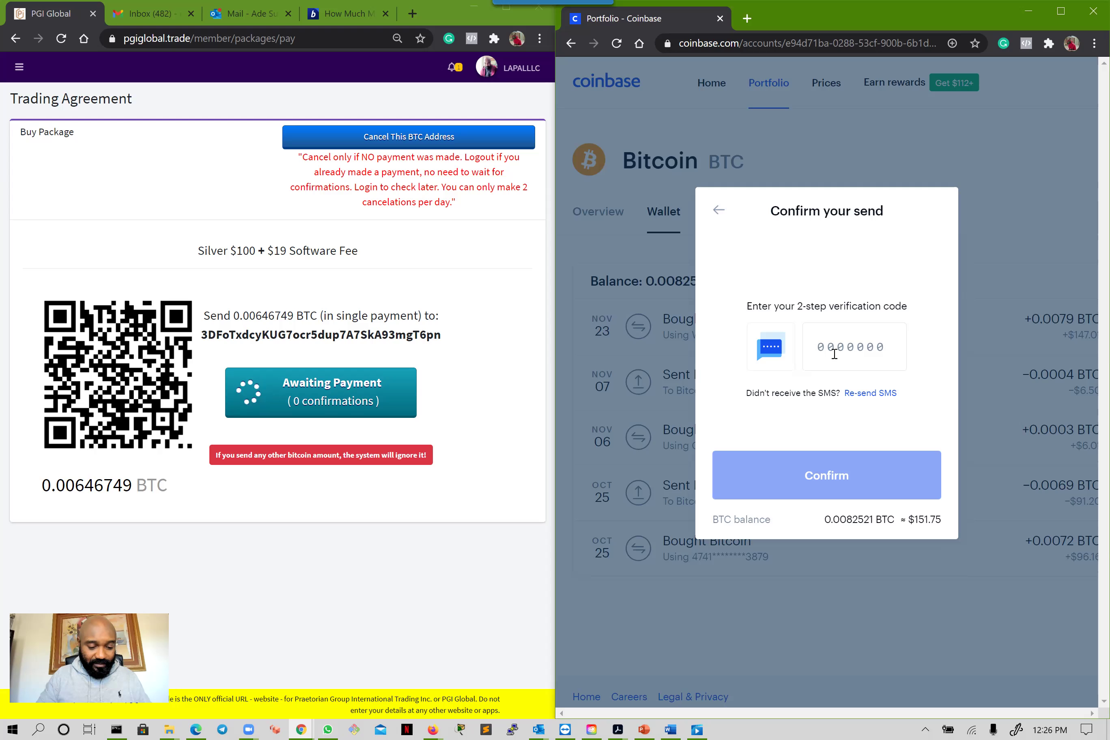
- Enter the SMS 2-step verification code and confirm sending 0.00646749 BTC
{"action": "left_click", "coordinate": [834, 354]}
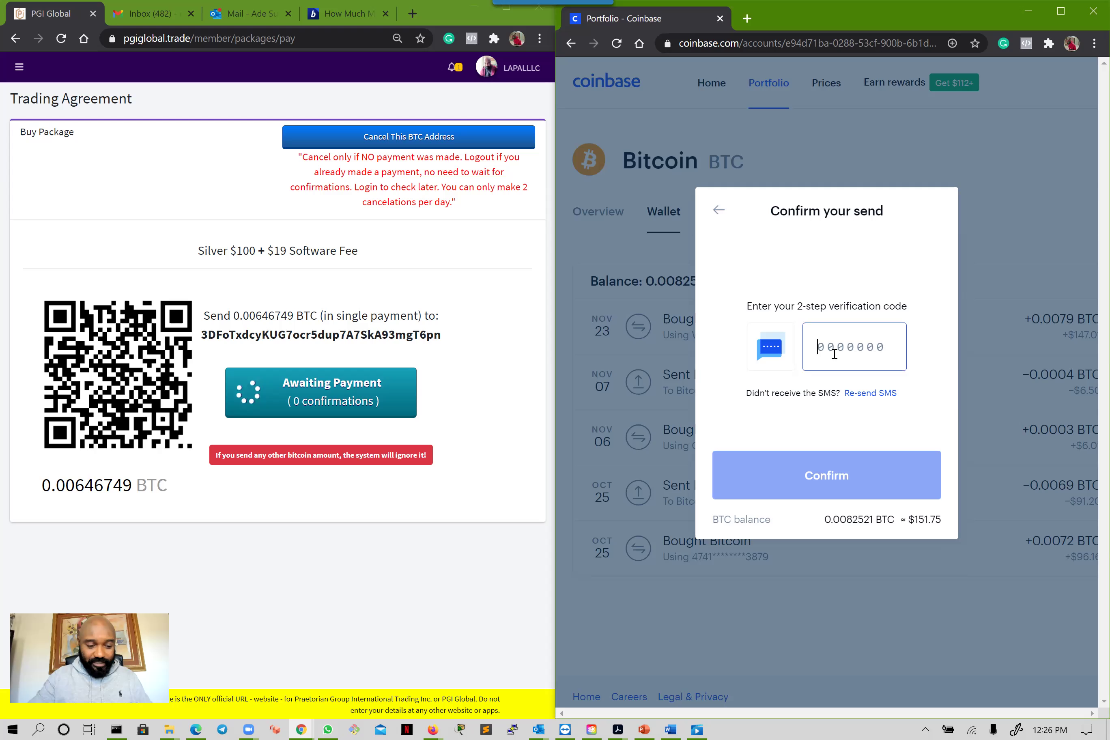
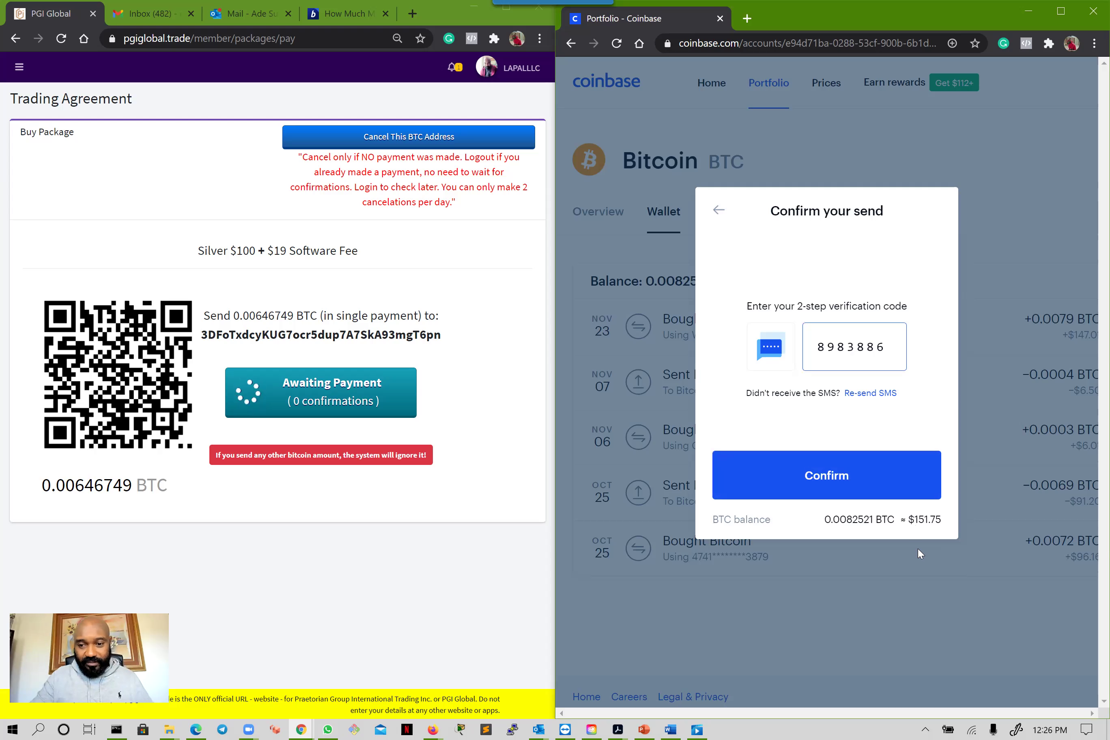
{"action": "left_click", "coordinate": [883, 487]}
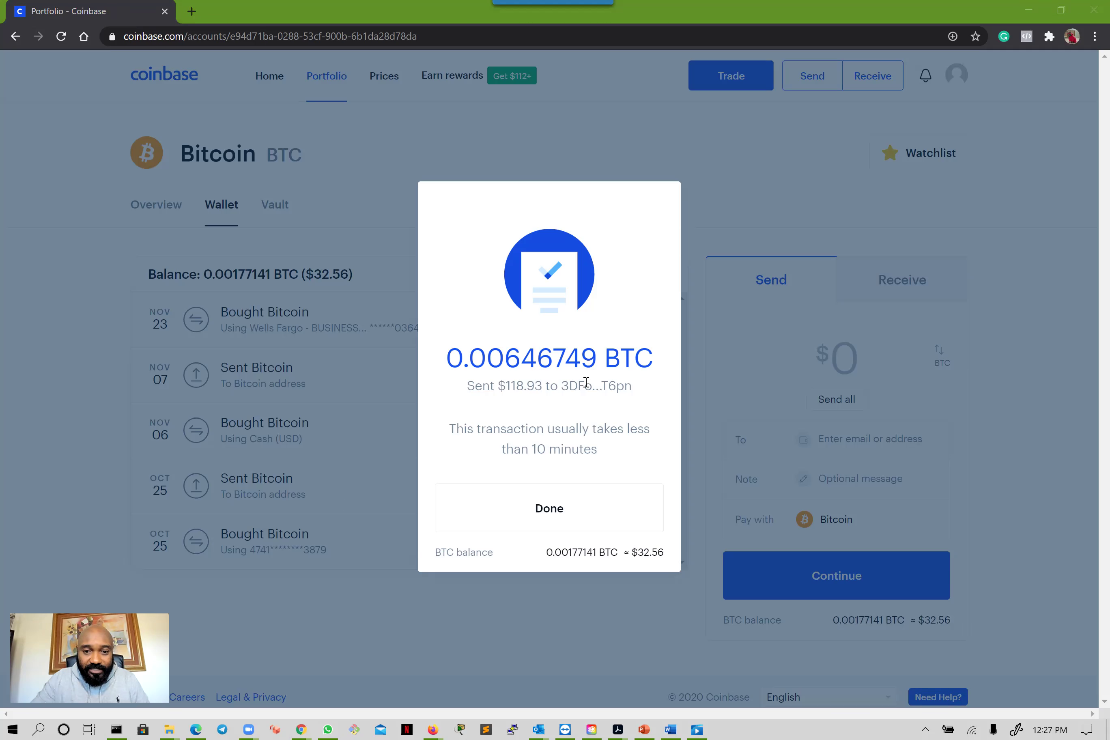
- Dismiss the Coinbase sent-transaction notice for the 0.00646749 BTC payment
{"action": "left_click", "coordinate": [564, 517]}
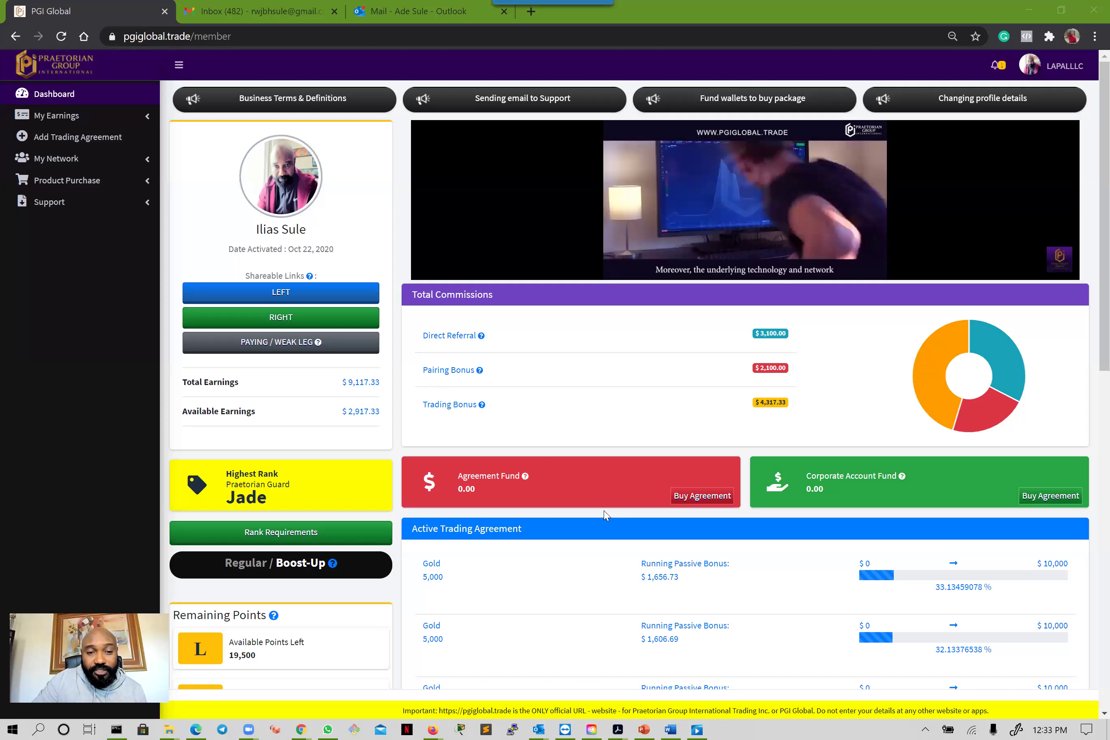
- Reload the PGI Global dashboard to review the $2,917.33 available earnings and active Gold 5,000 agreements
{"action": "scroll", "coordinate": [606, 515], "scroll_direction": "down", "scroll_amount": 1}
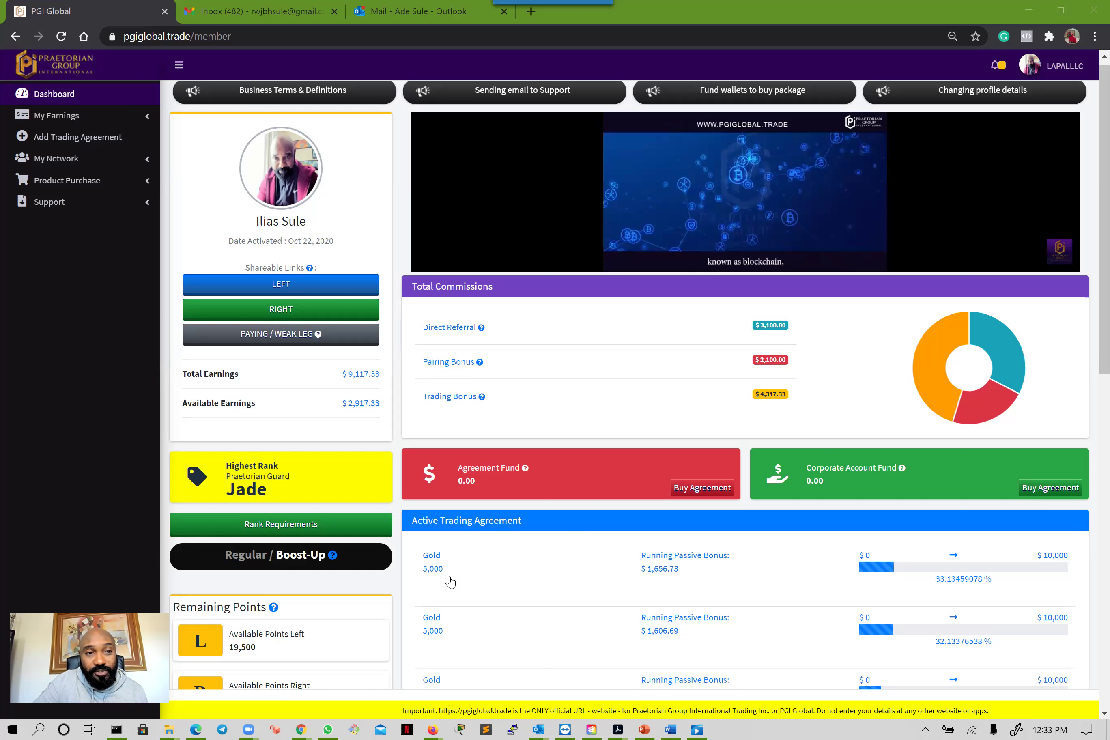
{"action": "left_click", "coordinate": [92, 107]}
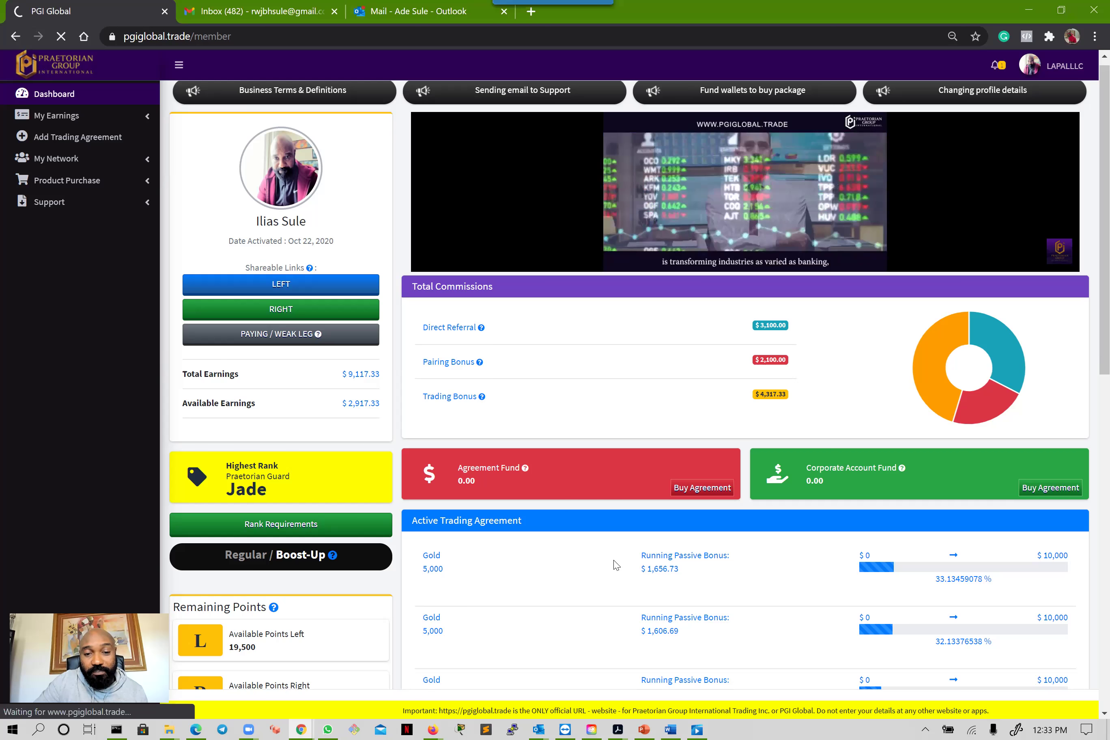
{"action": "scroll", "coordinate": [616, 565], "scroll_direction": "down", "scroll_amount": 1}
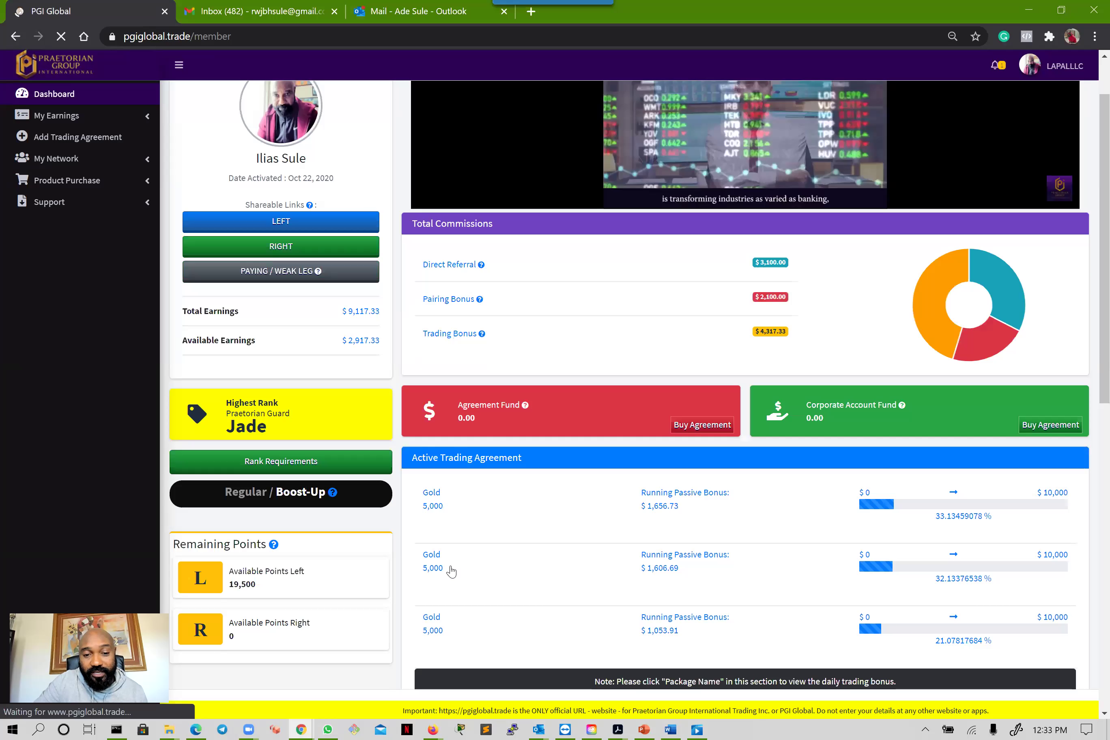